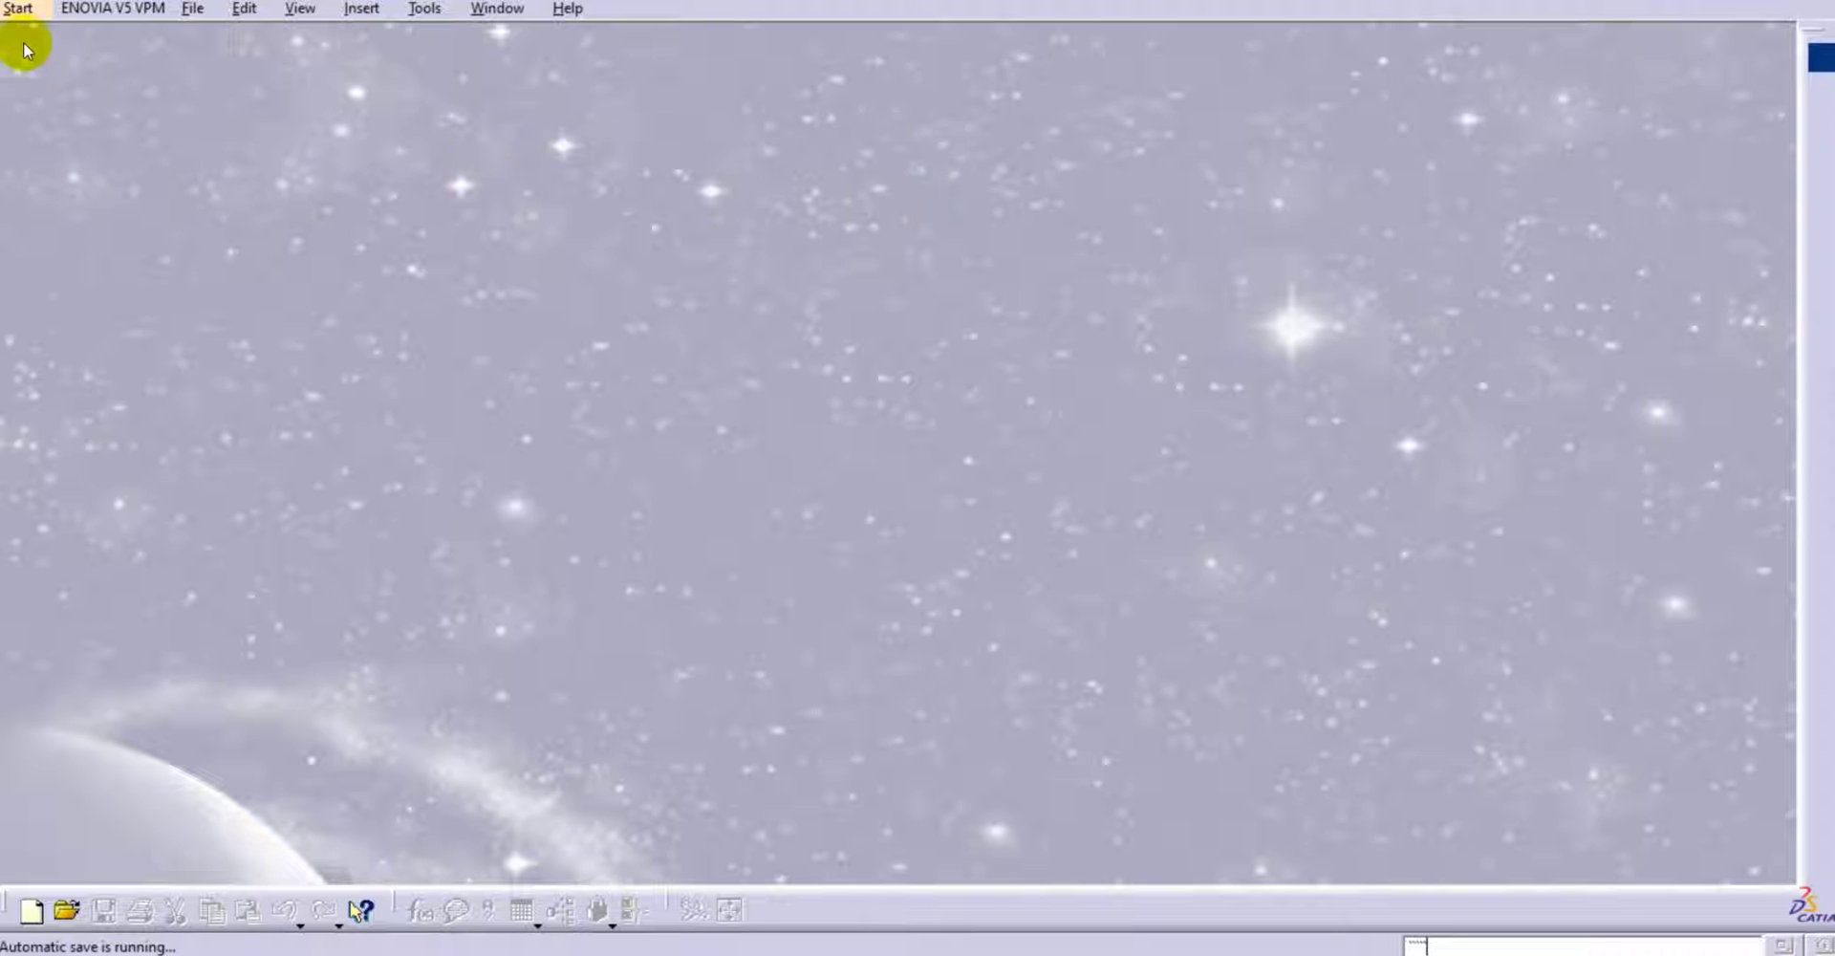
Create a new part named Part1 in Generative Shape Design with hybrid design enabled.
{"action": "left_click", "coordinate": [19, 13]}
{"action": "mouse_move", "coordinate": [95, 95]}
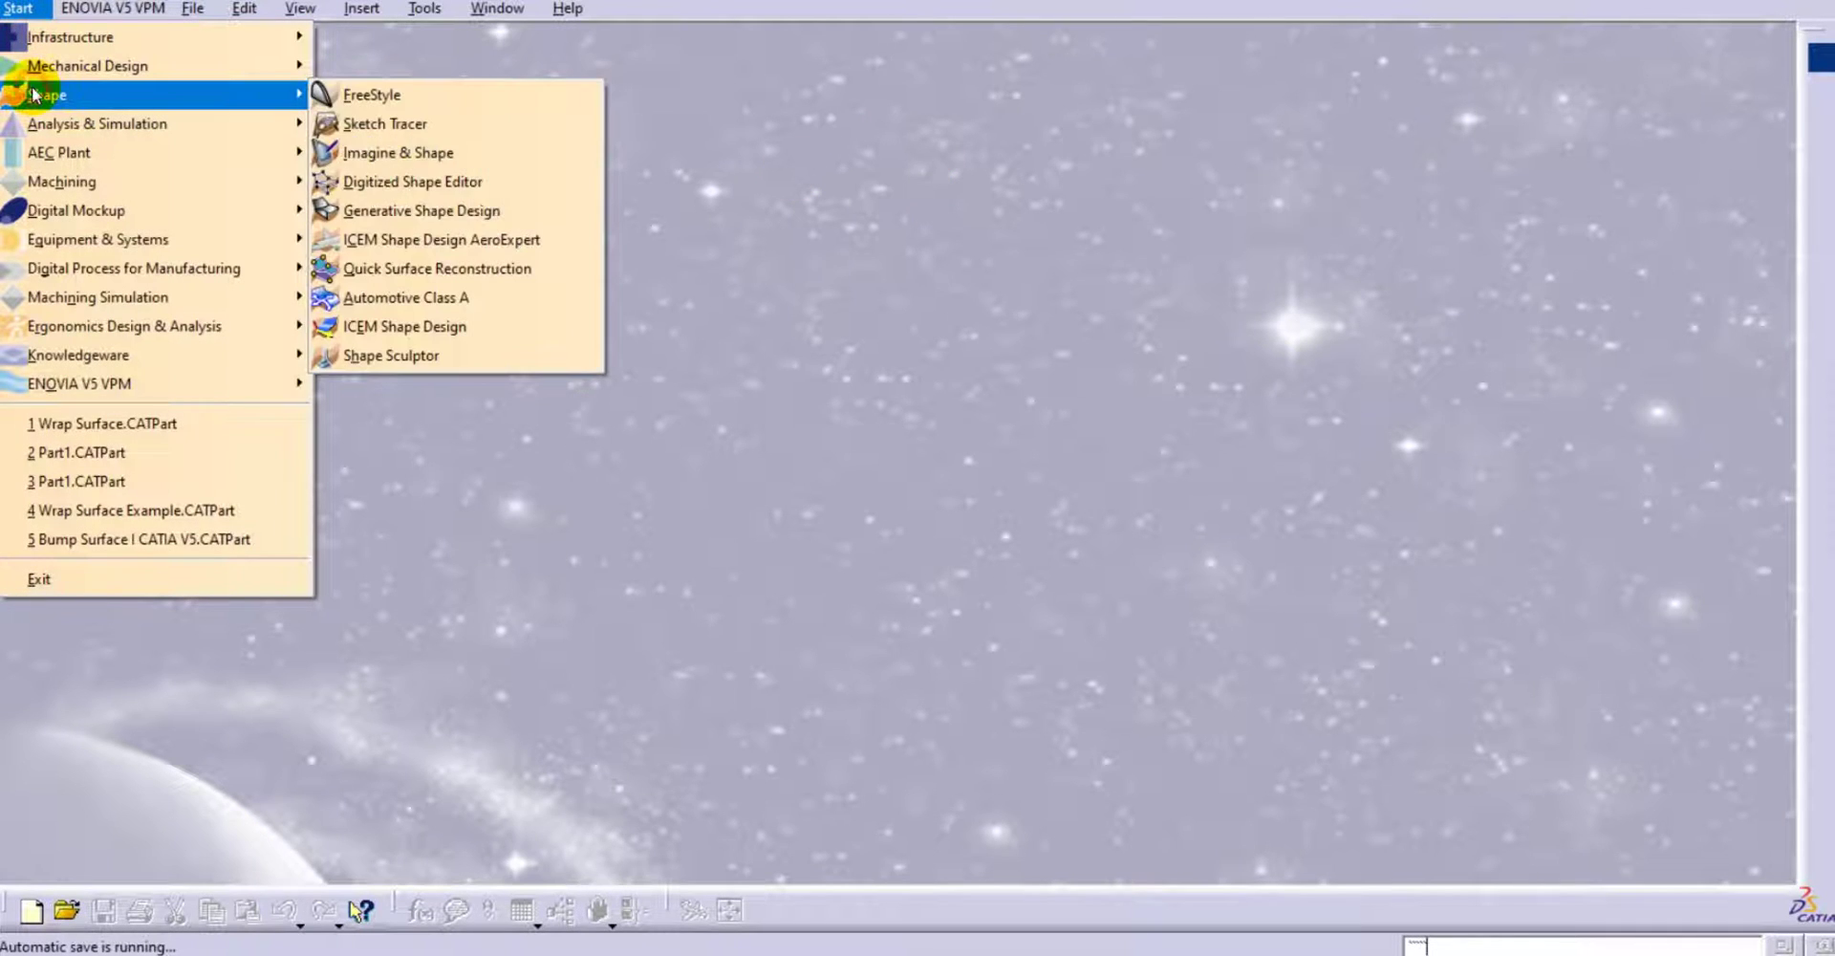
{"action": "left_click", "coordinate": [391, 211]}
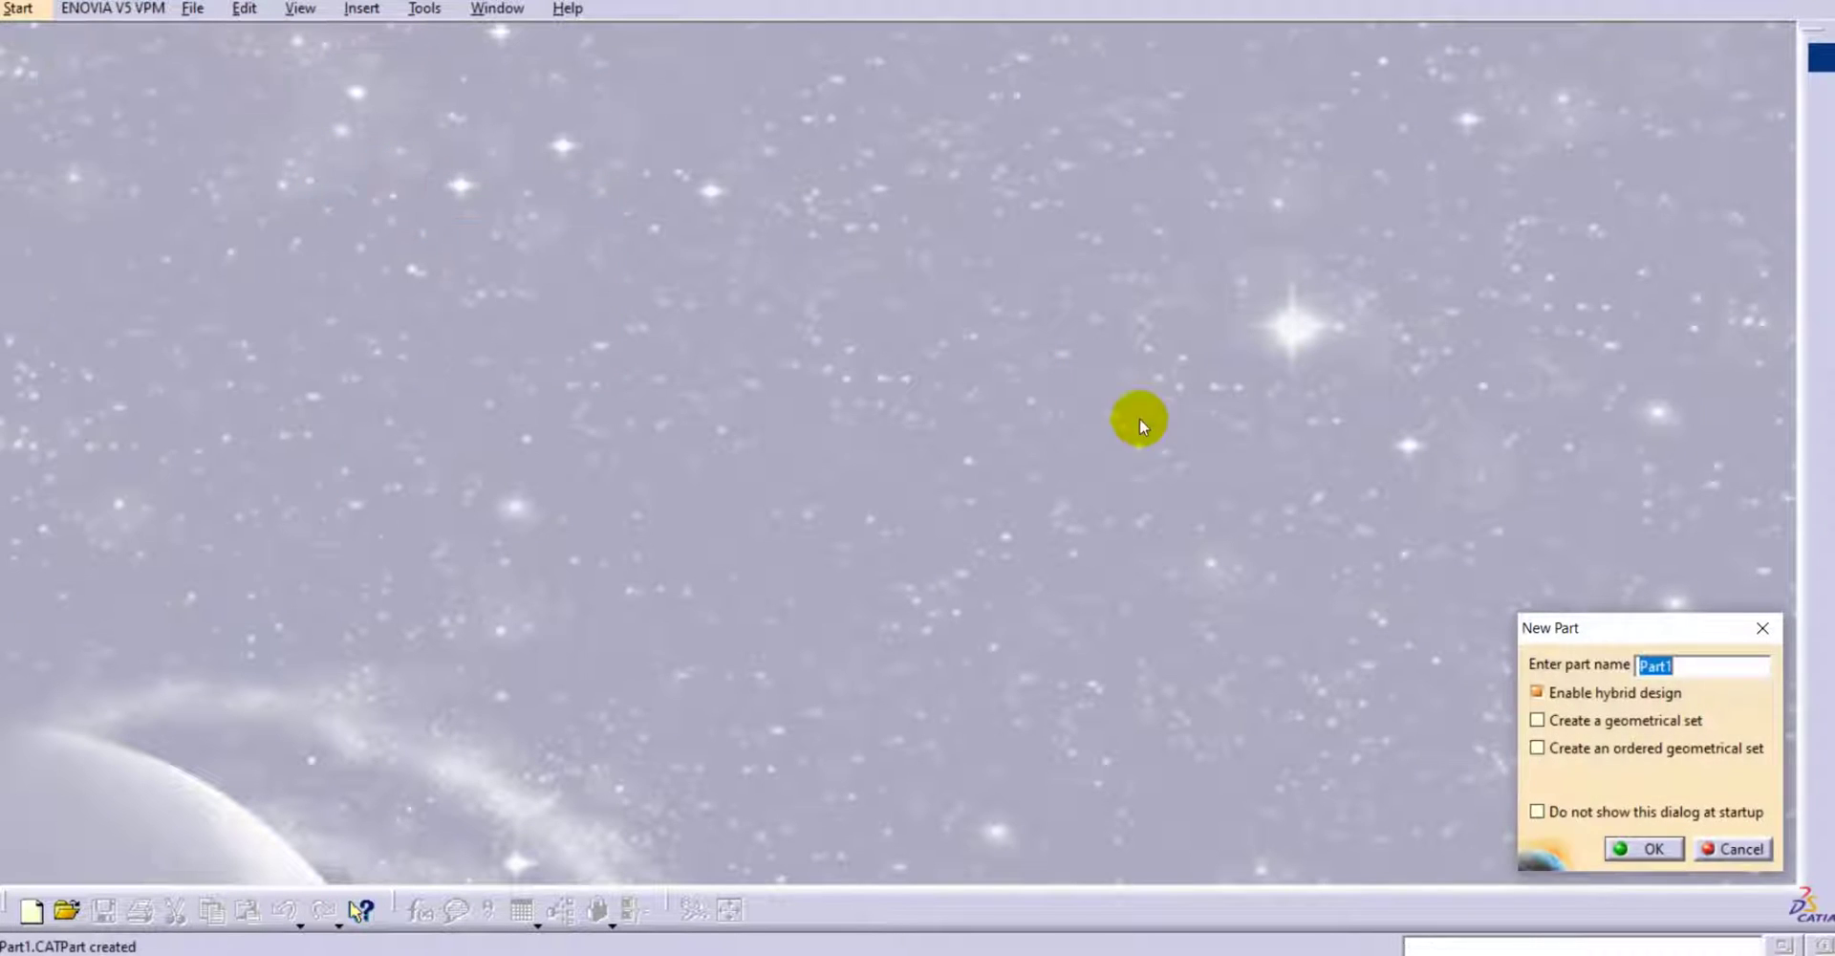
{"action": "left_click", "coordinate": [1642, 849]}
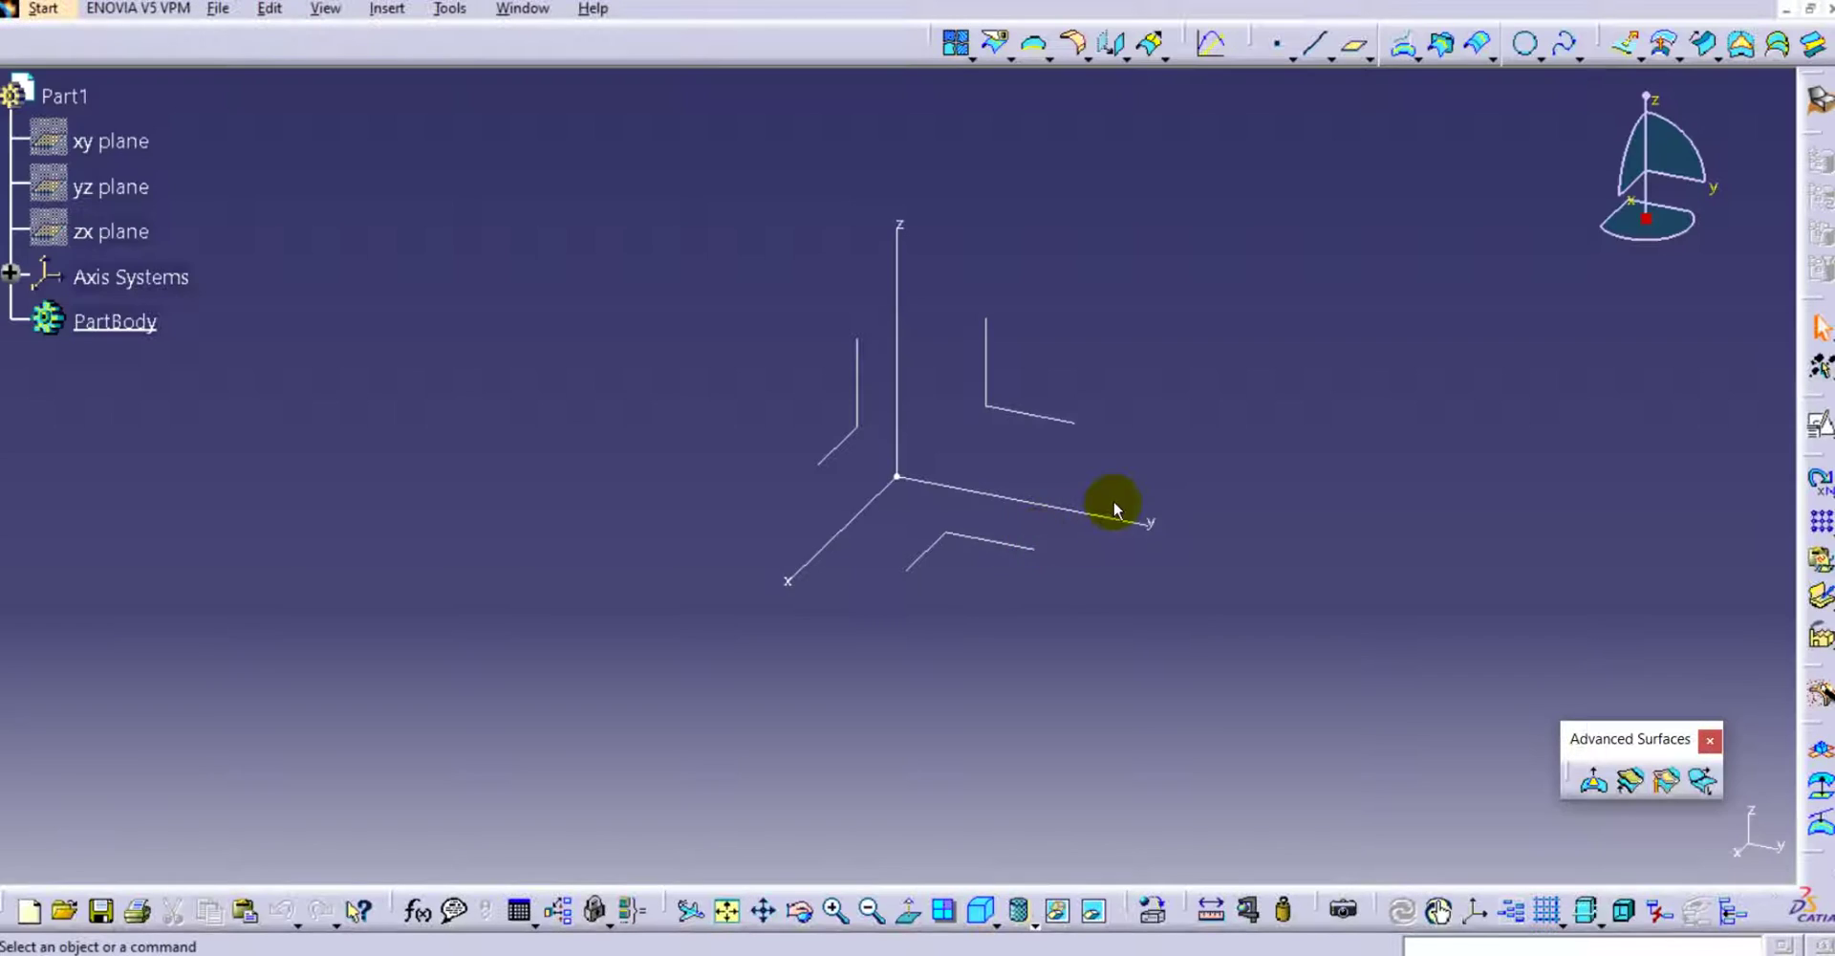
Examine the Wrap Curve definition's surface to deform and its reference and target curve inputs, leaving without creating a feature.
{"action": "middle_click_drag", "start_coordinate": [1039, 537], "coordinate": [1024, 548]}
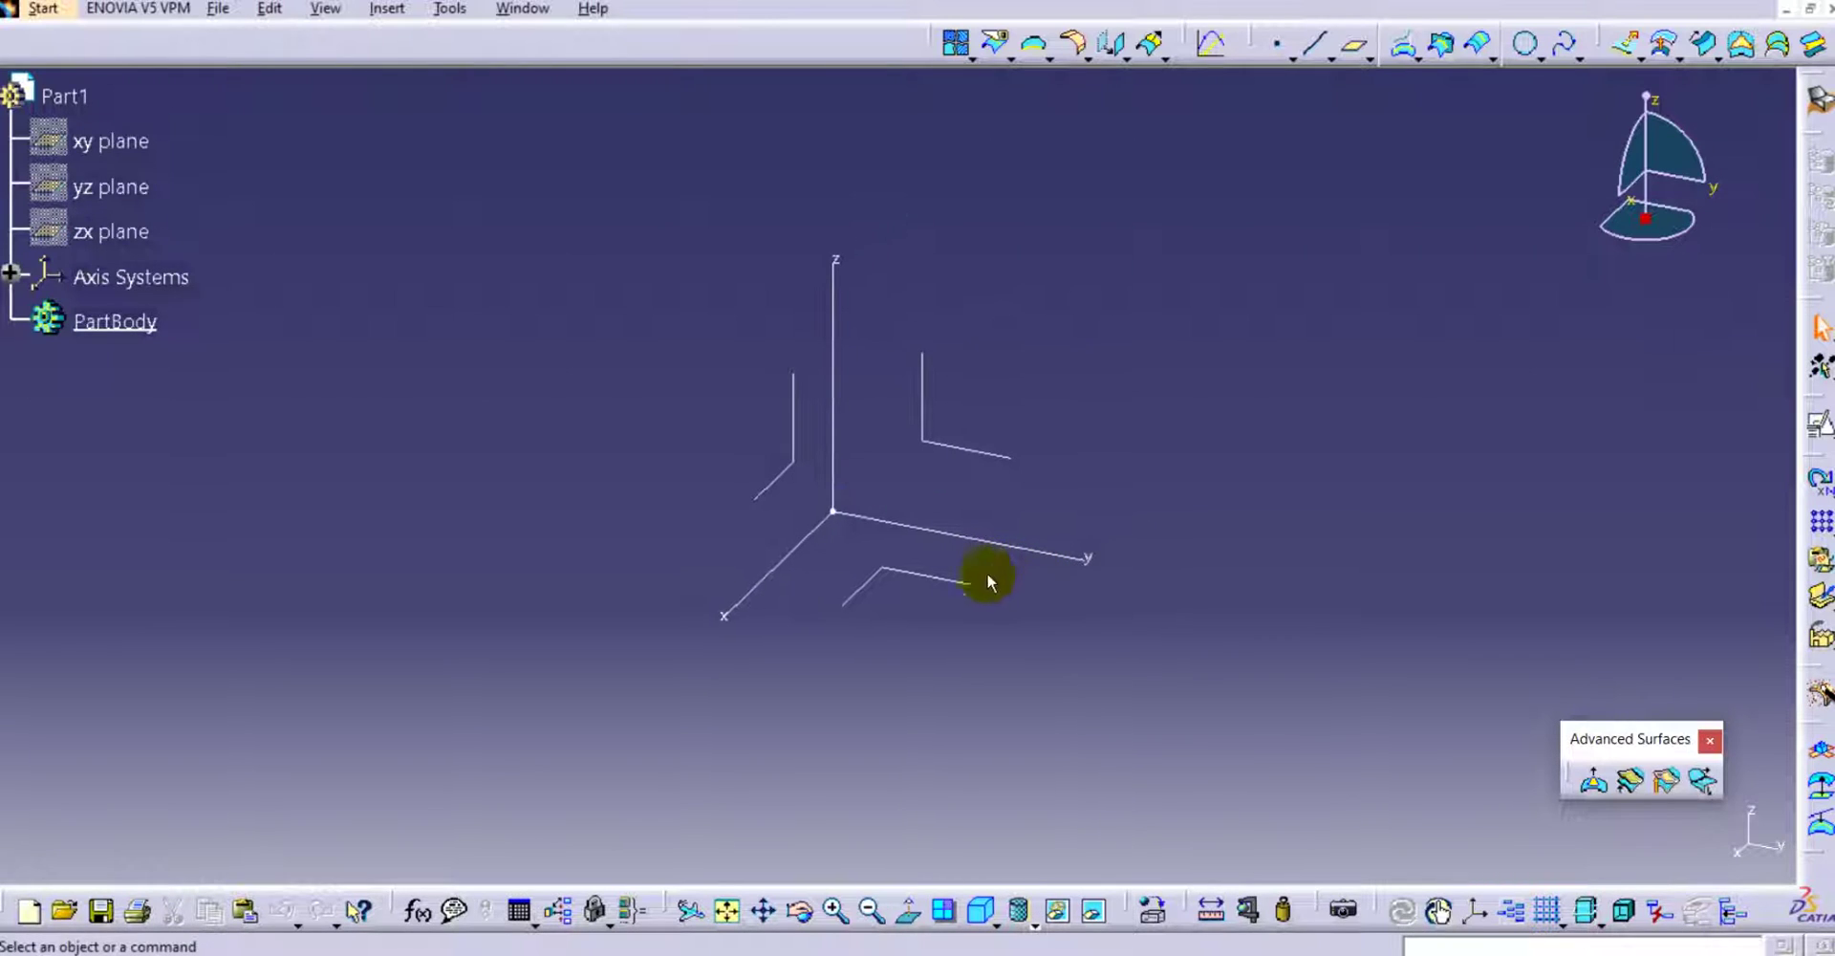
{"action": "left_click", "coordinate": [1631, 784]}
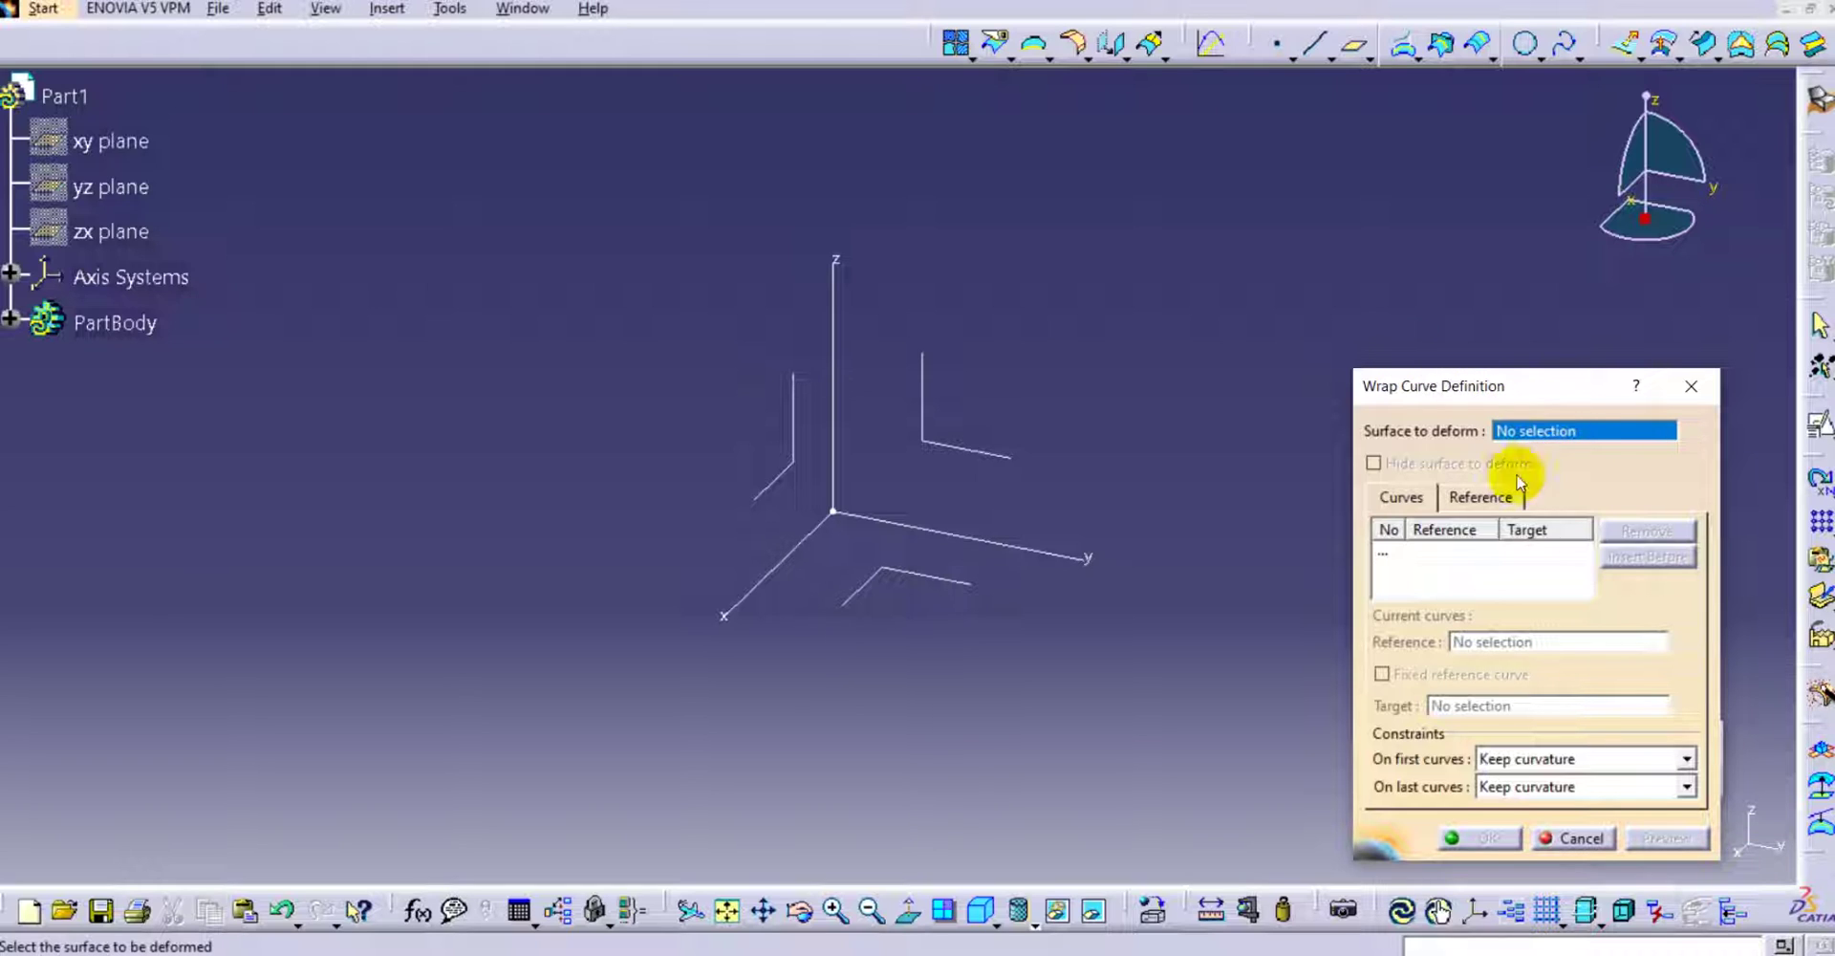
{"action": "left_click", "coordinate": [1403, 498]}
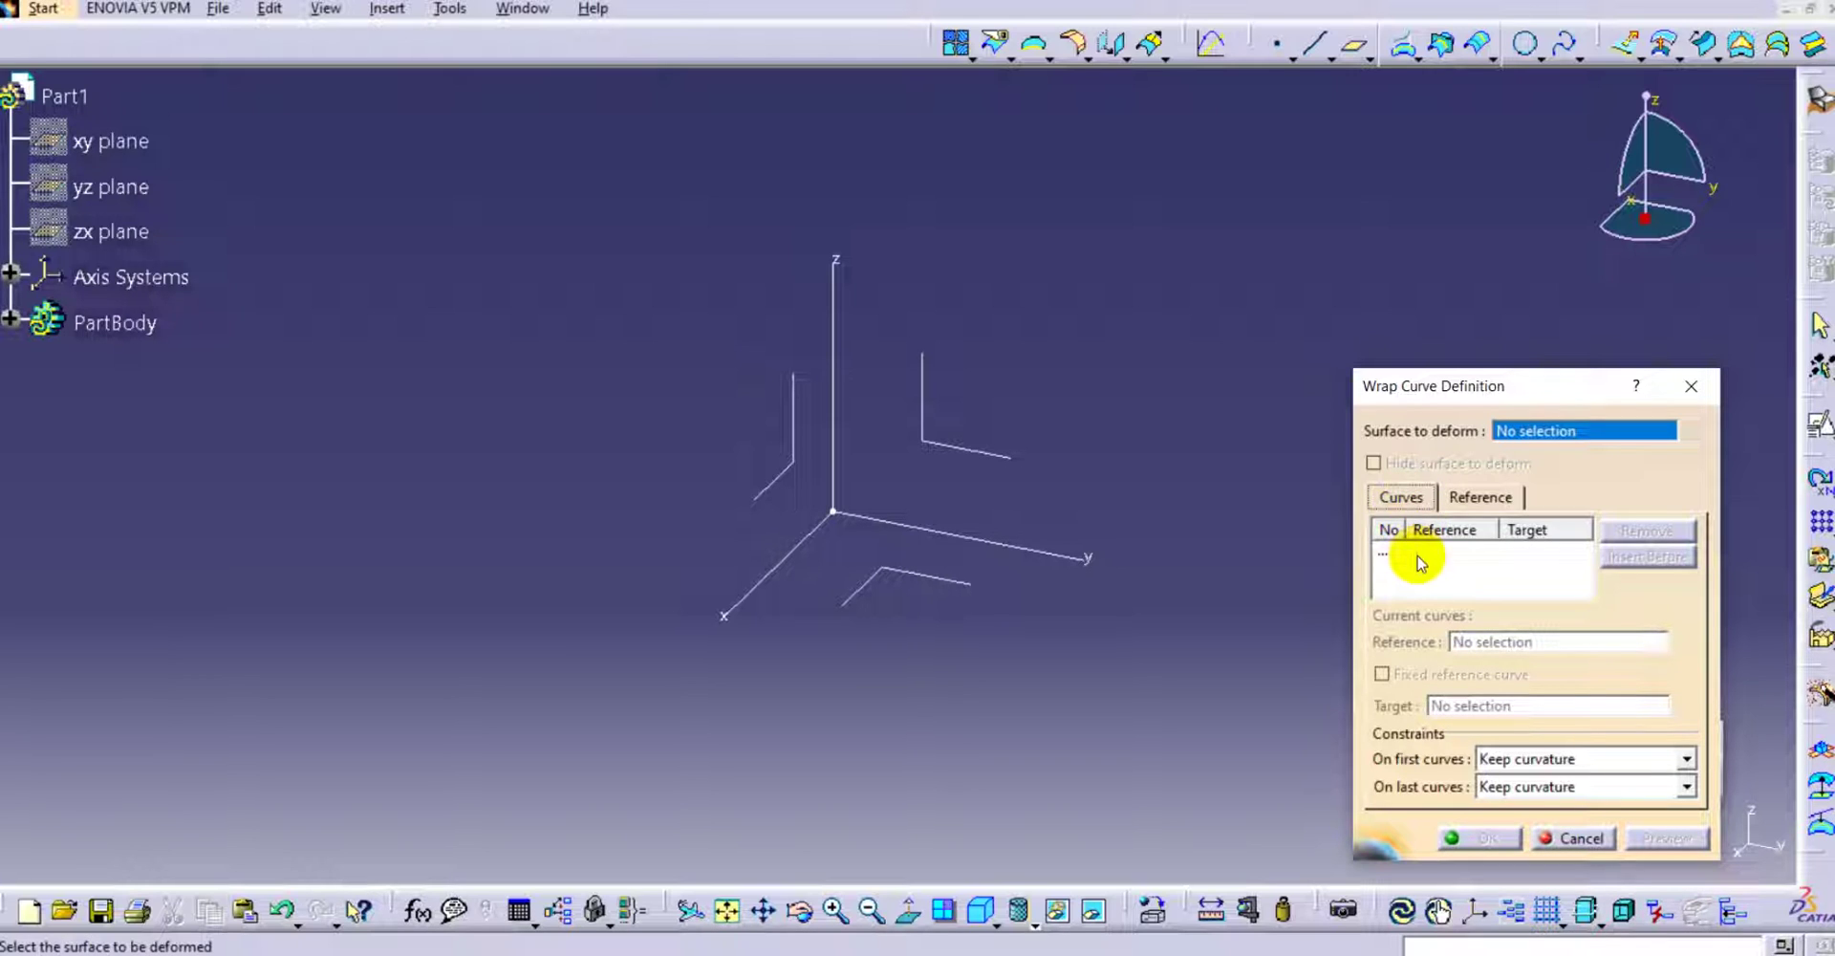
{"action": "left_click", "coordinate": [1418, 554]}
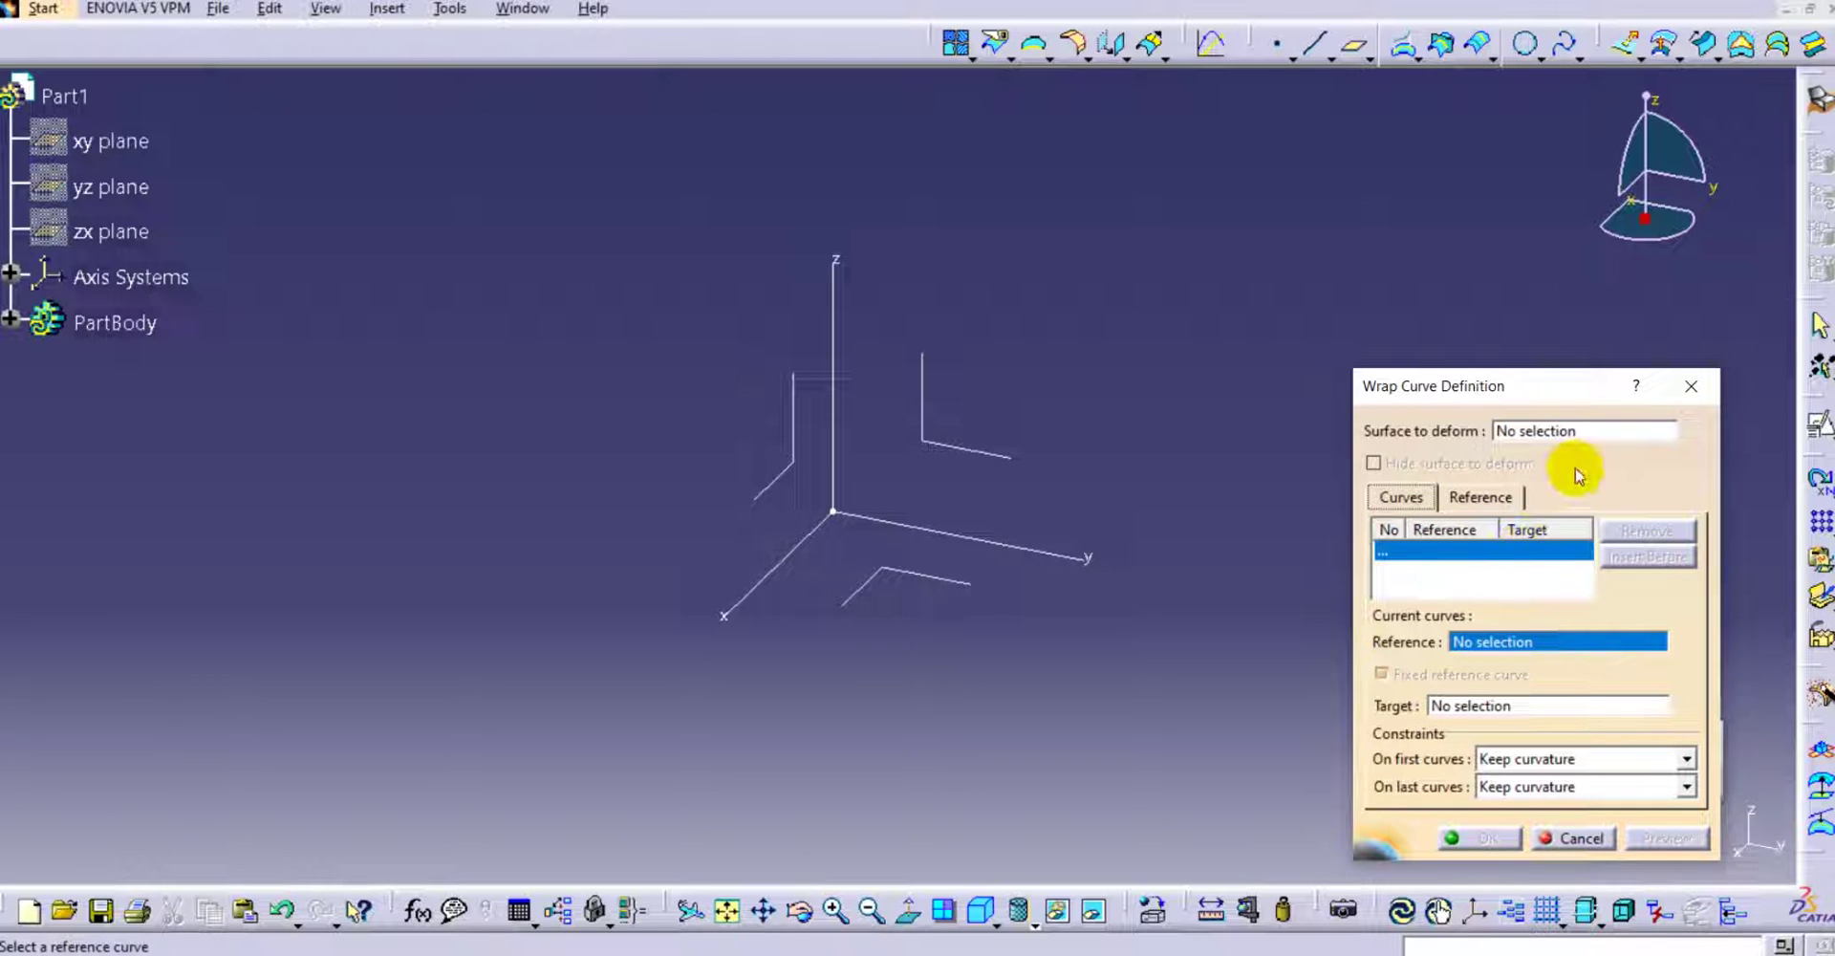
{"action": "left_click", "coordinate": [1691, 386]}
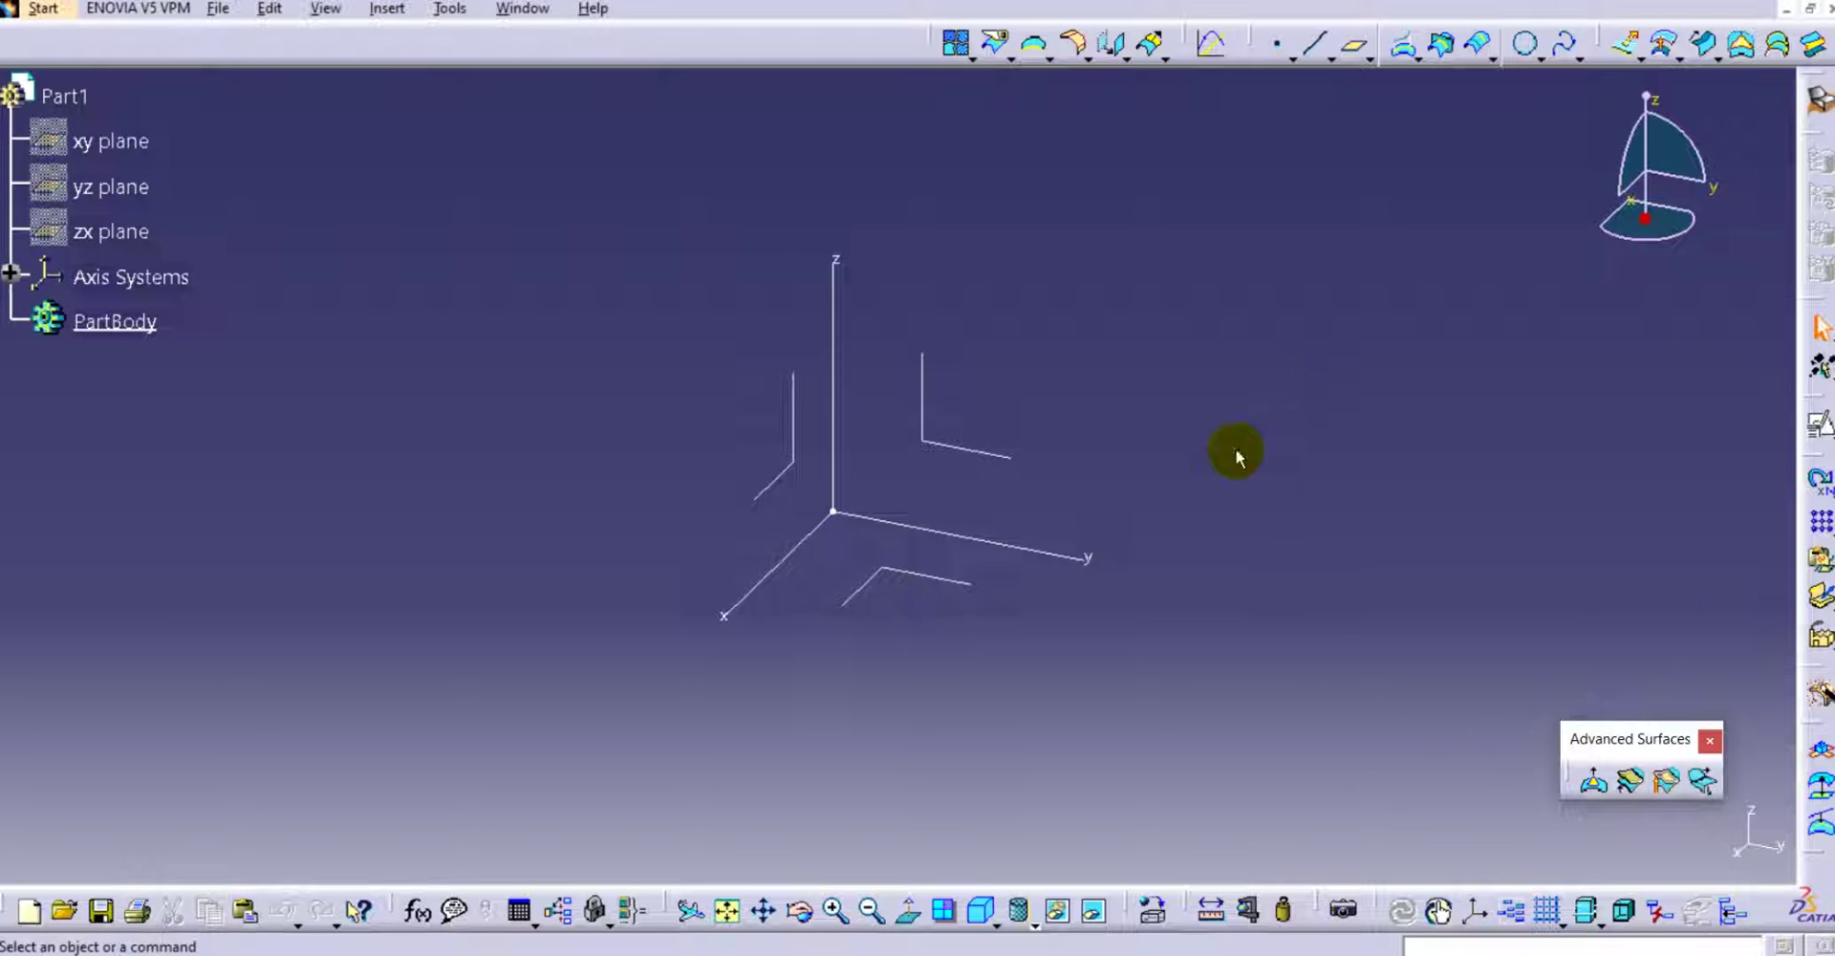
Start a positioned sketch on the YZ plane of the absolute axis system with implicit origin and orientation.
{"action": "middle_click_drag", "start_coordinate": [1236, 449], "coordinate": [1206, 466]}
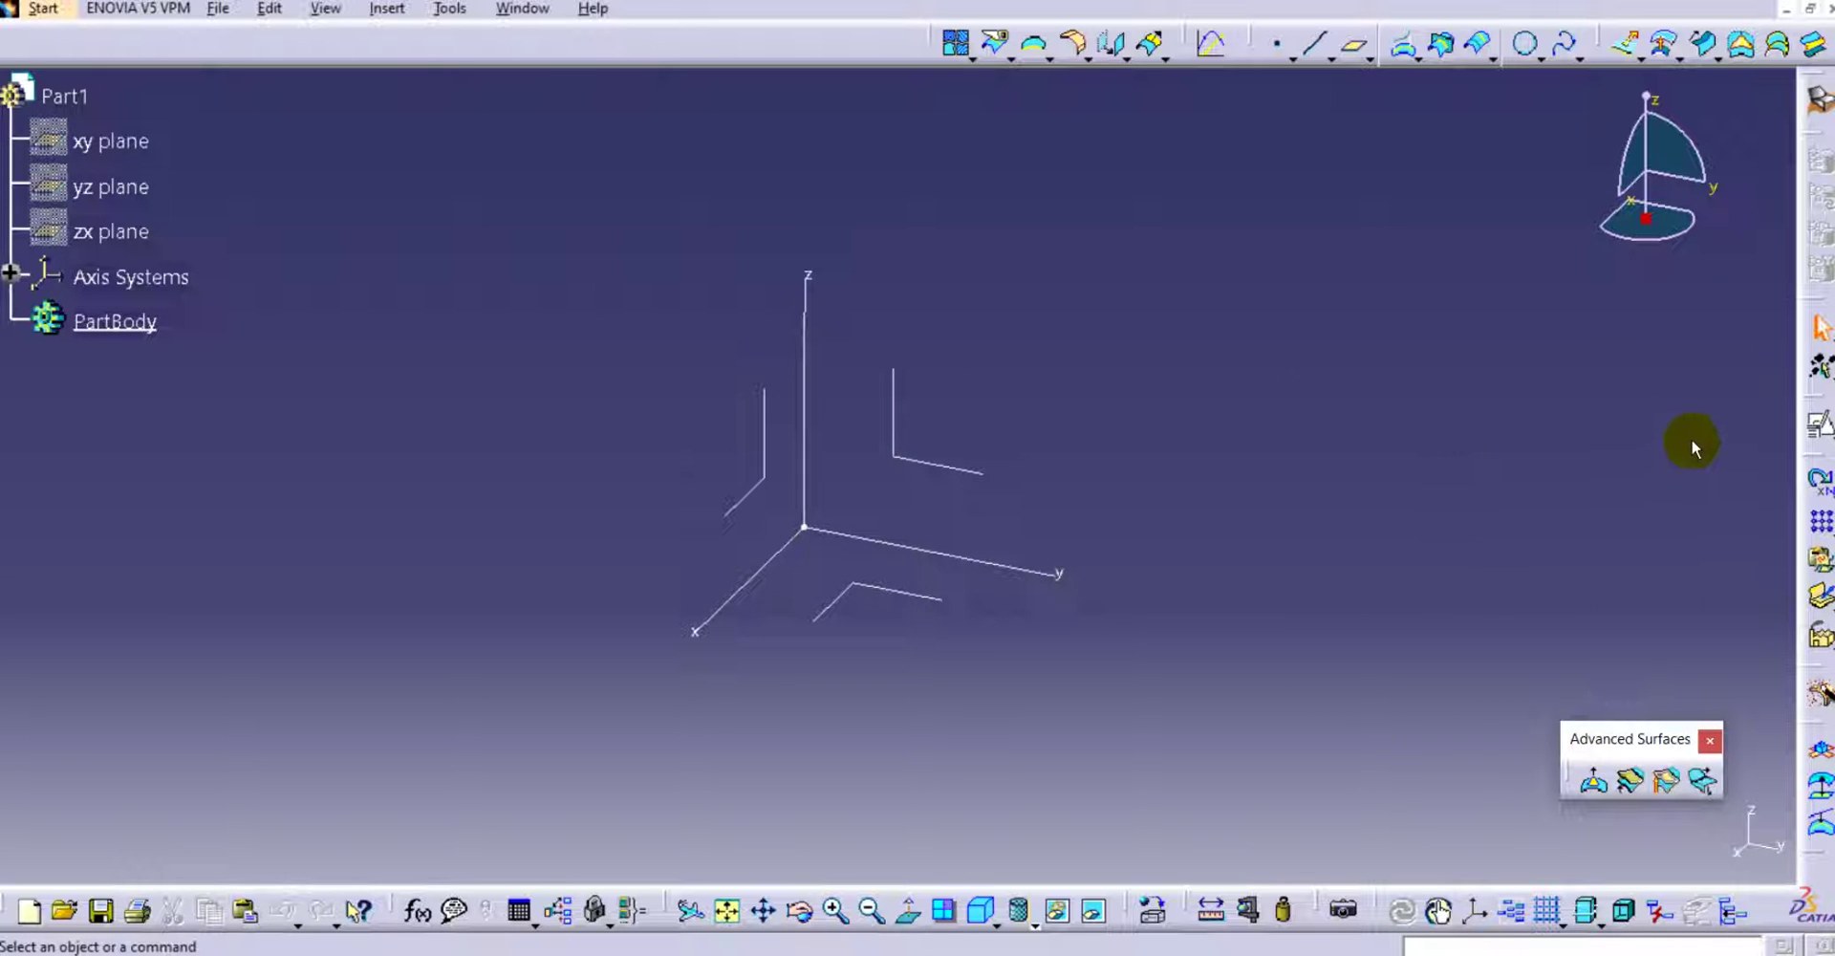
{"action": "left_click", "coordinate": [1816, 432]}
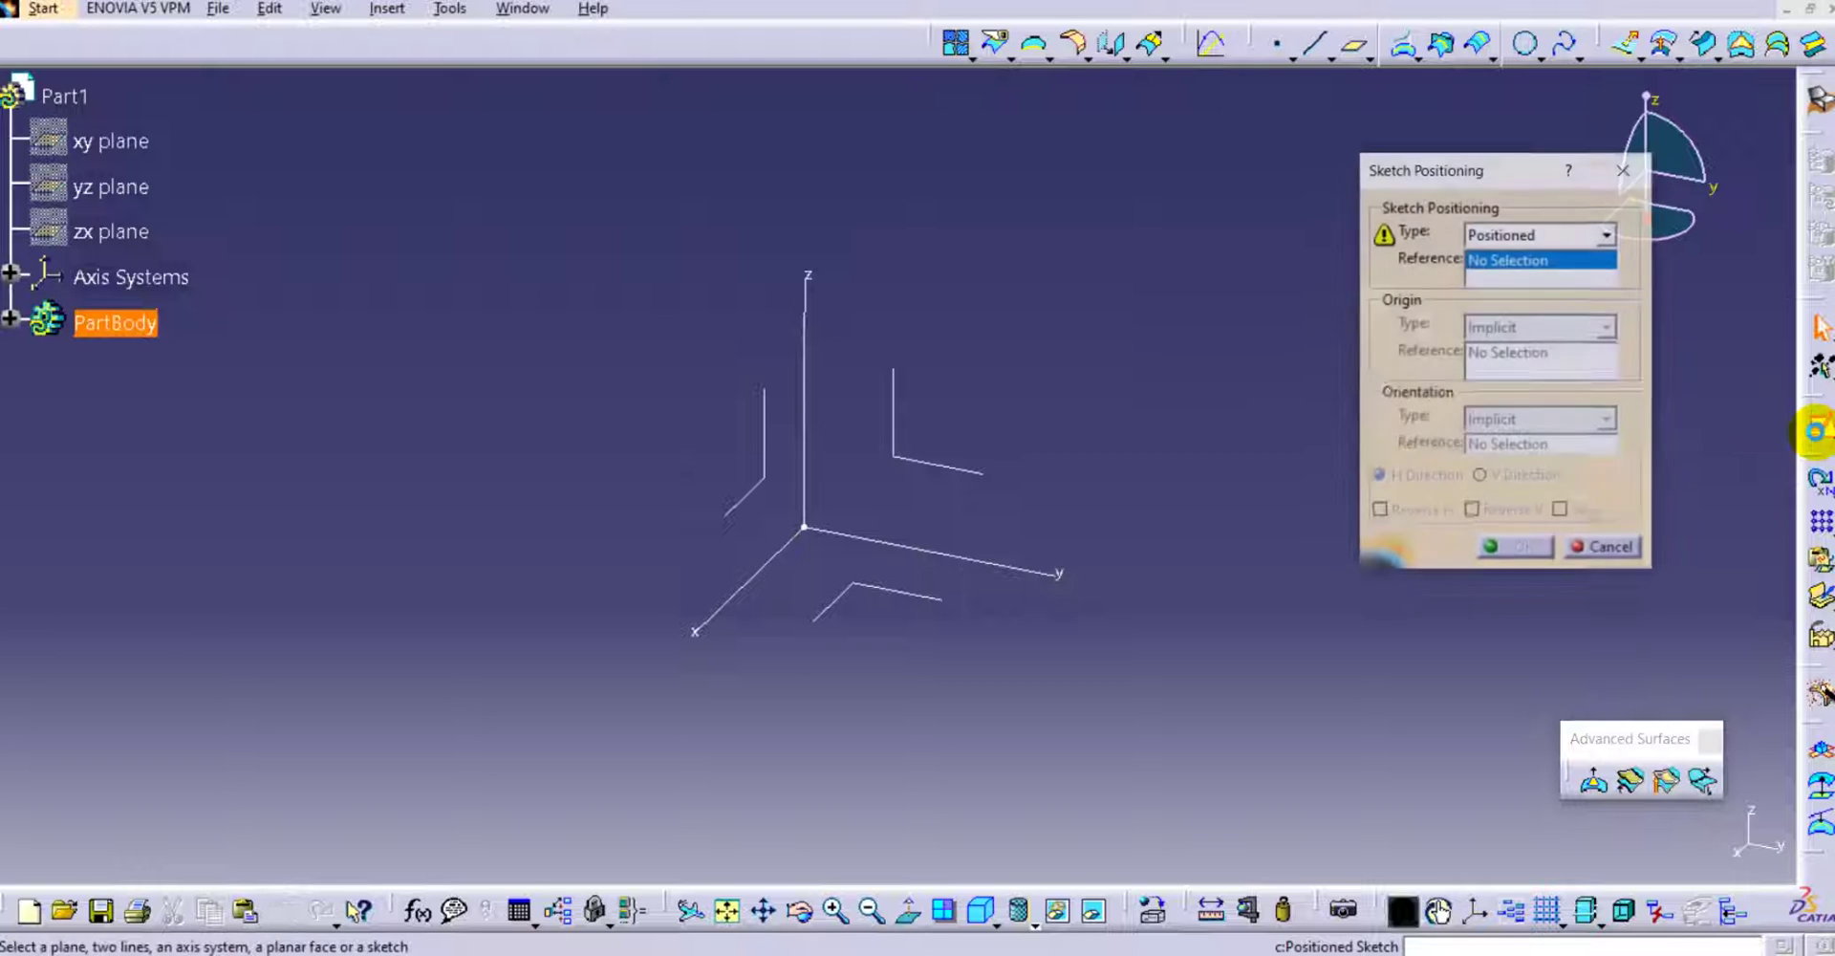
{"action": "left_click", "coordinate": [944, 468]}
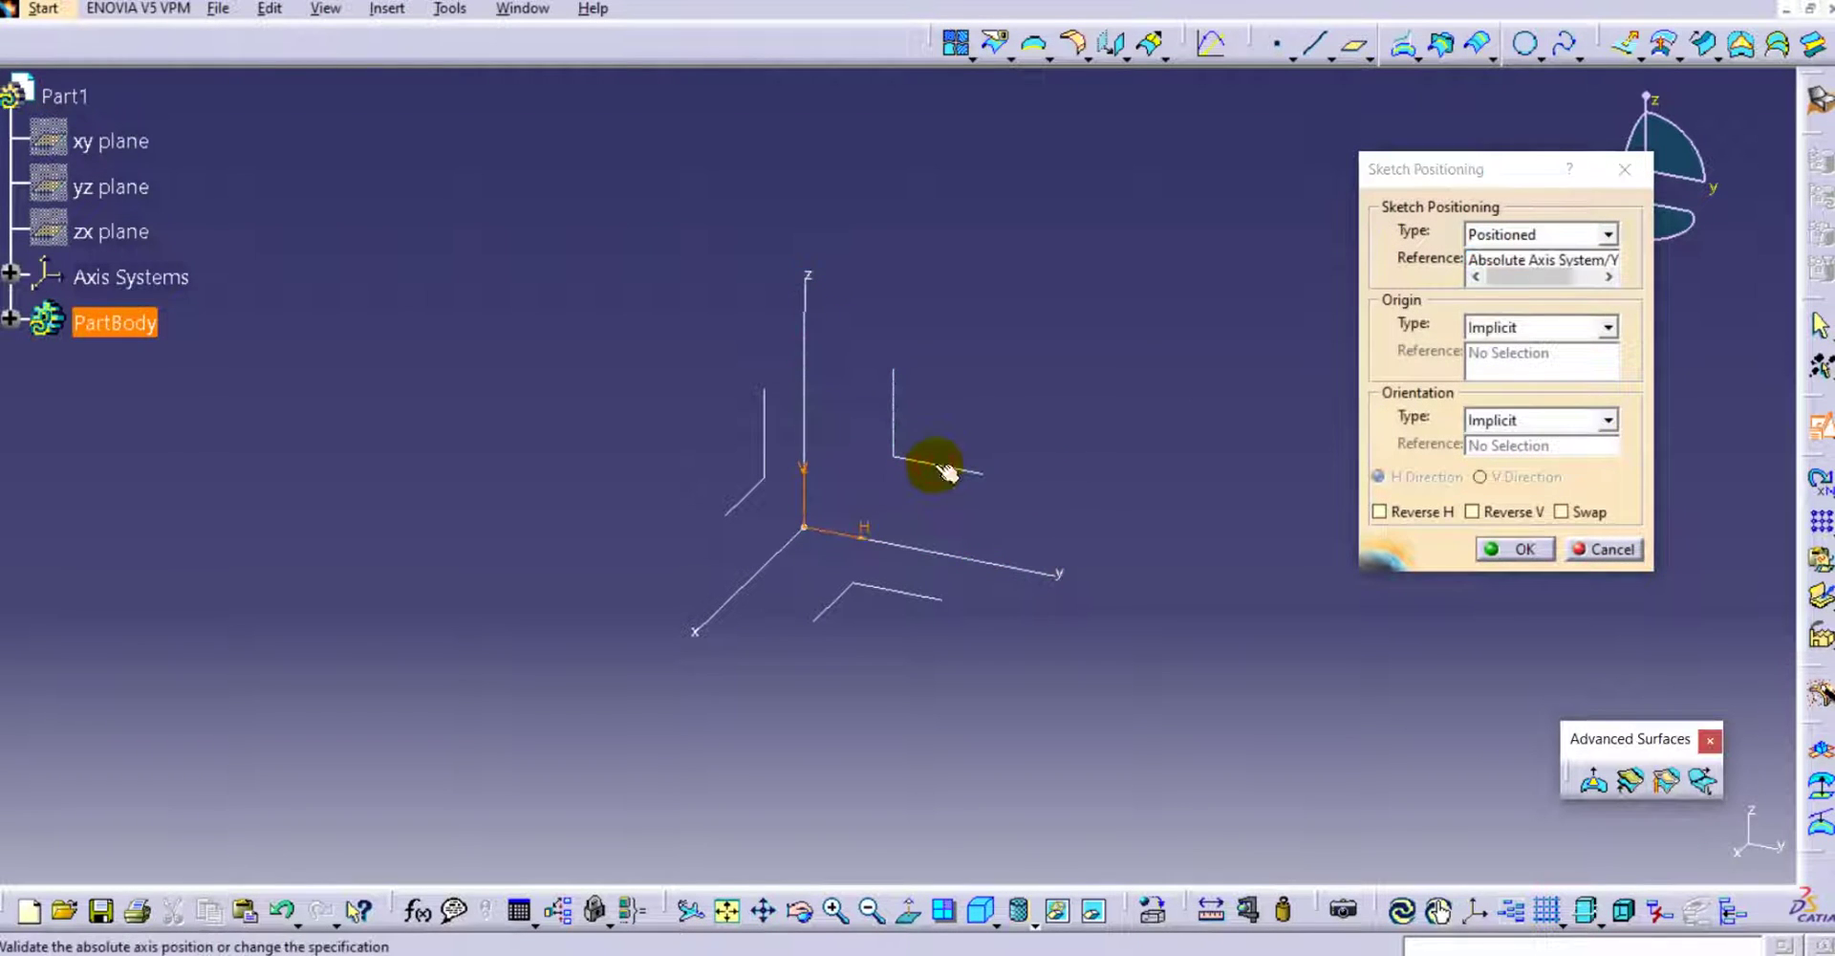
{"action": "left_click", "coordinate": [1520, 549]}
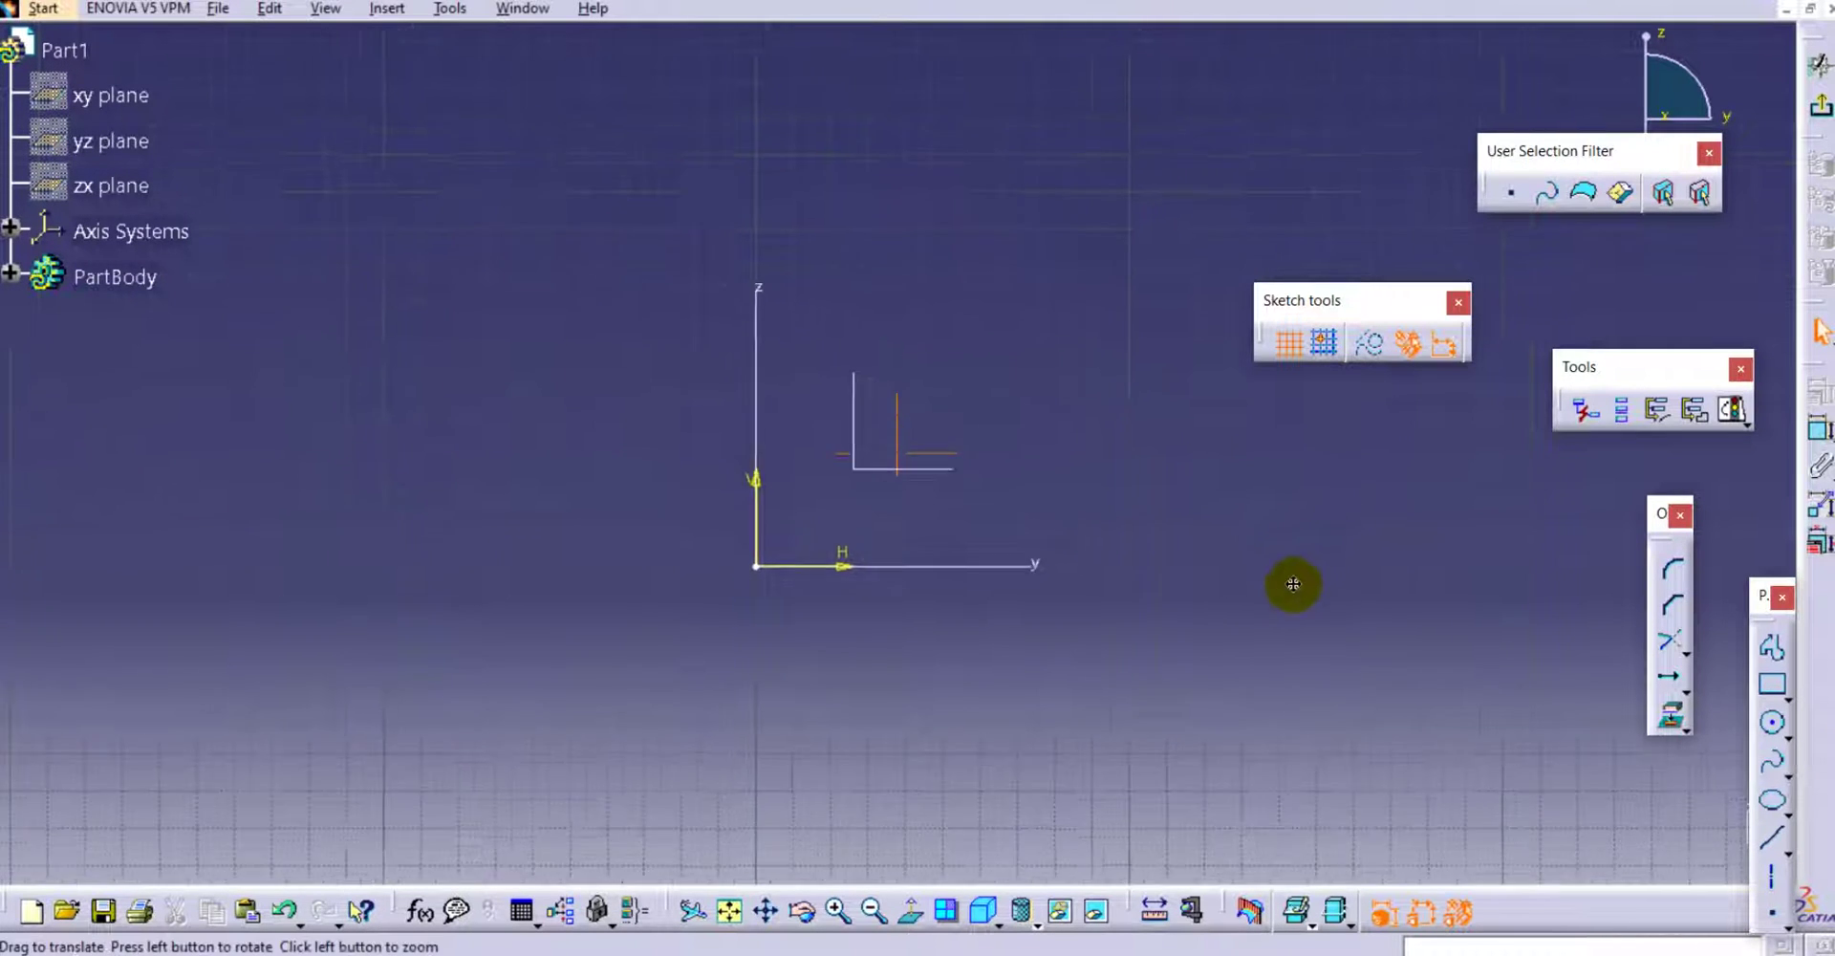
Sketch an arched four-point spline crossing the vertical axis about 38 mm above the origin, and finish the sketch.
{"action": "left_click", "coordinate": [1770, 770]}
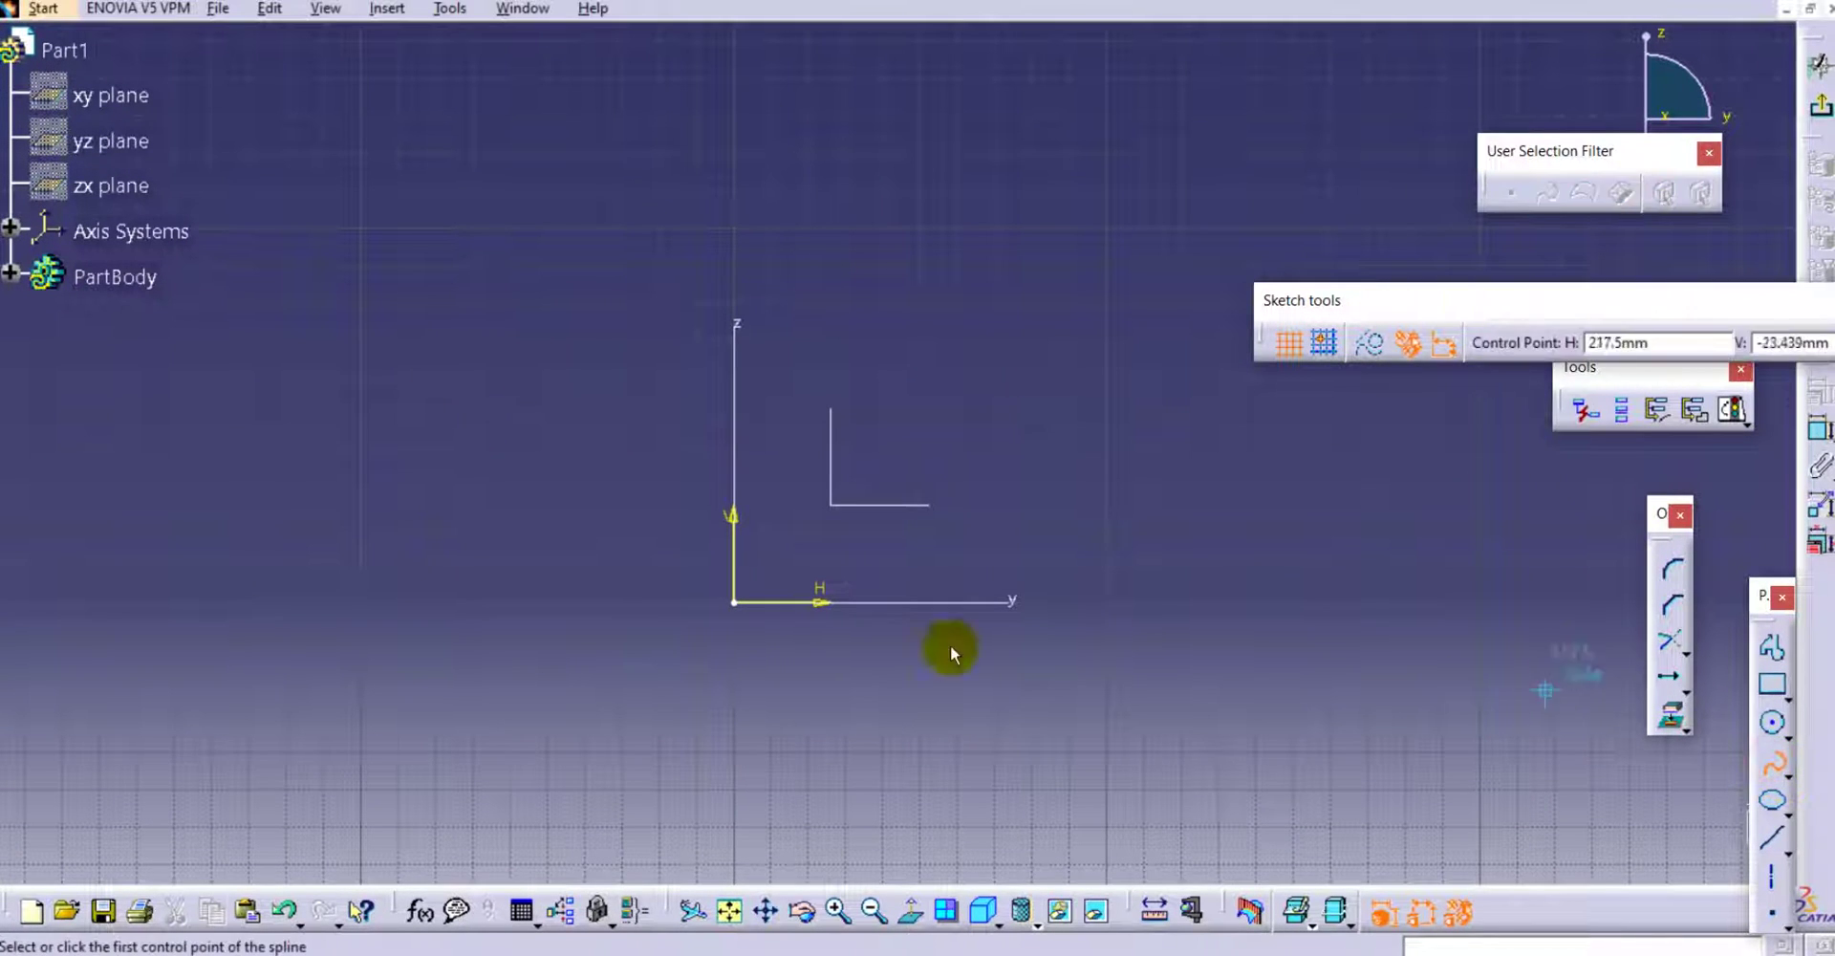
{"action": "left_click", "coordinate": [533, 535]}
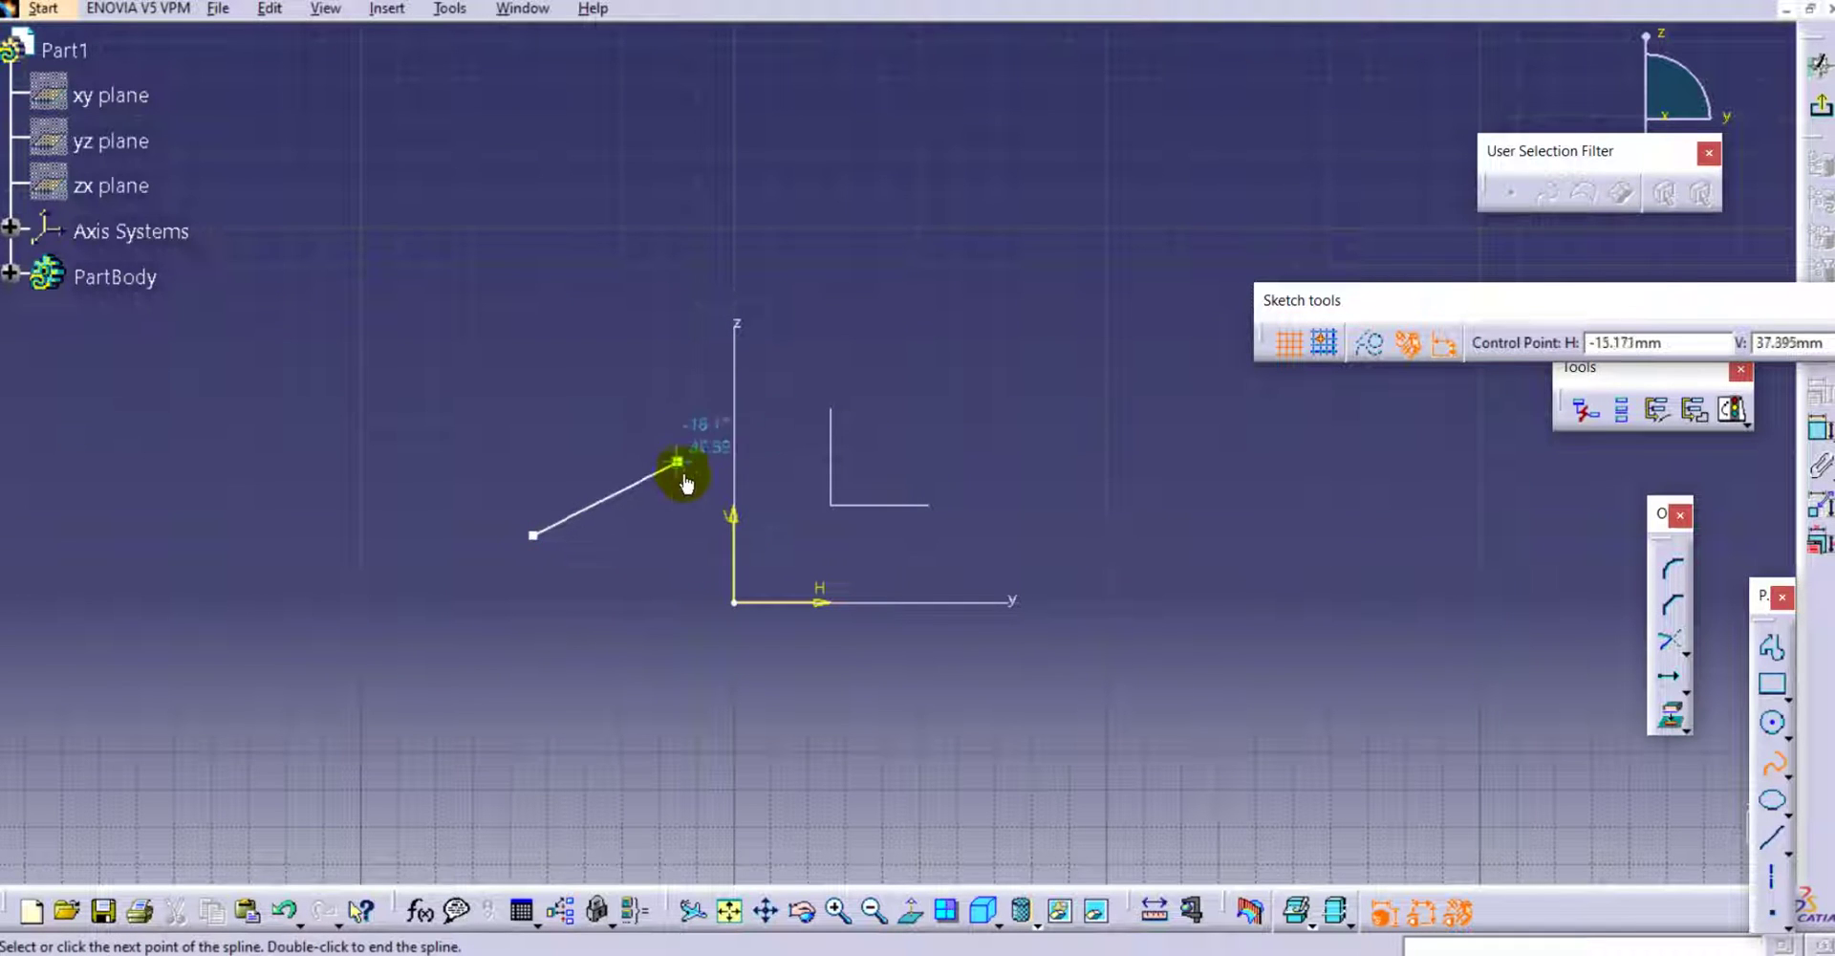
{"action": "left_click", "coordinate": [683, 471]}
{"action": "left_click", "coordinate": [734, 458]}
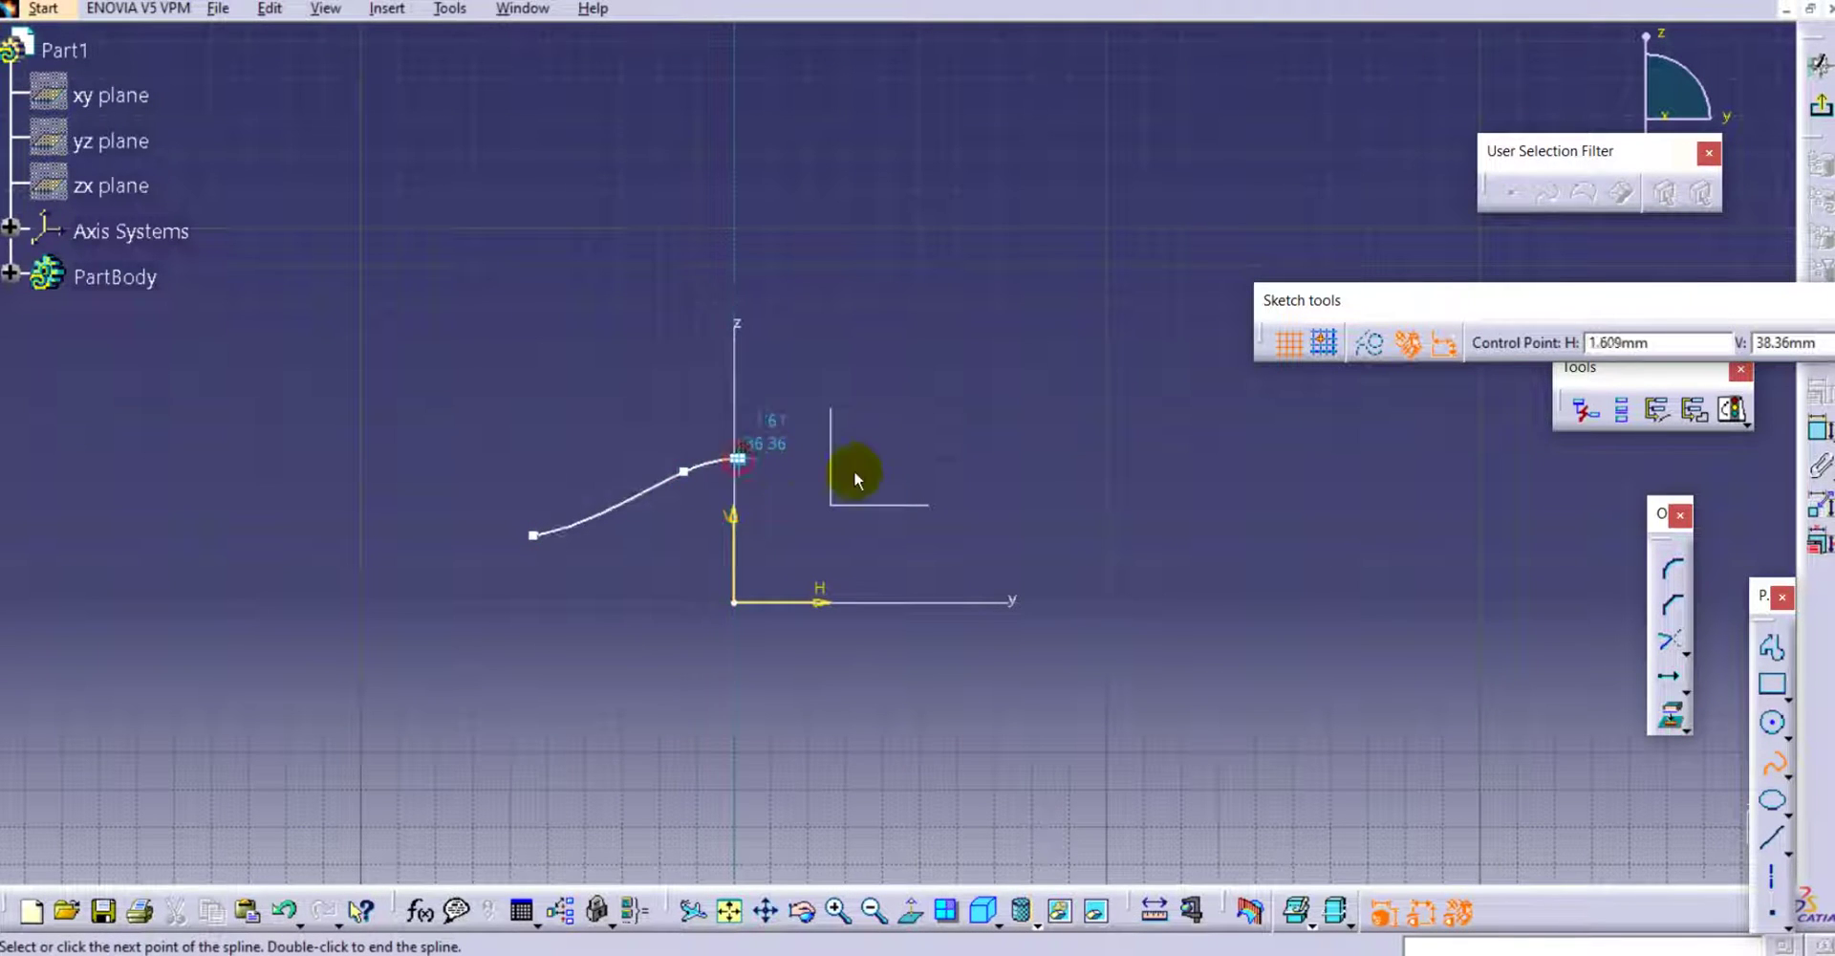
{"action": "double_click", "coordinate": [990, 535]}
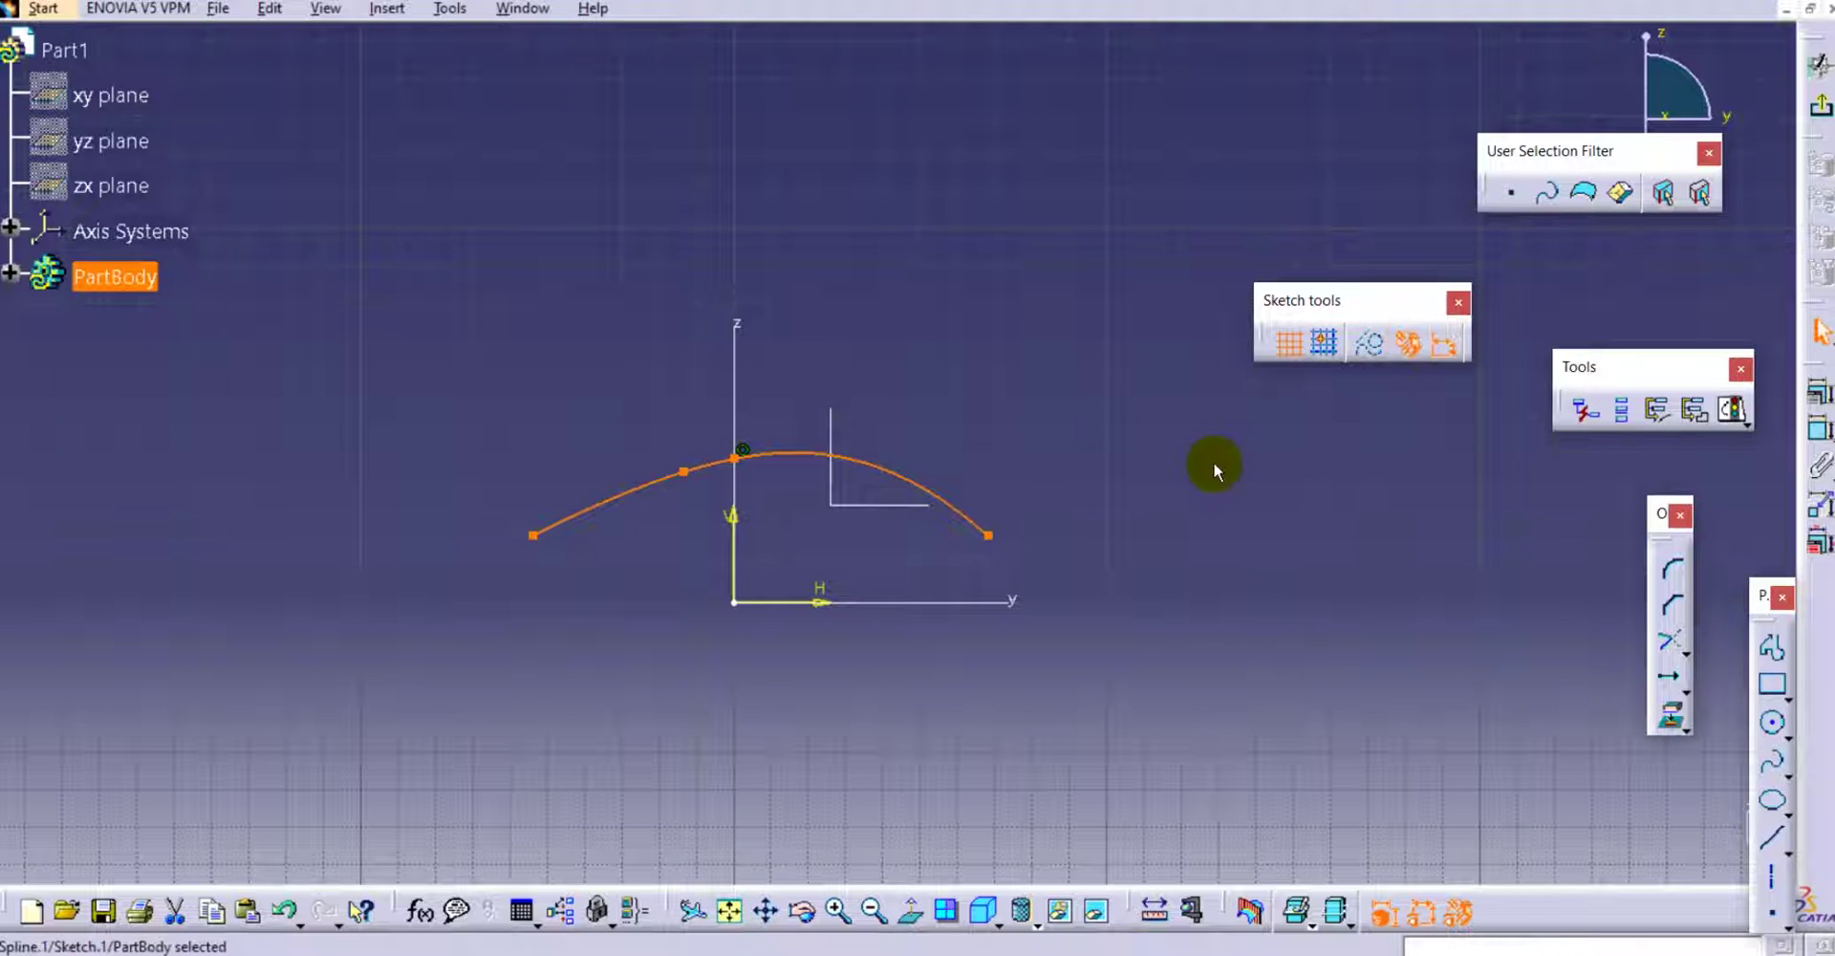
{"action": "left_click", "coordinate": [1820, 105]}
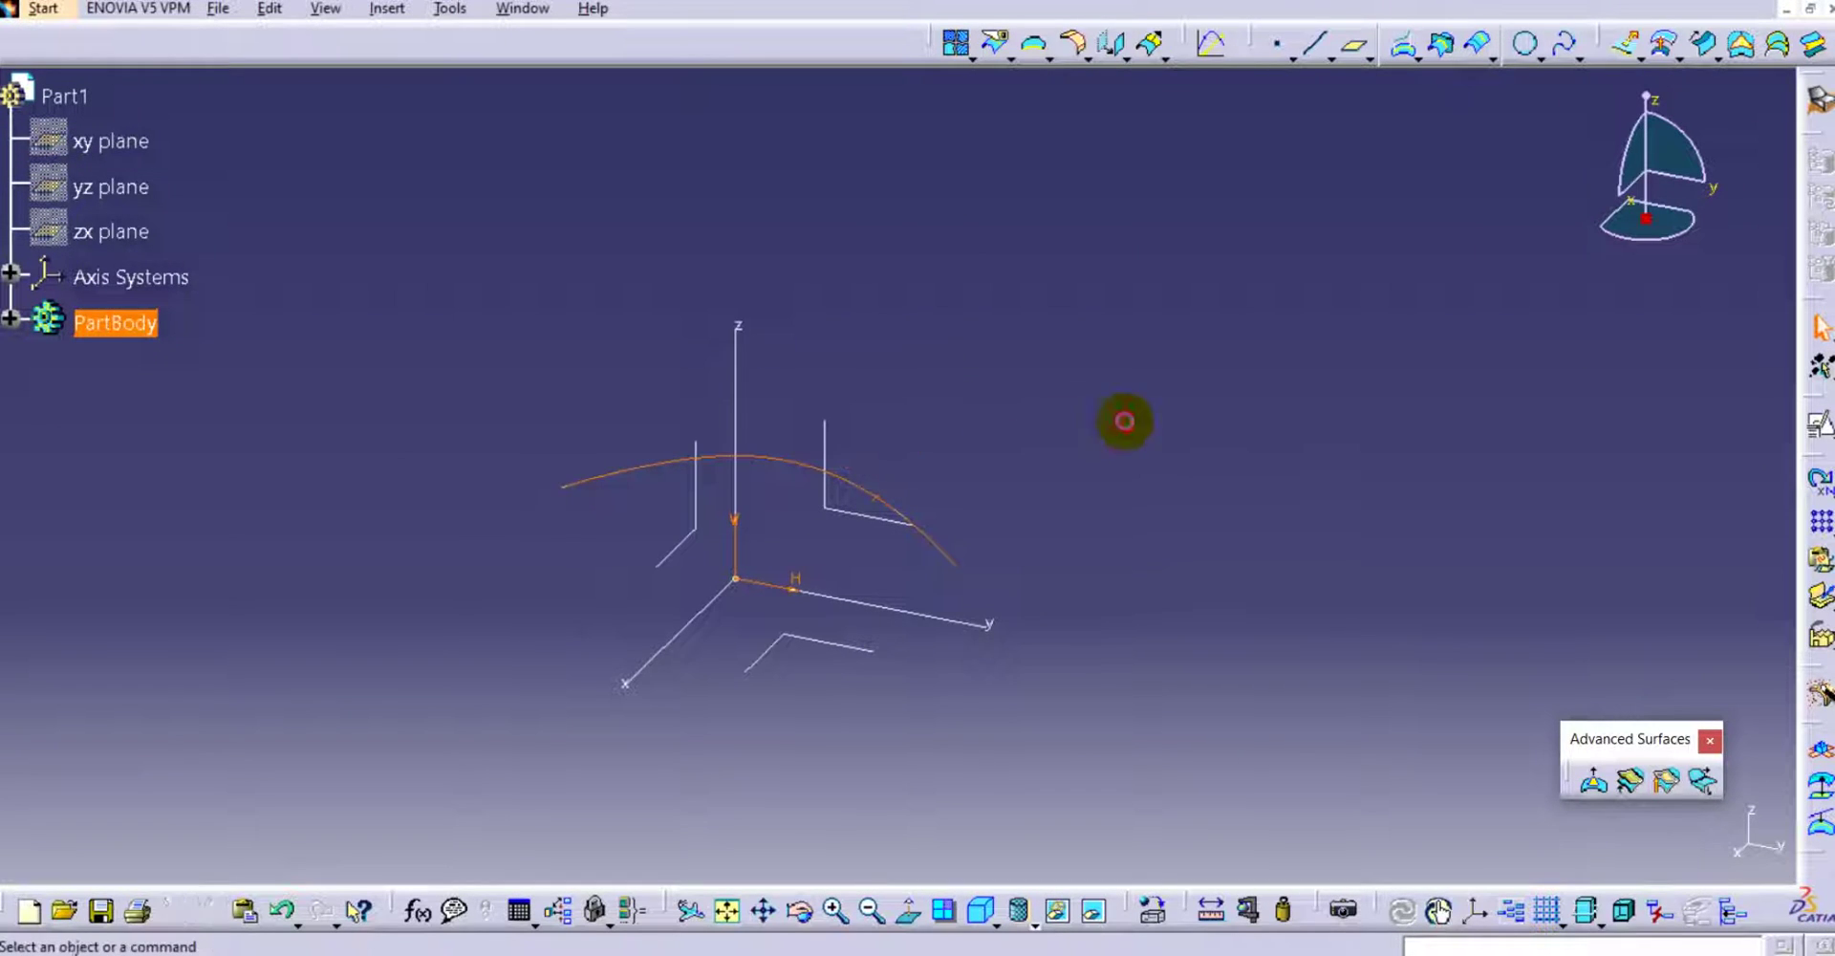
Start a positioned sketch on the ZX plane with Reverse V and Swap enabled.
{"action": "left_click", "coordinate": [1813, 432]}
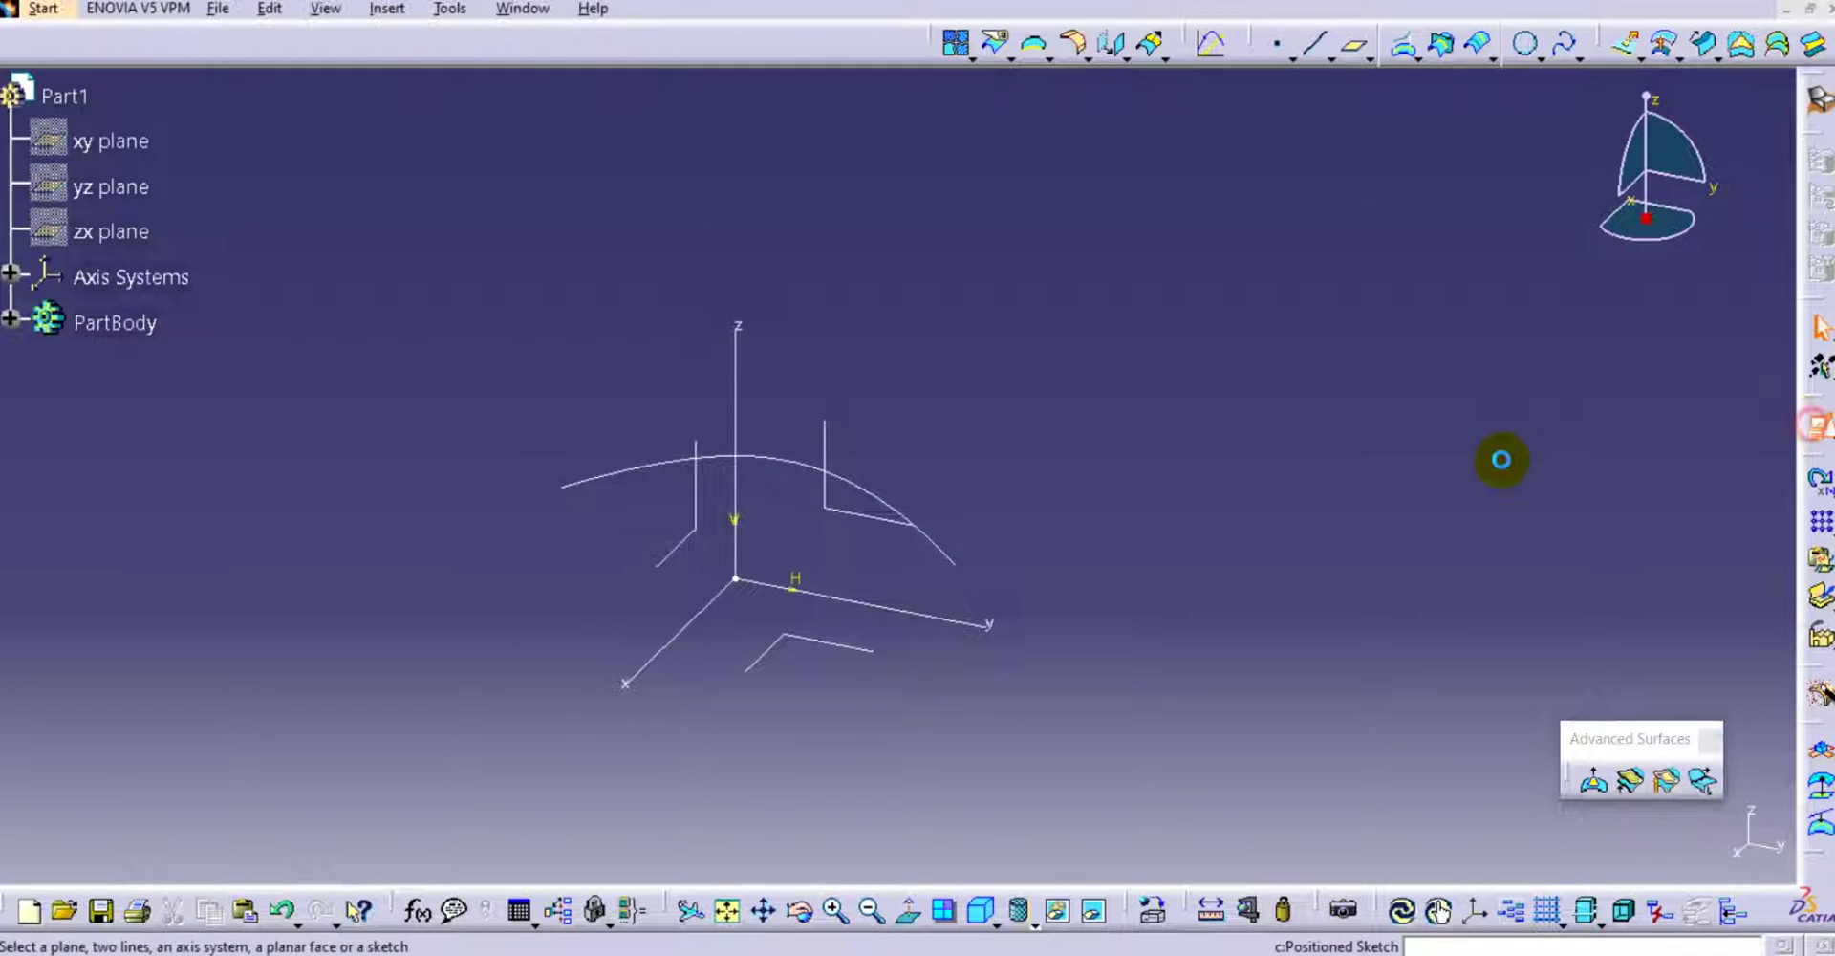
{"action": "left_click", "coordinate": [806, 530]}
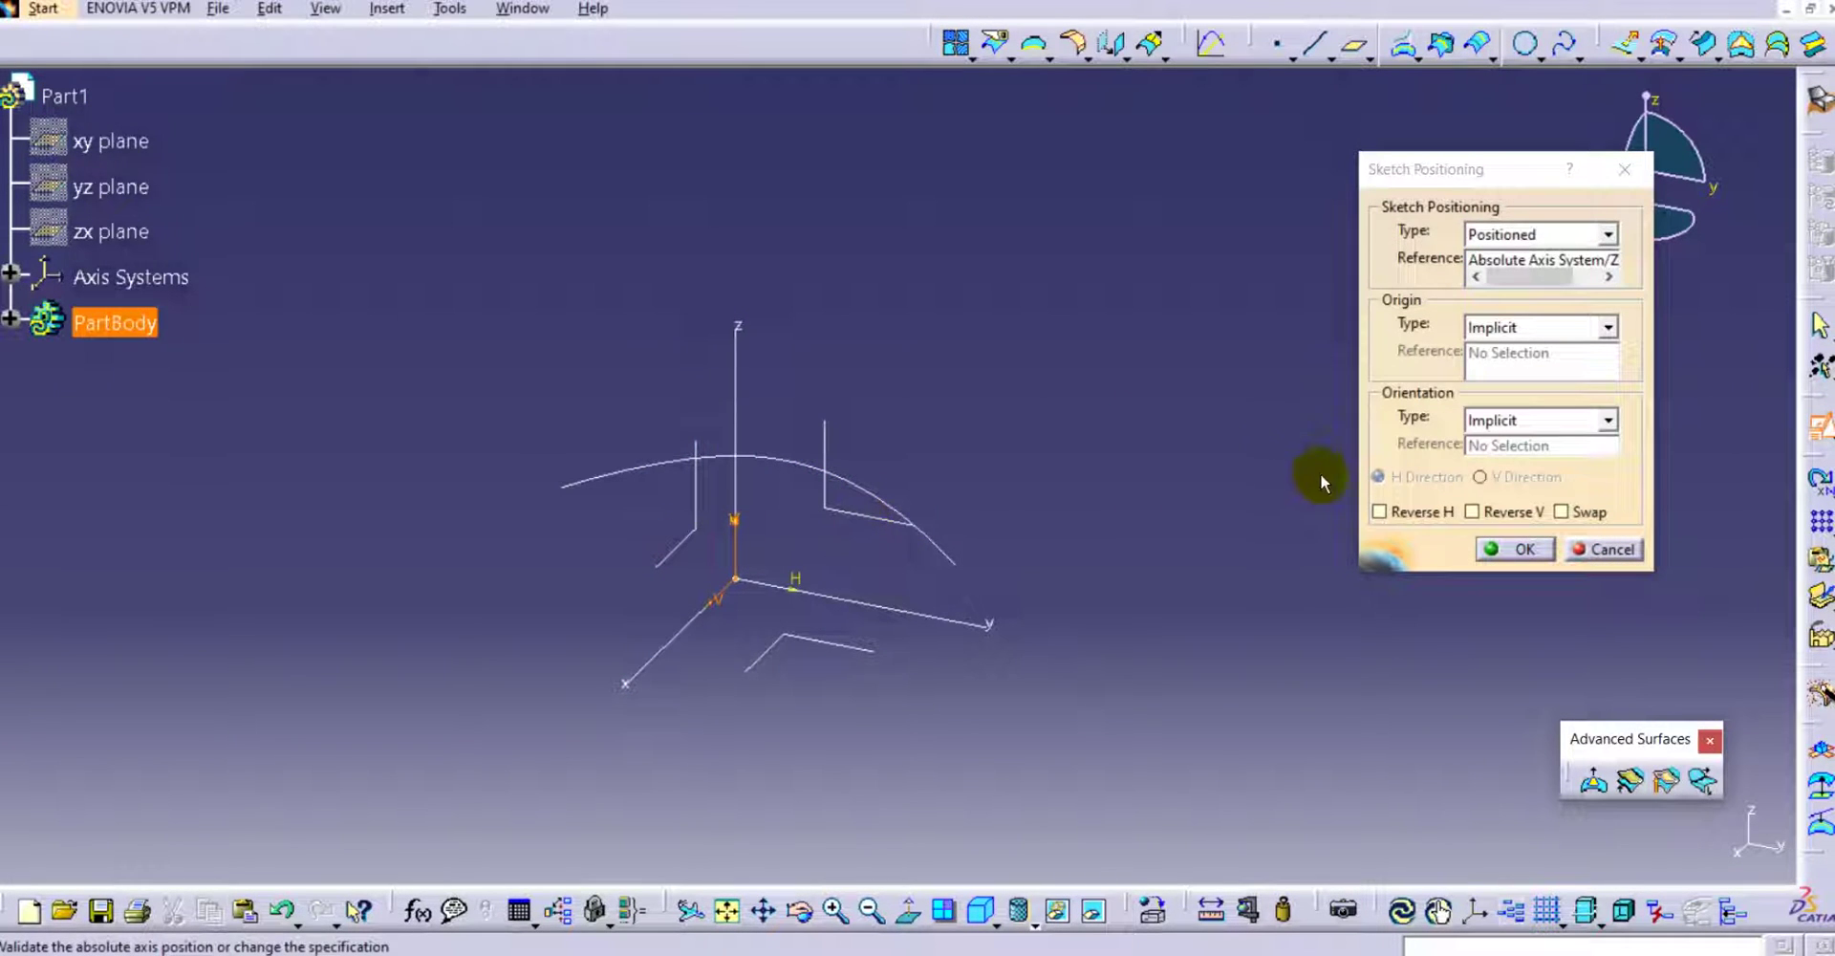
{"action": "left_click", "coordinate": [1493, 511]}
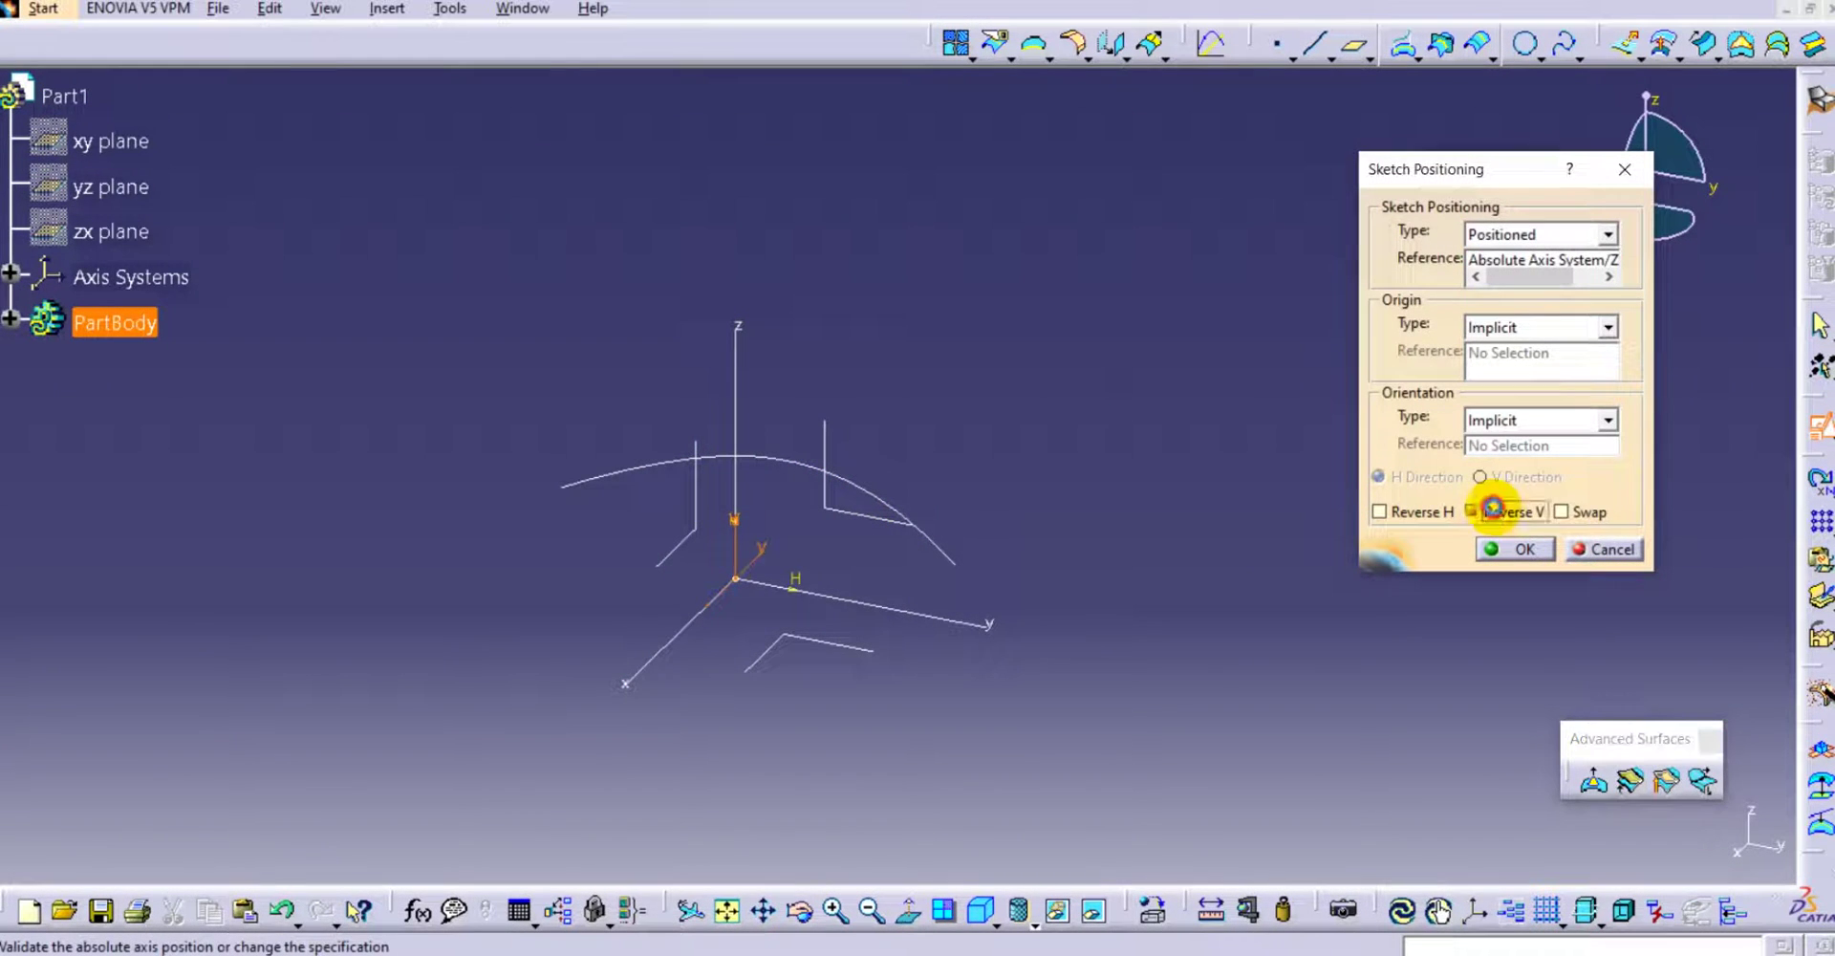
{"action": "left_click", "coordinate": [1562, 513]}
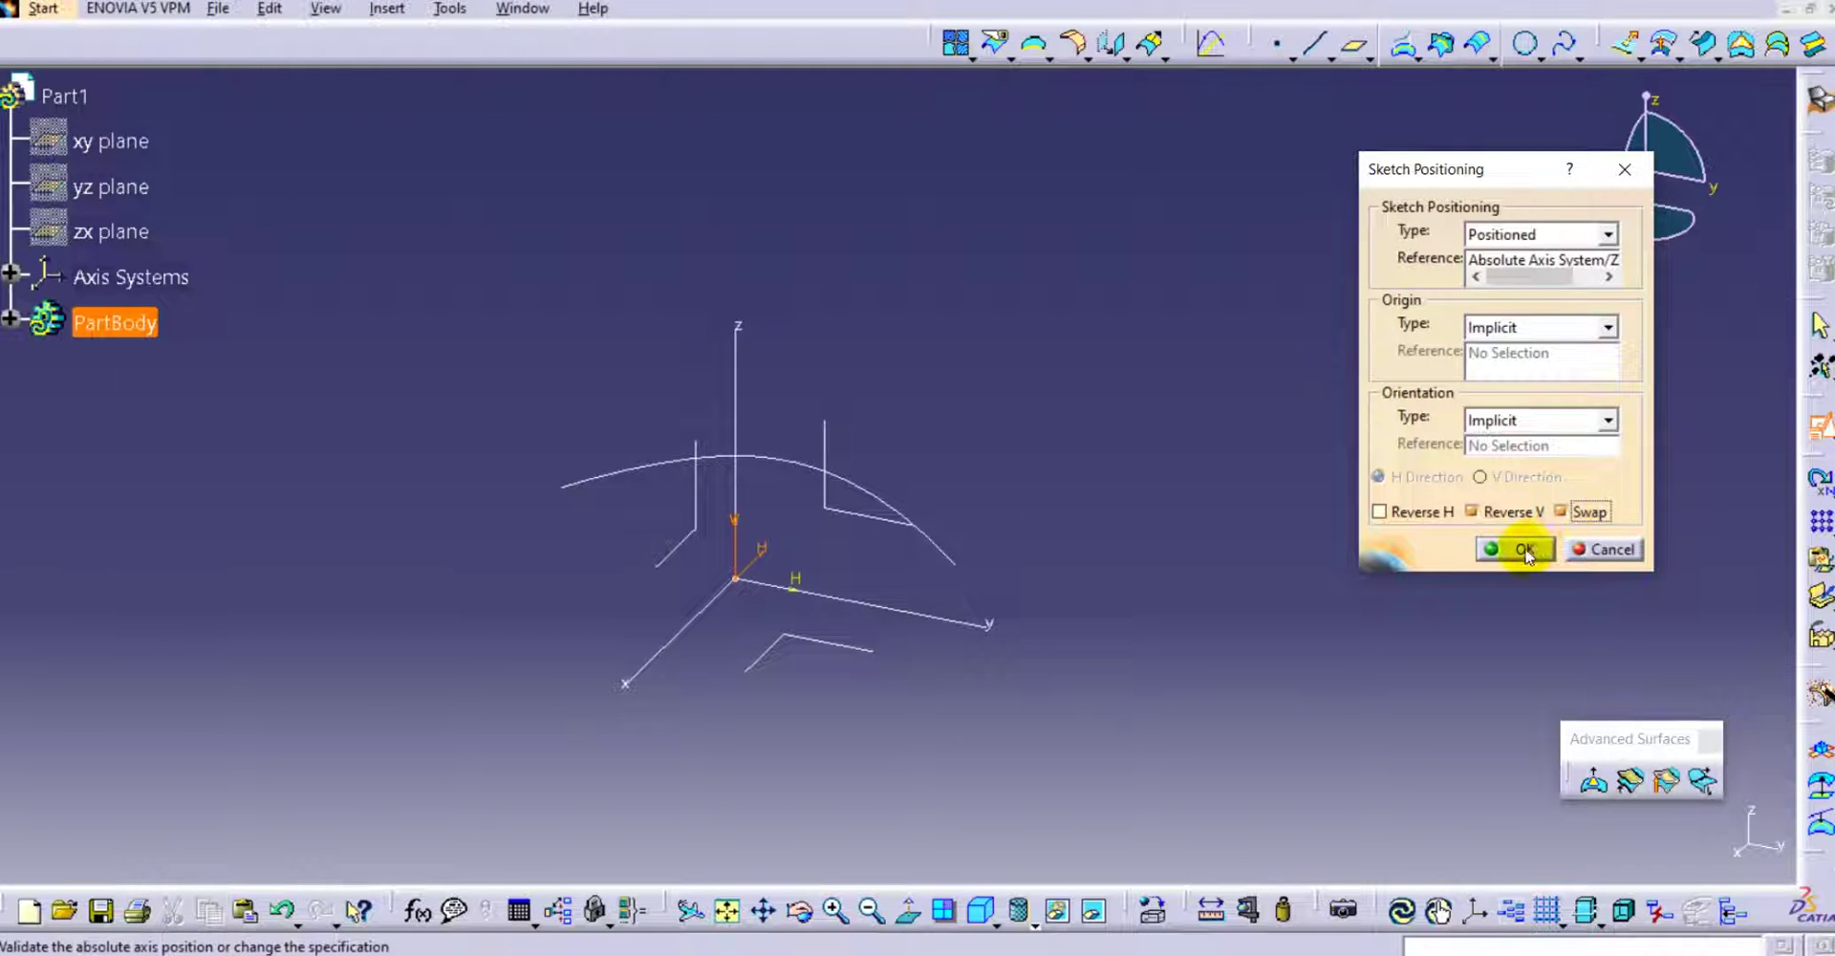
{"action": "left_click", "coordinate": [1517, 548]}
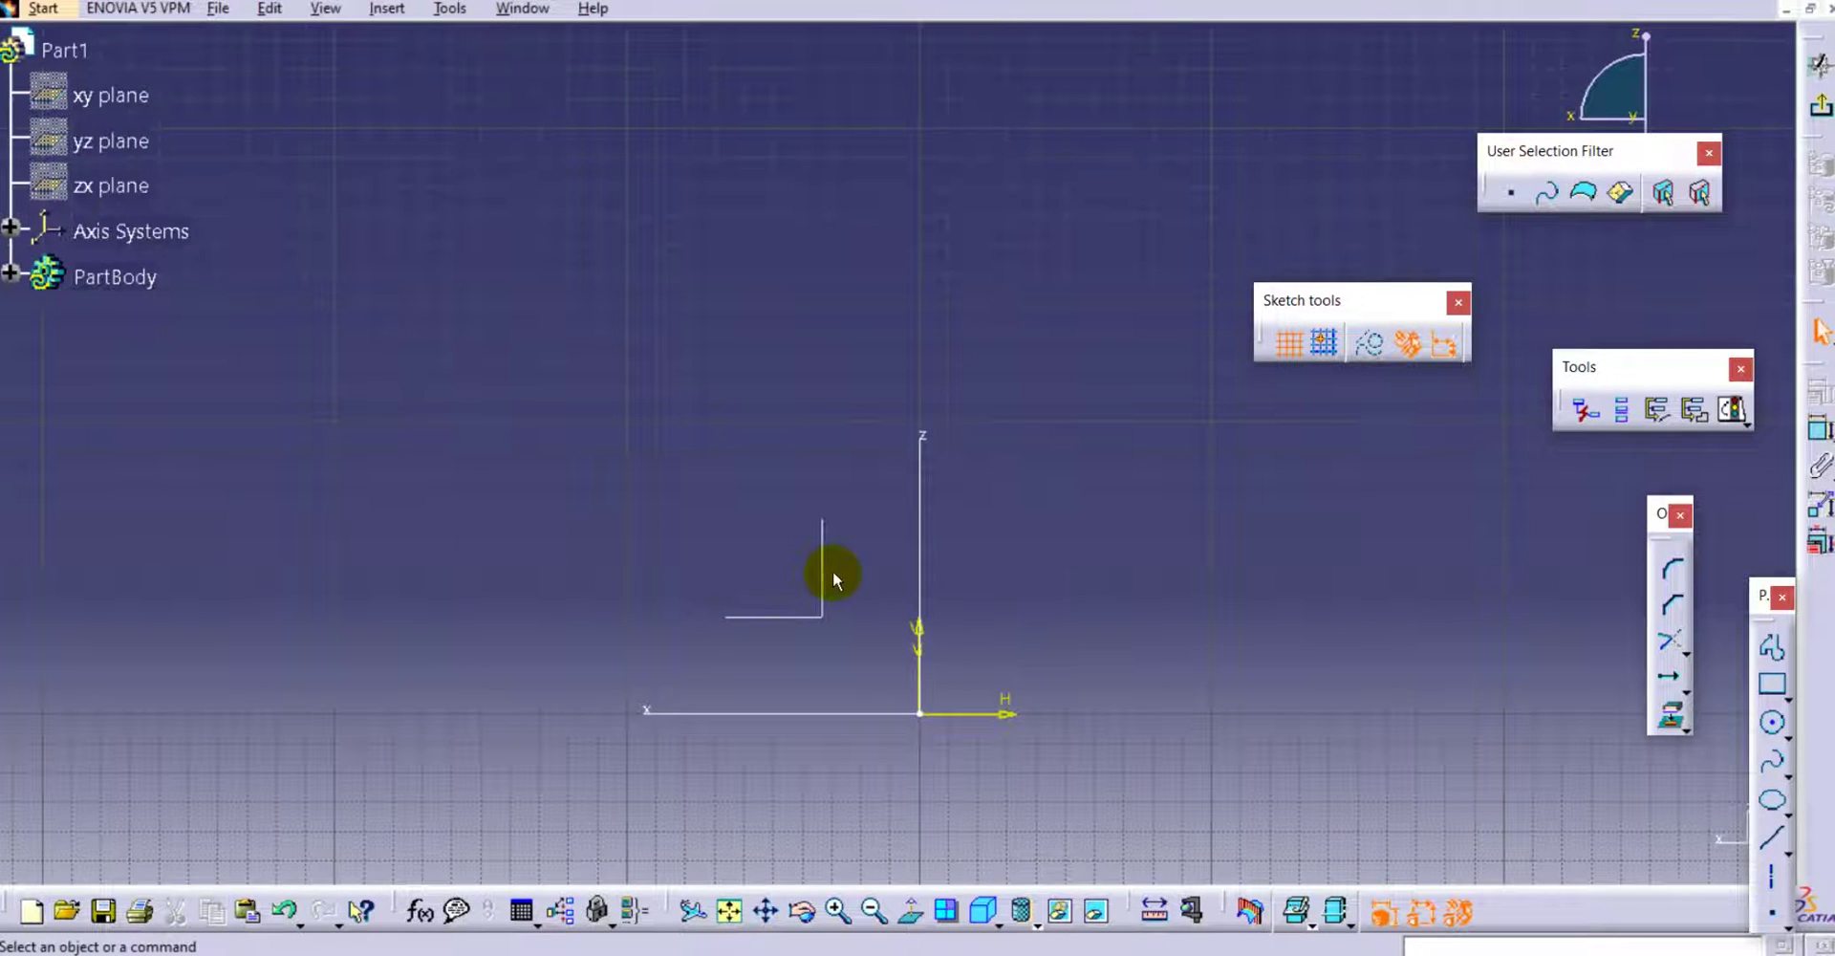
Project the first sketch's spline into the current sketch as a reference and restore the view normal to the sketch plane.
{"action": "mouse_move", "coordinate": [833, 573]}
{"action": "middle_mouse_down"}
{"action": "mouse_move", "coordinate": [880, 622]}
{"action": "mouse_move", "coordinate": [889, 602]}
{"action": "middle_mouse_up"}
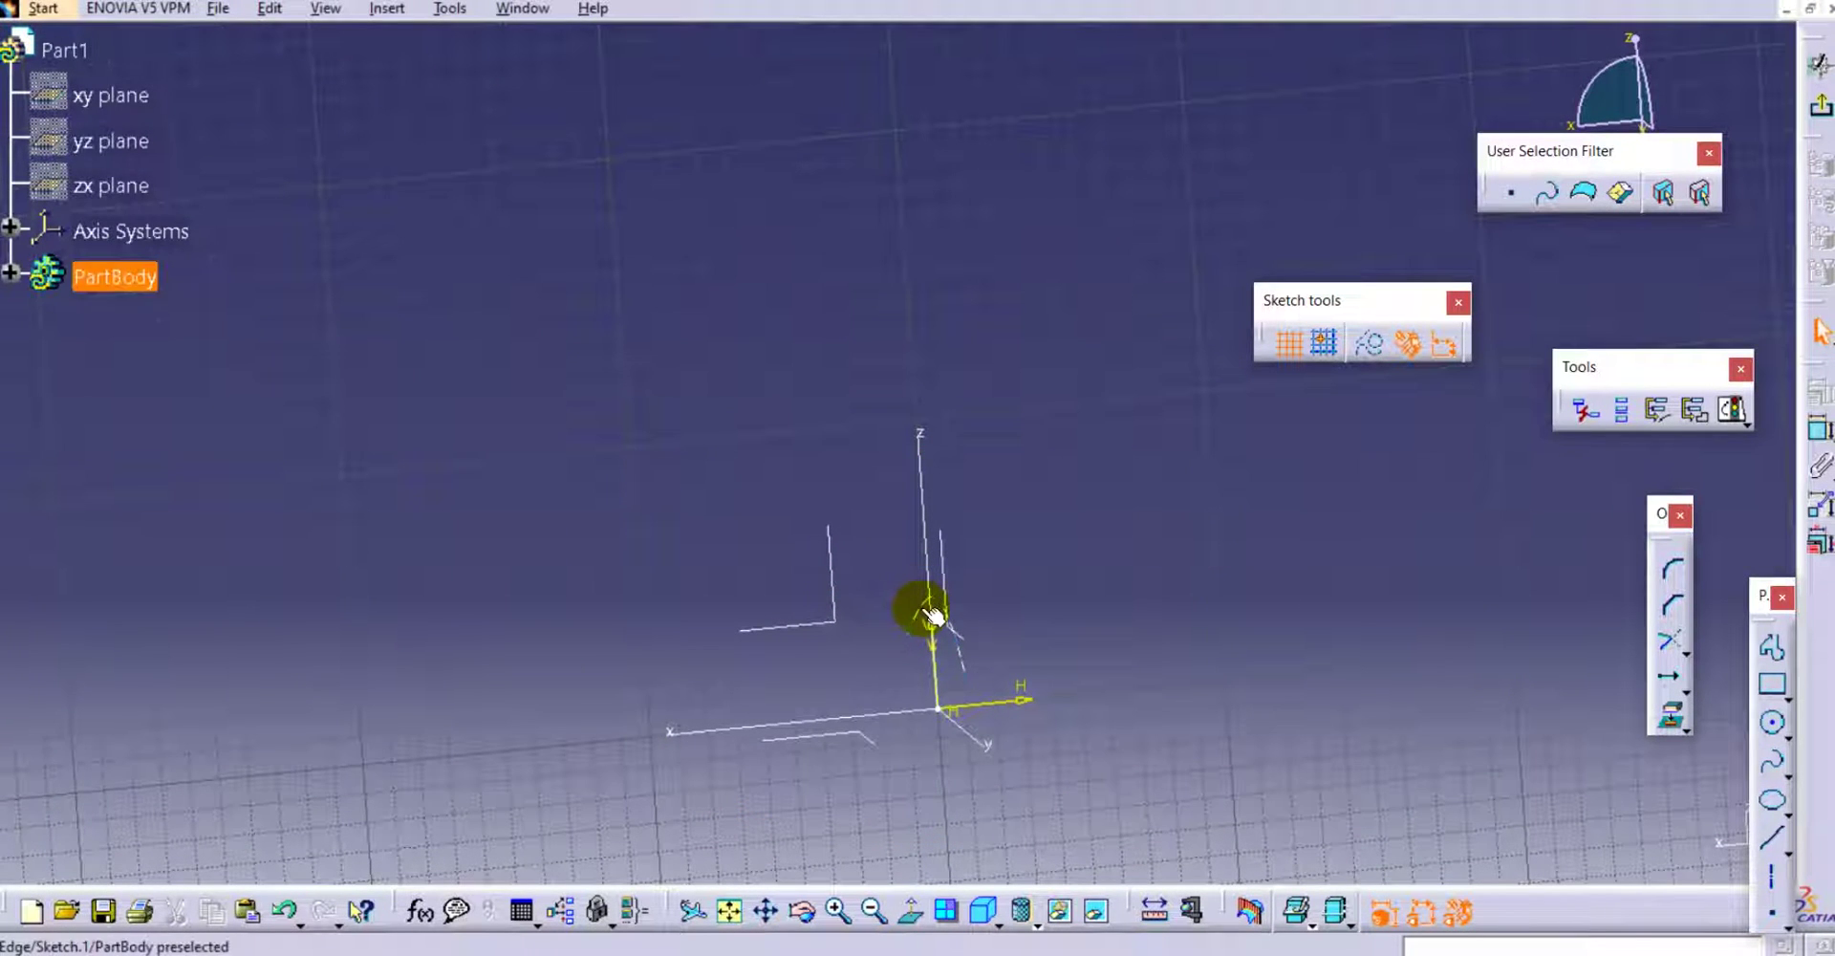
{"action": "left_click", "coordinate": [1670, 715]}
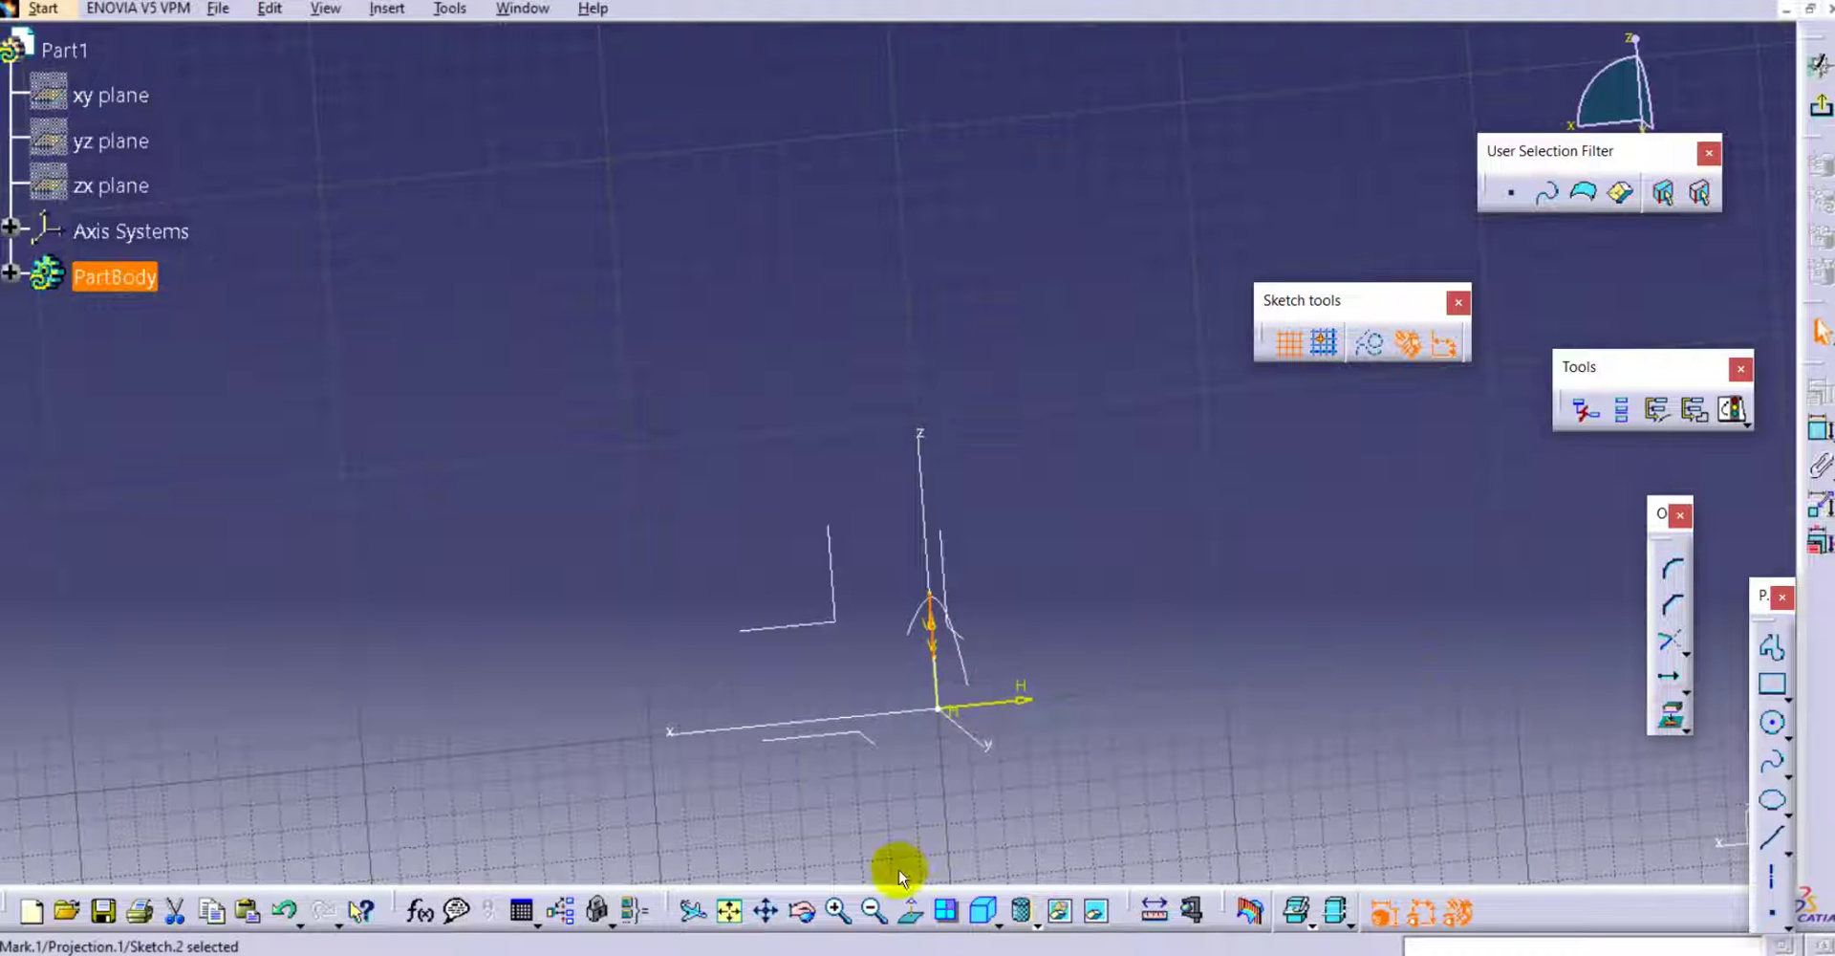
{"action": "left_click", "coordinate": [910, 908]}
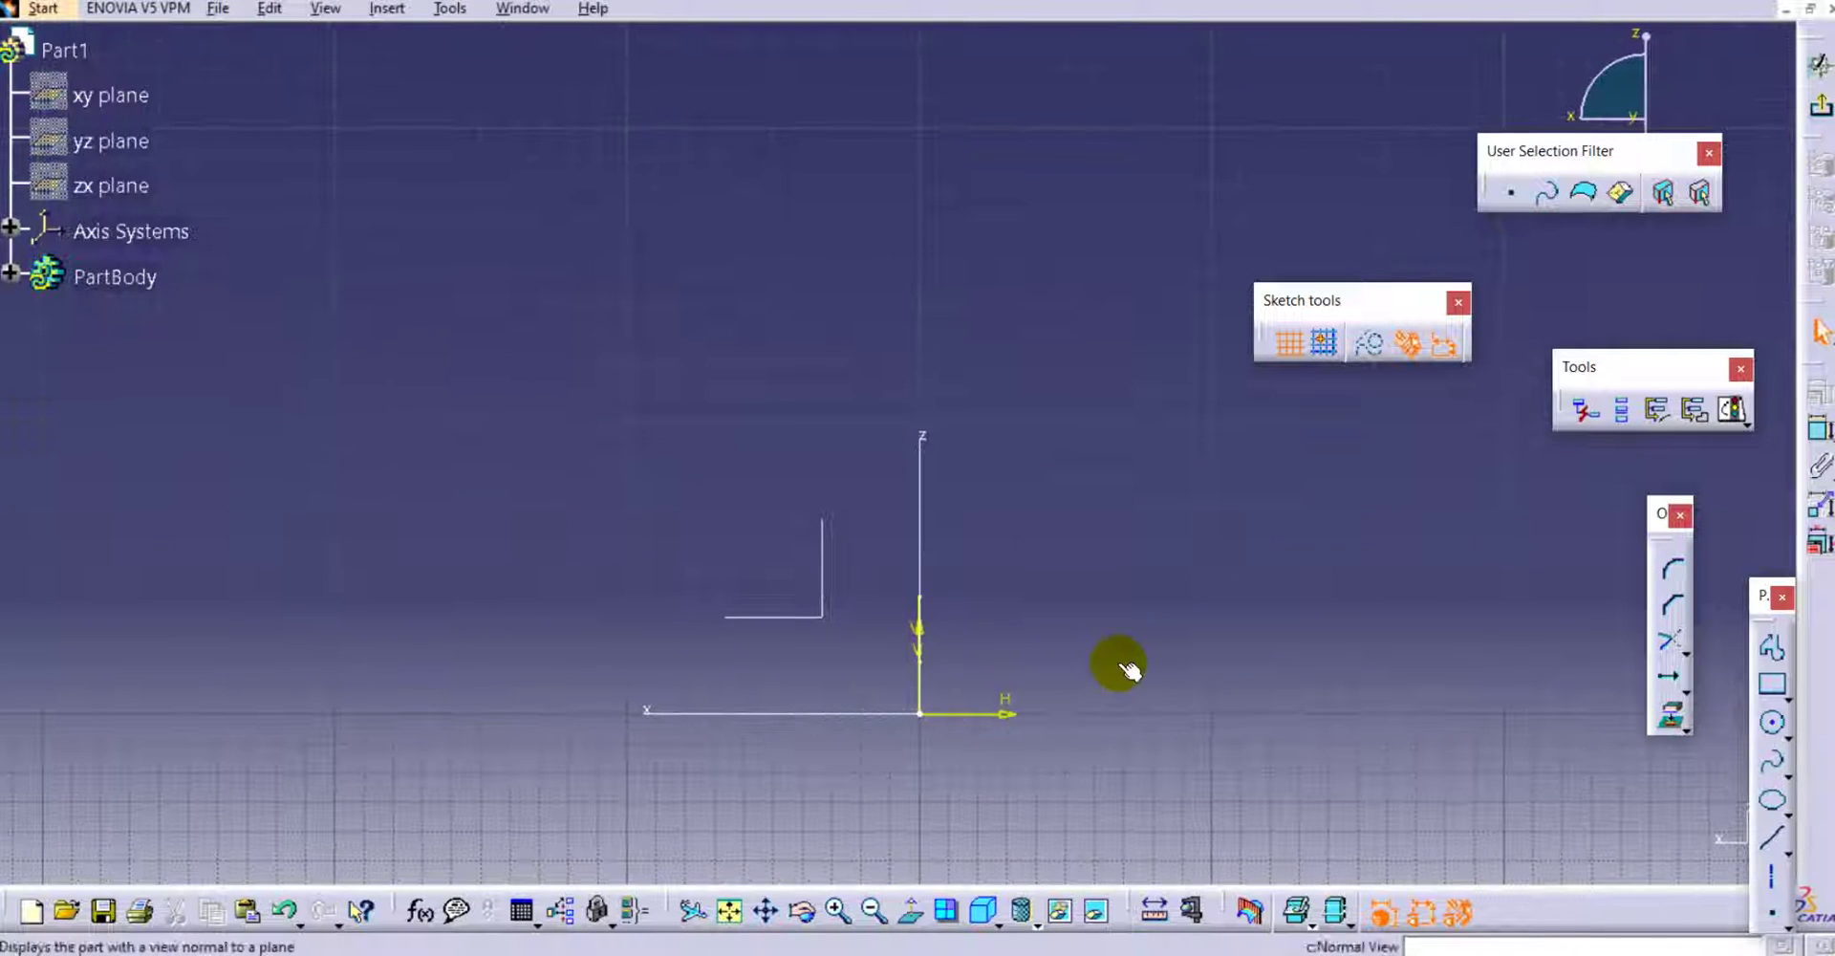
Sketch an arched four-point spline across the vertical axis, with its third point on the upper end of the projected curve.
{"action": "middle_click_drag", "start_coordinate": [1114, 635], "coordinate": [1047, 478]}
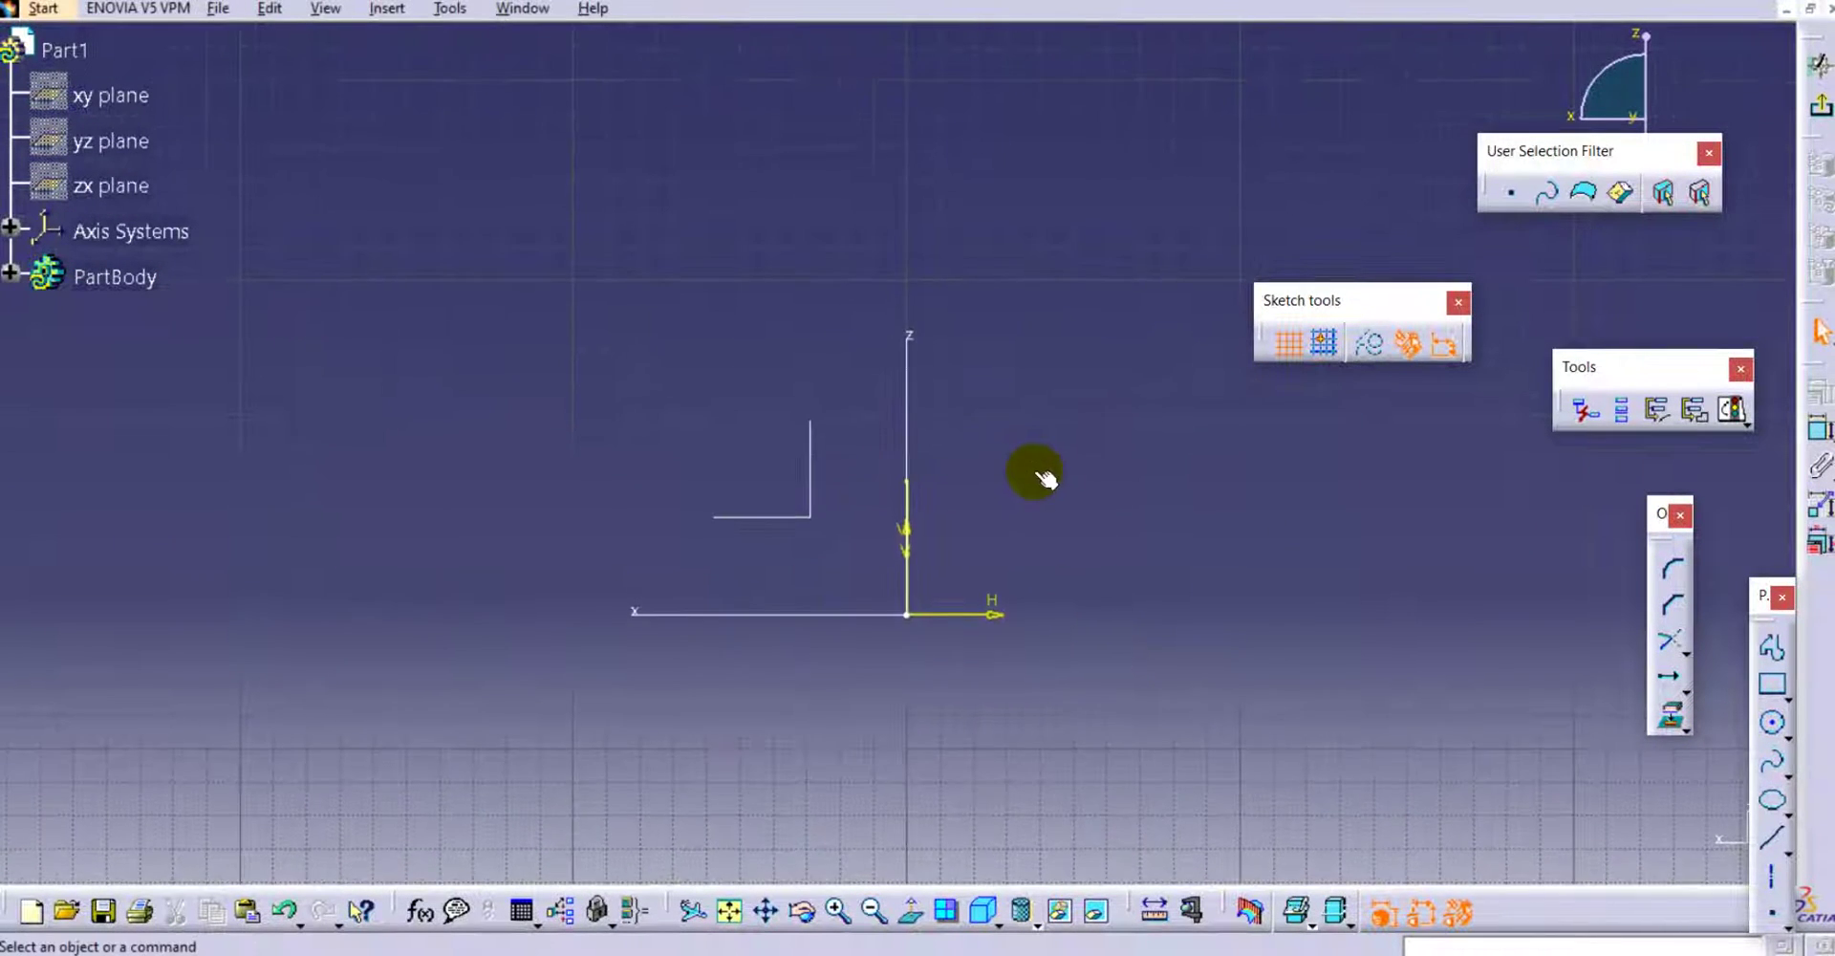
{"action": "left_click", "coordinate": [1771, 762]}
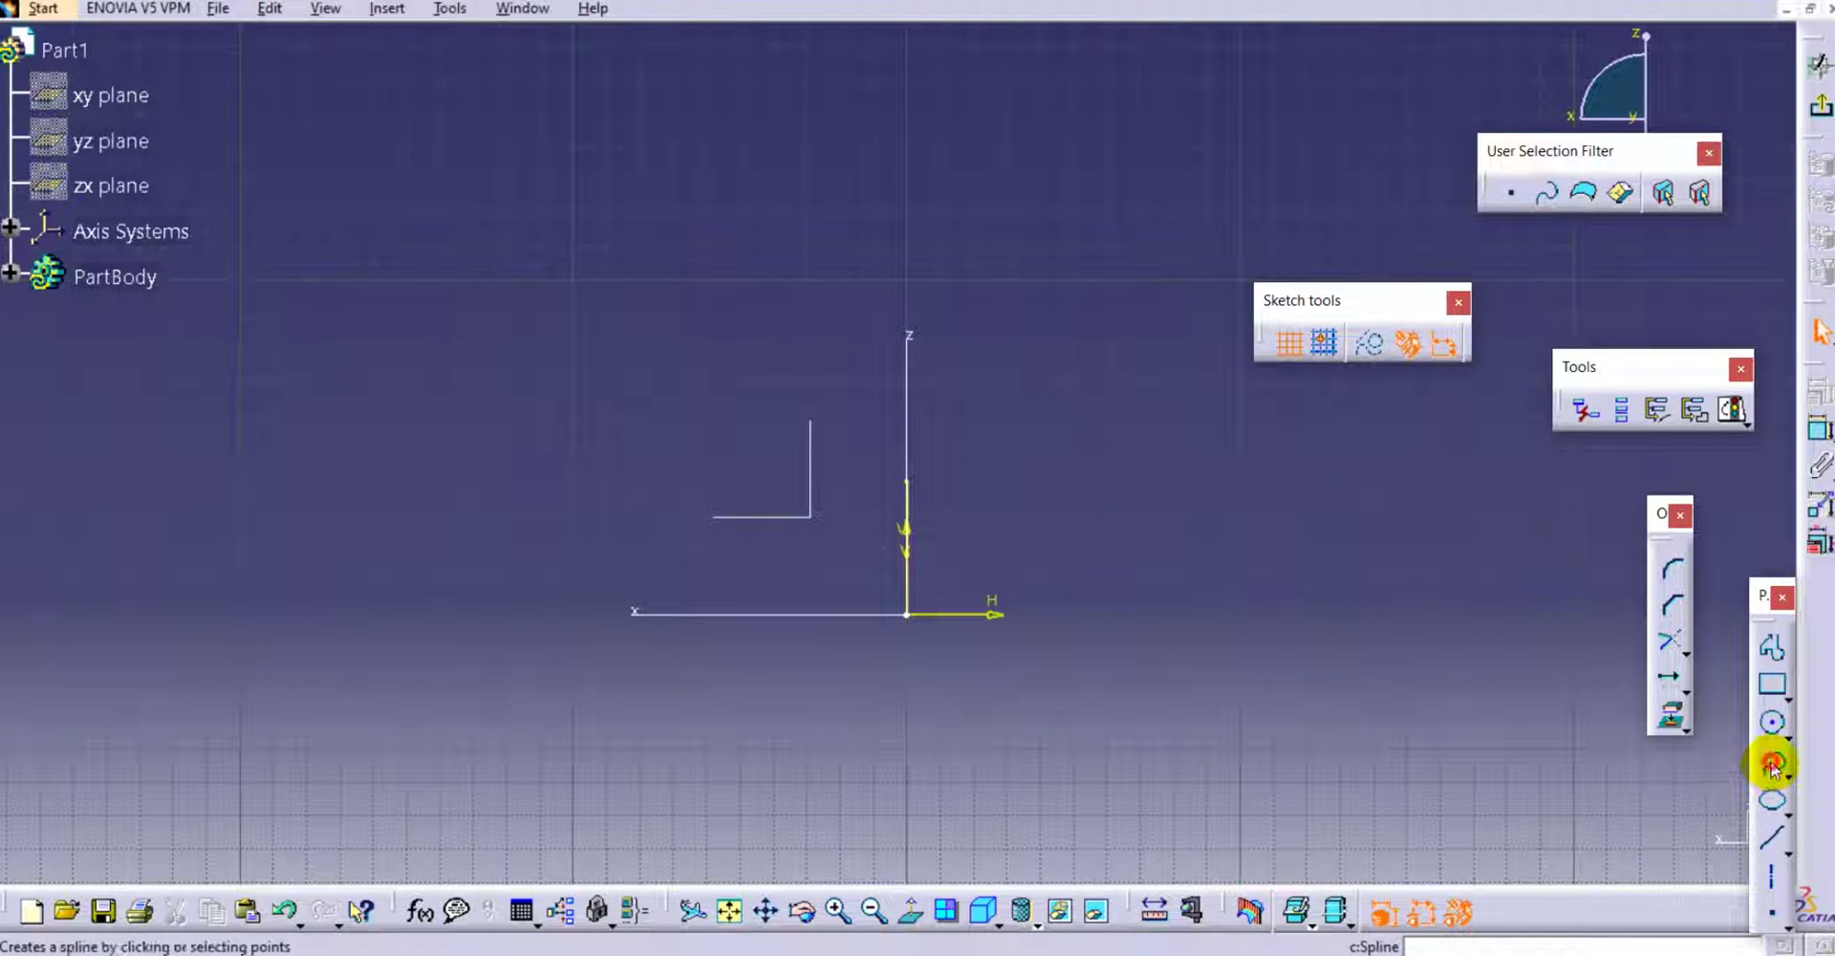
{"action": "left_click", "coordinate": [679, 563]}
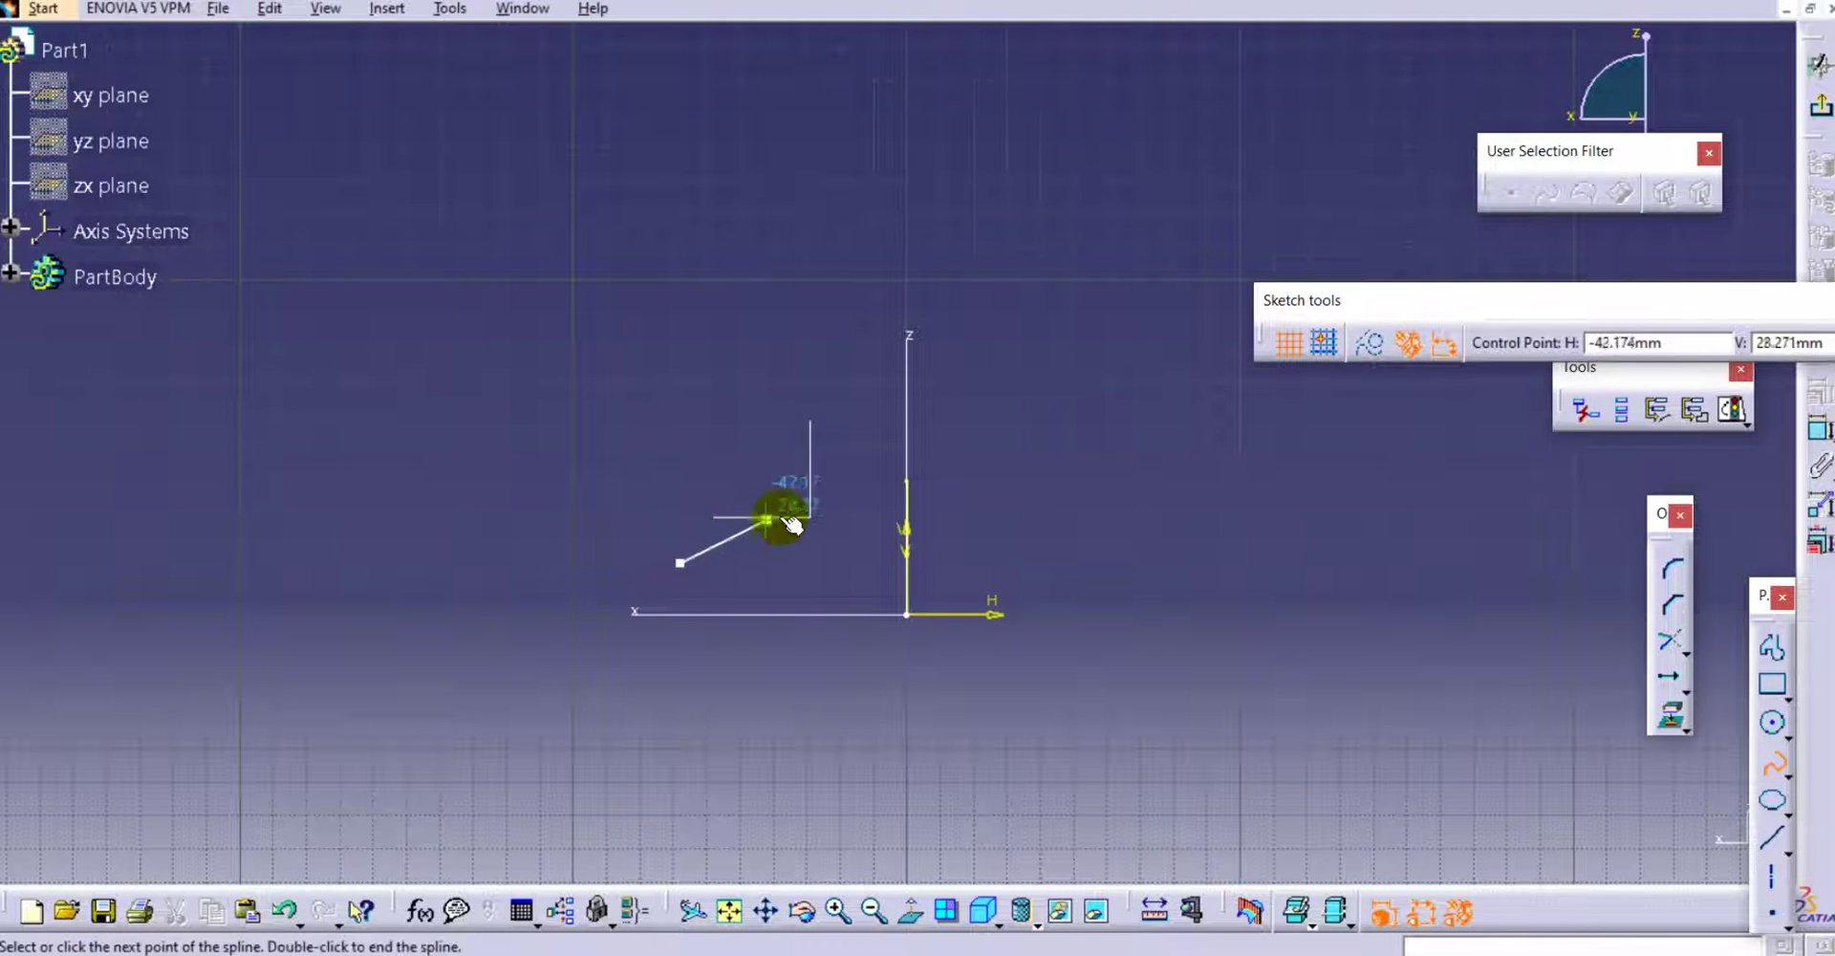
{"action": "left_click", "coordinate": [831, 492]}
{"action": "left_click", "coordinate": [908, 482]}
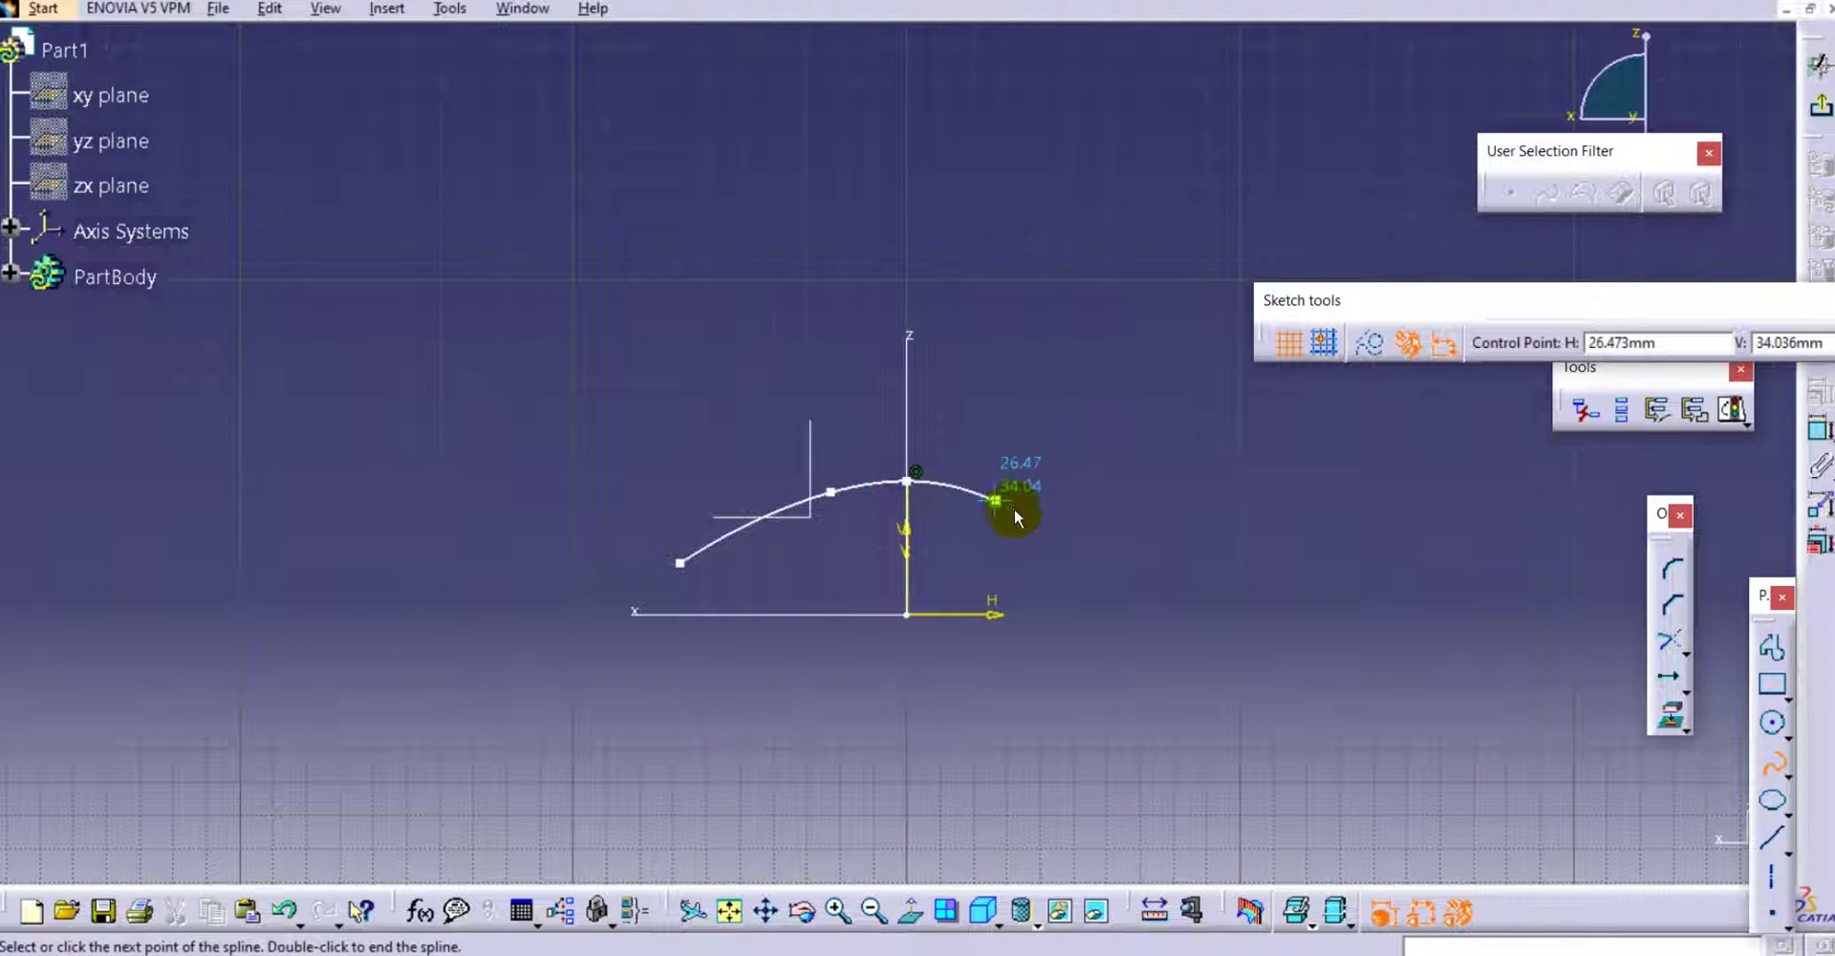
{"action": "double_click", "coordinate": [1112, 557]}
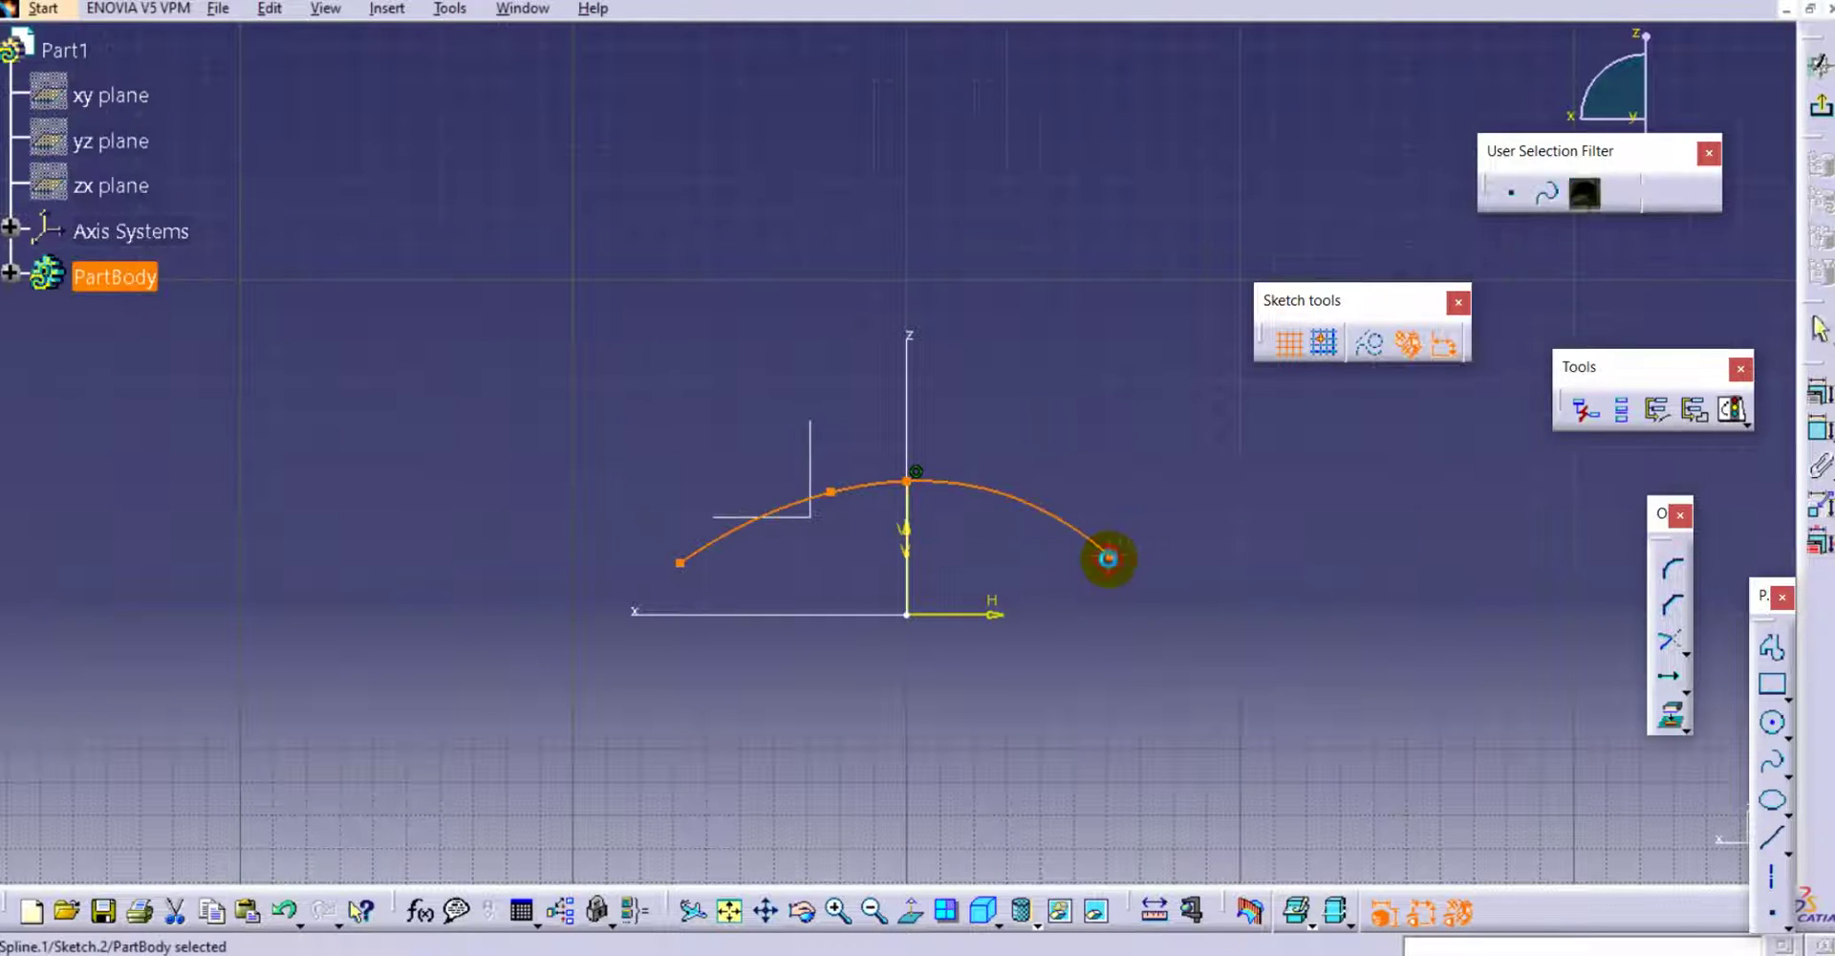
Convert the projected curve to a construction element and finish the second sketch.
{"action": "left_click", "coordinate": [928, 511]}
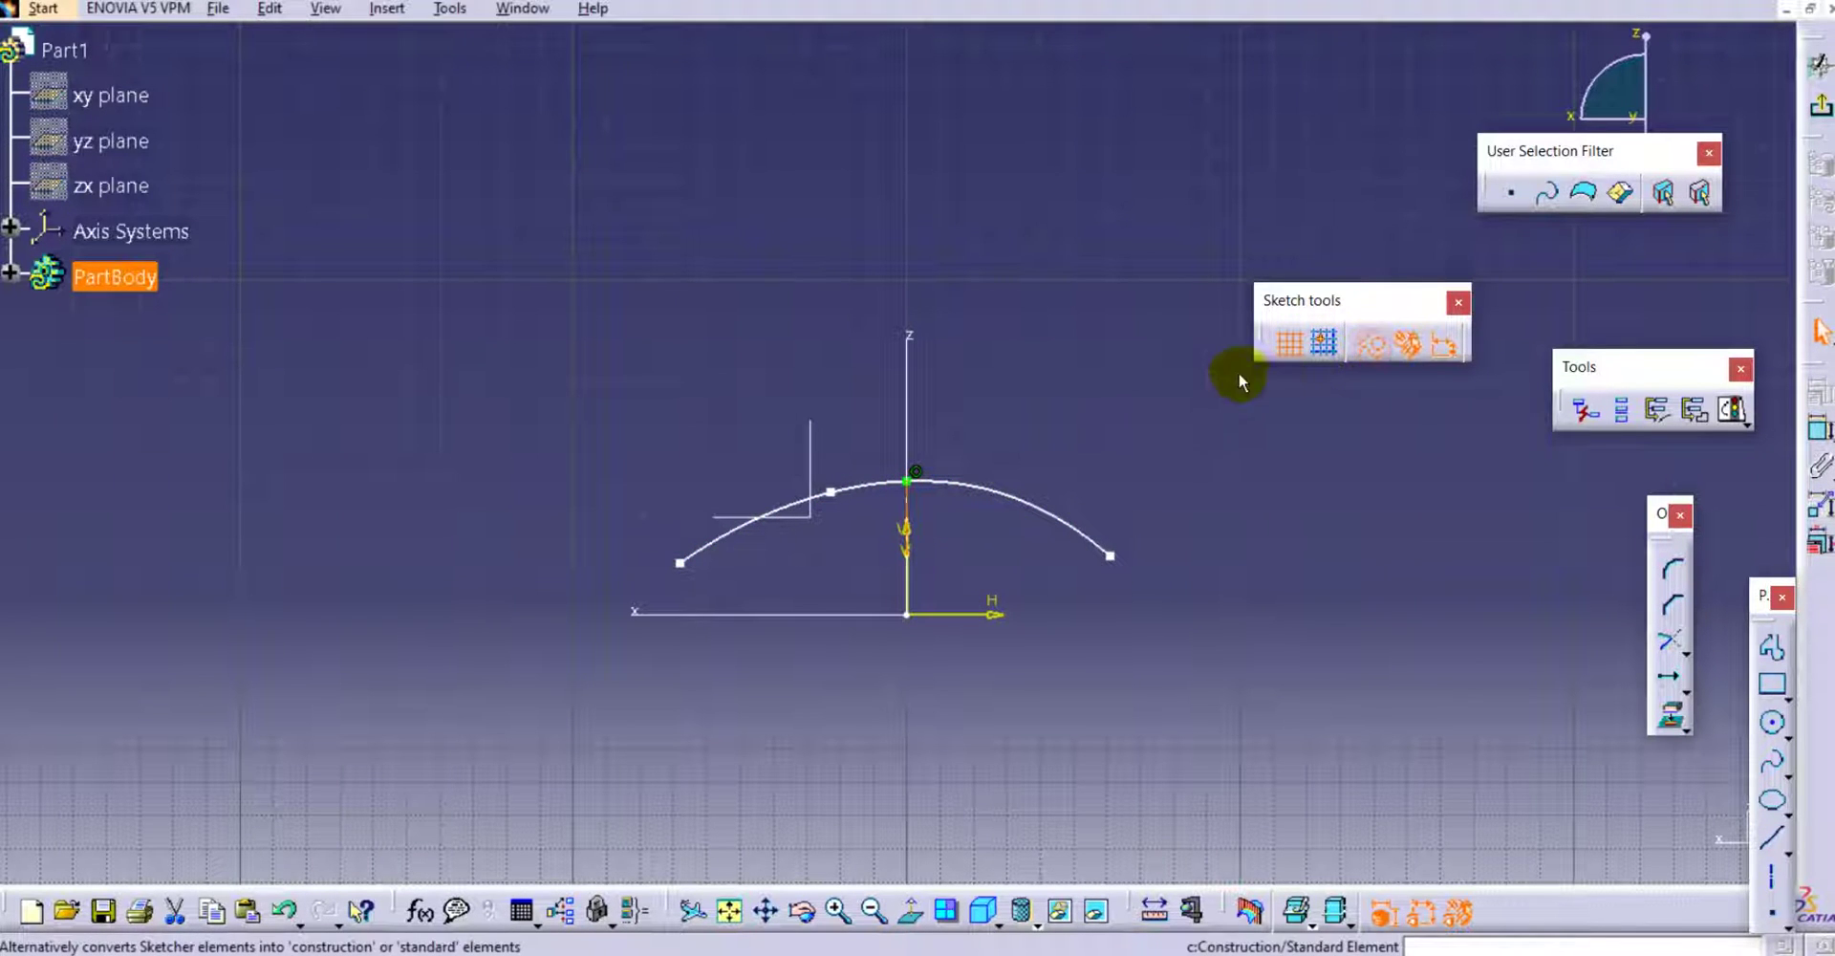
{"action": "left_click", "coordinate": [1135, 344]}
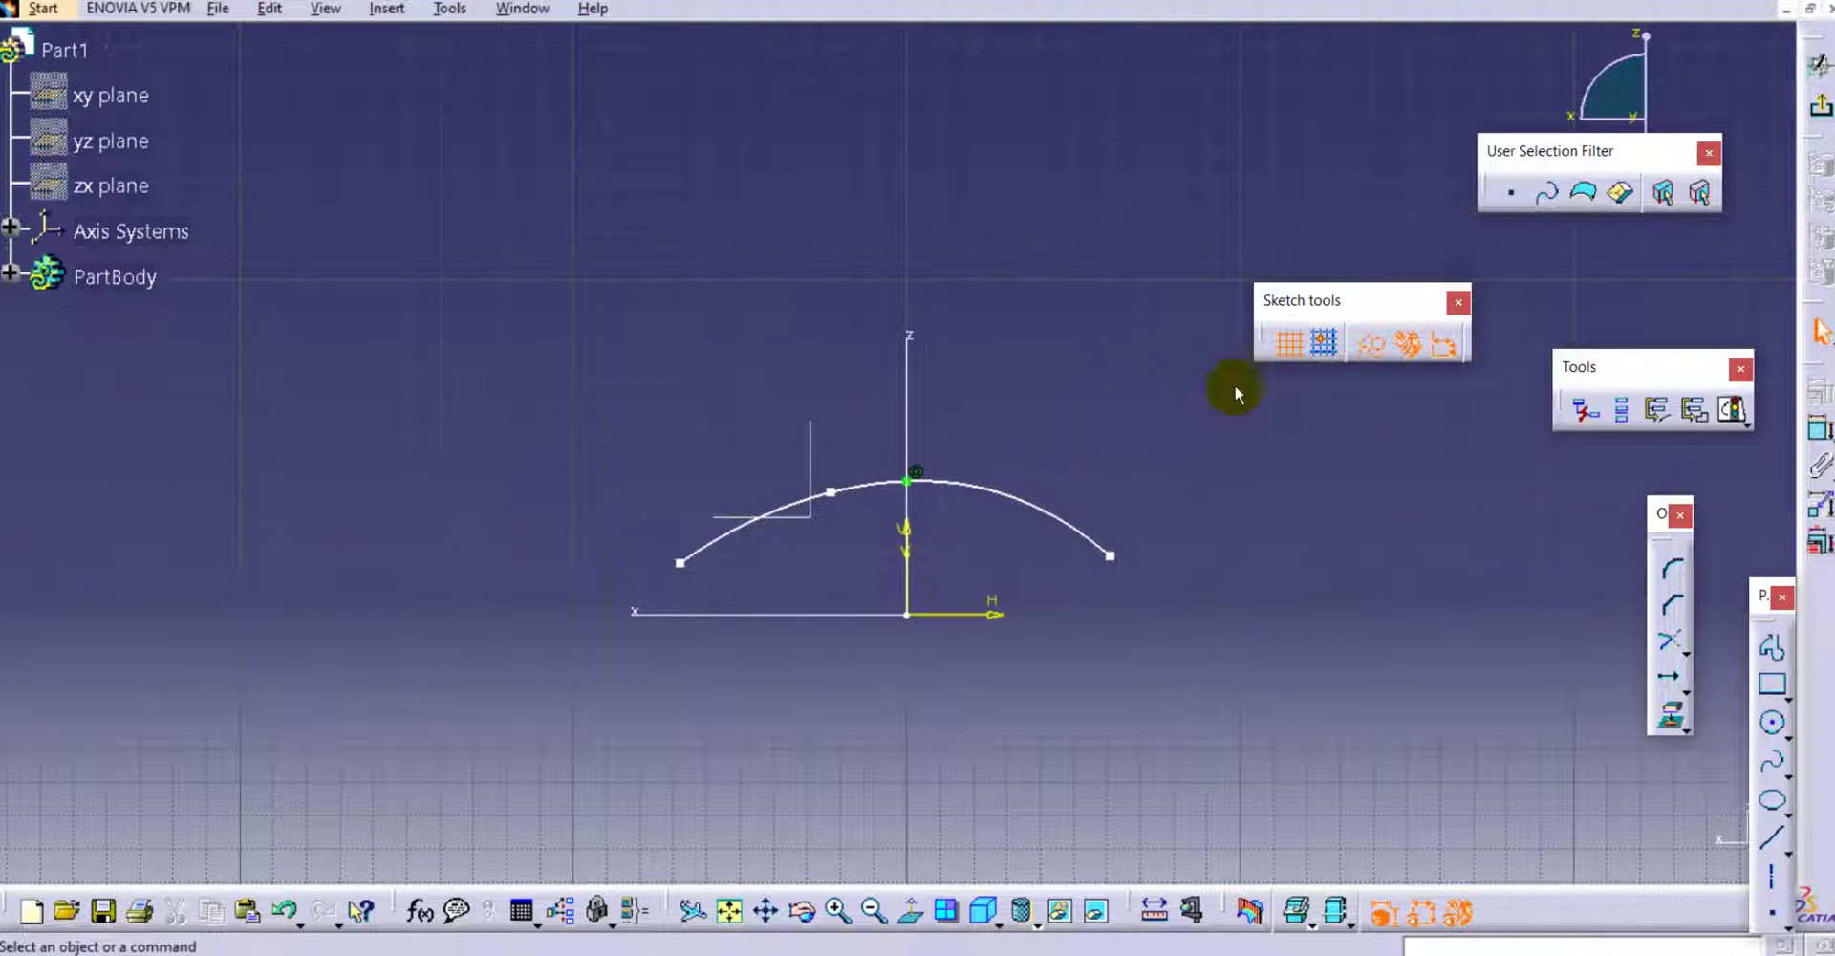
{"action": "left_click", "coordinate": [1822, 115]}
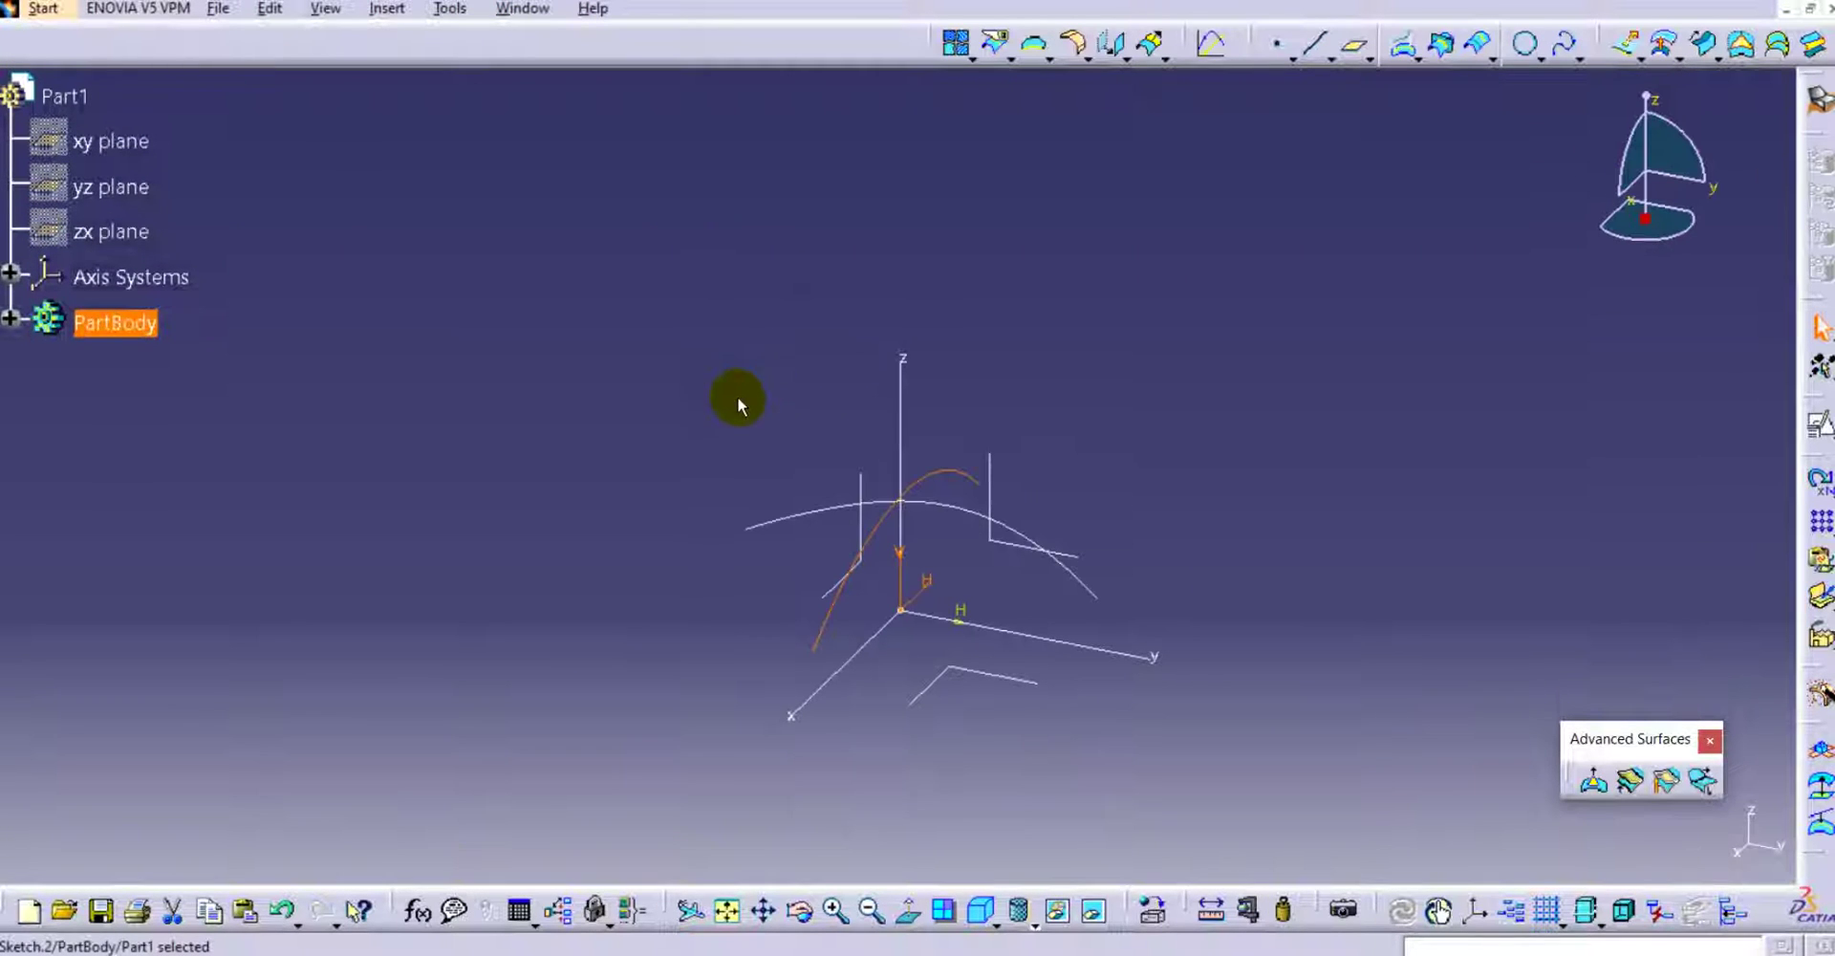
{"action": "left_click", "coordinate": [731, 387]}
{"action": "middle_click_drag", "start_coordinate": [755, 503], "coordinate": [778, 403]}
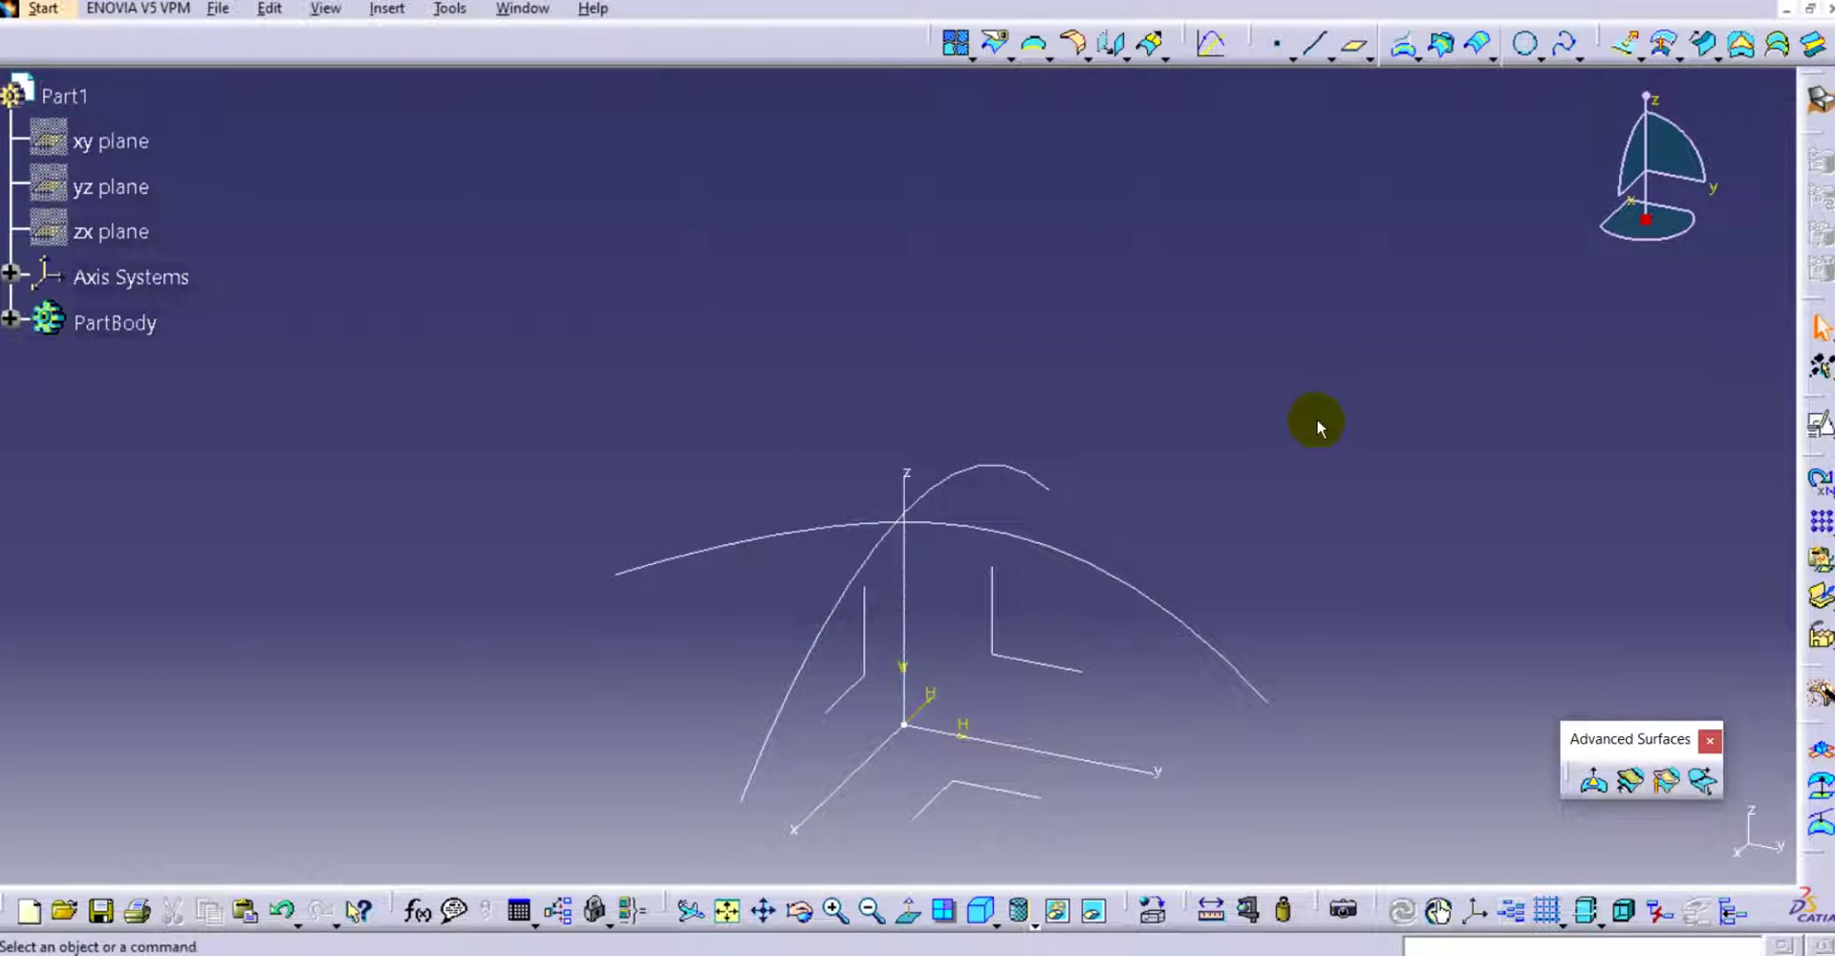
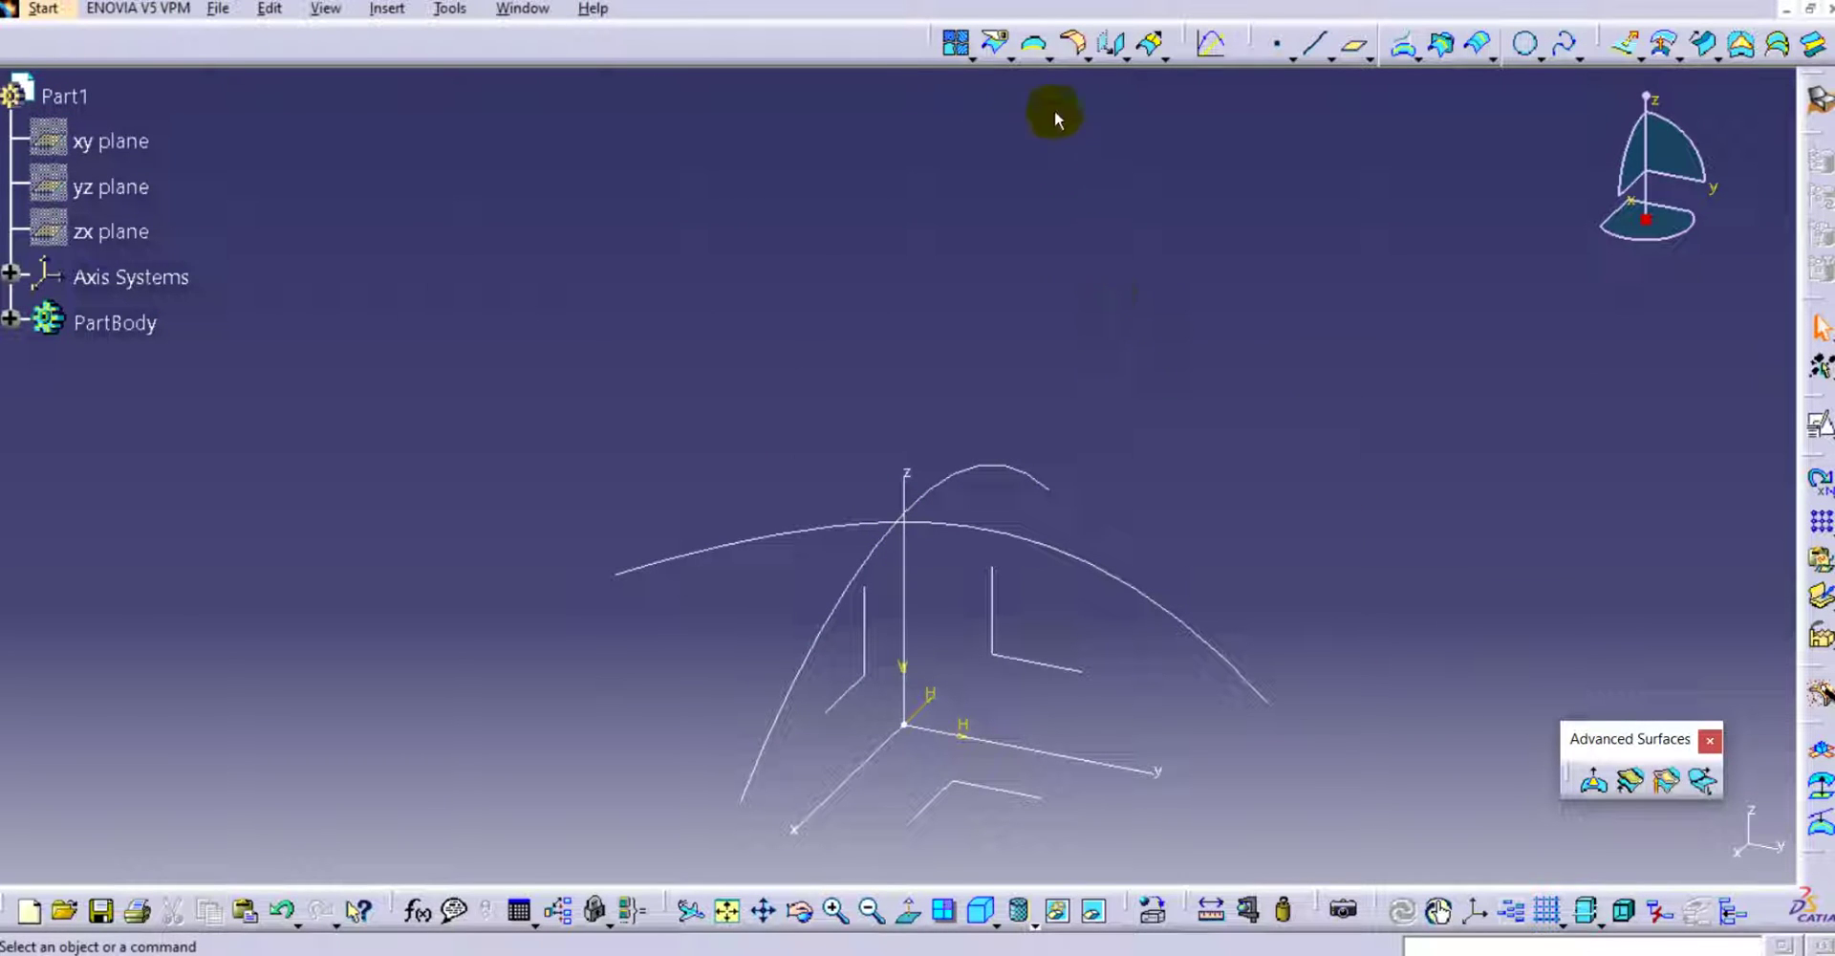
Create an explicit swept surface with reference surface, using Sketch.1 as the profile and Sketch.2 as the guide curve.
{"action": "left_click", "coordinate": [1707, 45]}
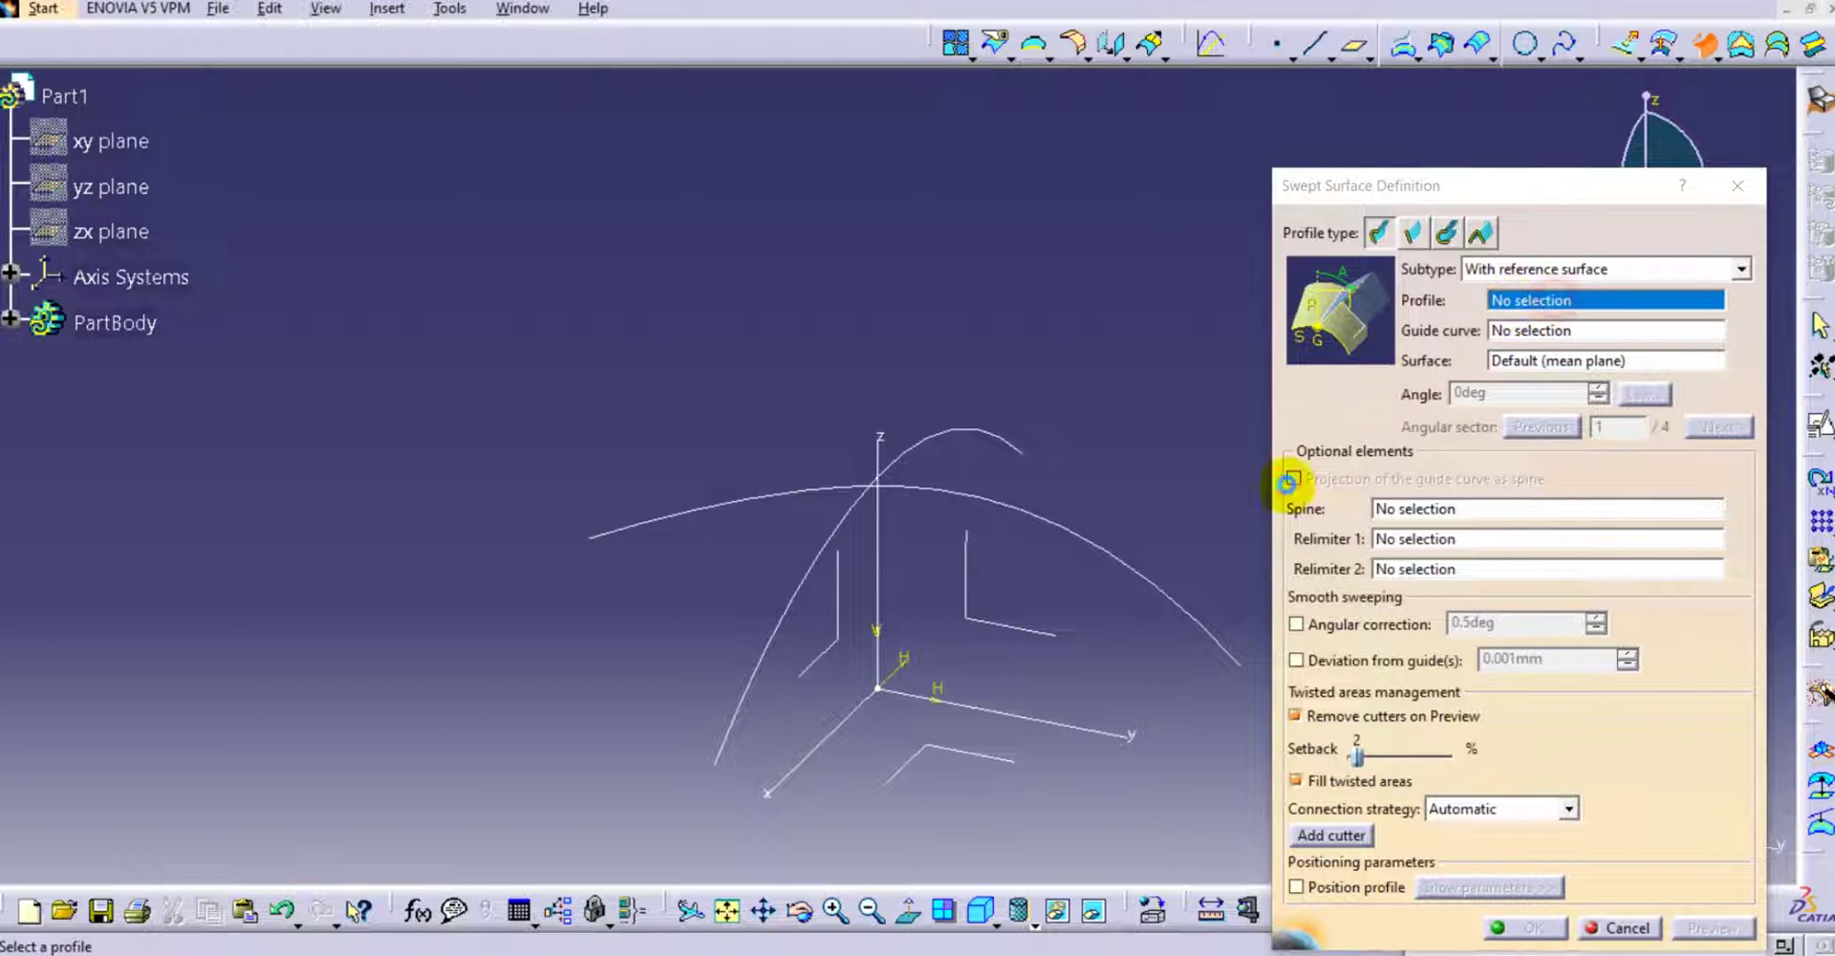
{"action": "left_click", "coordinate": [1073, 537]}
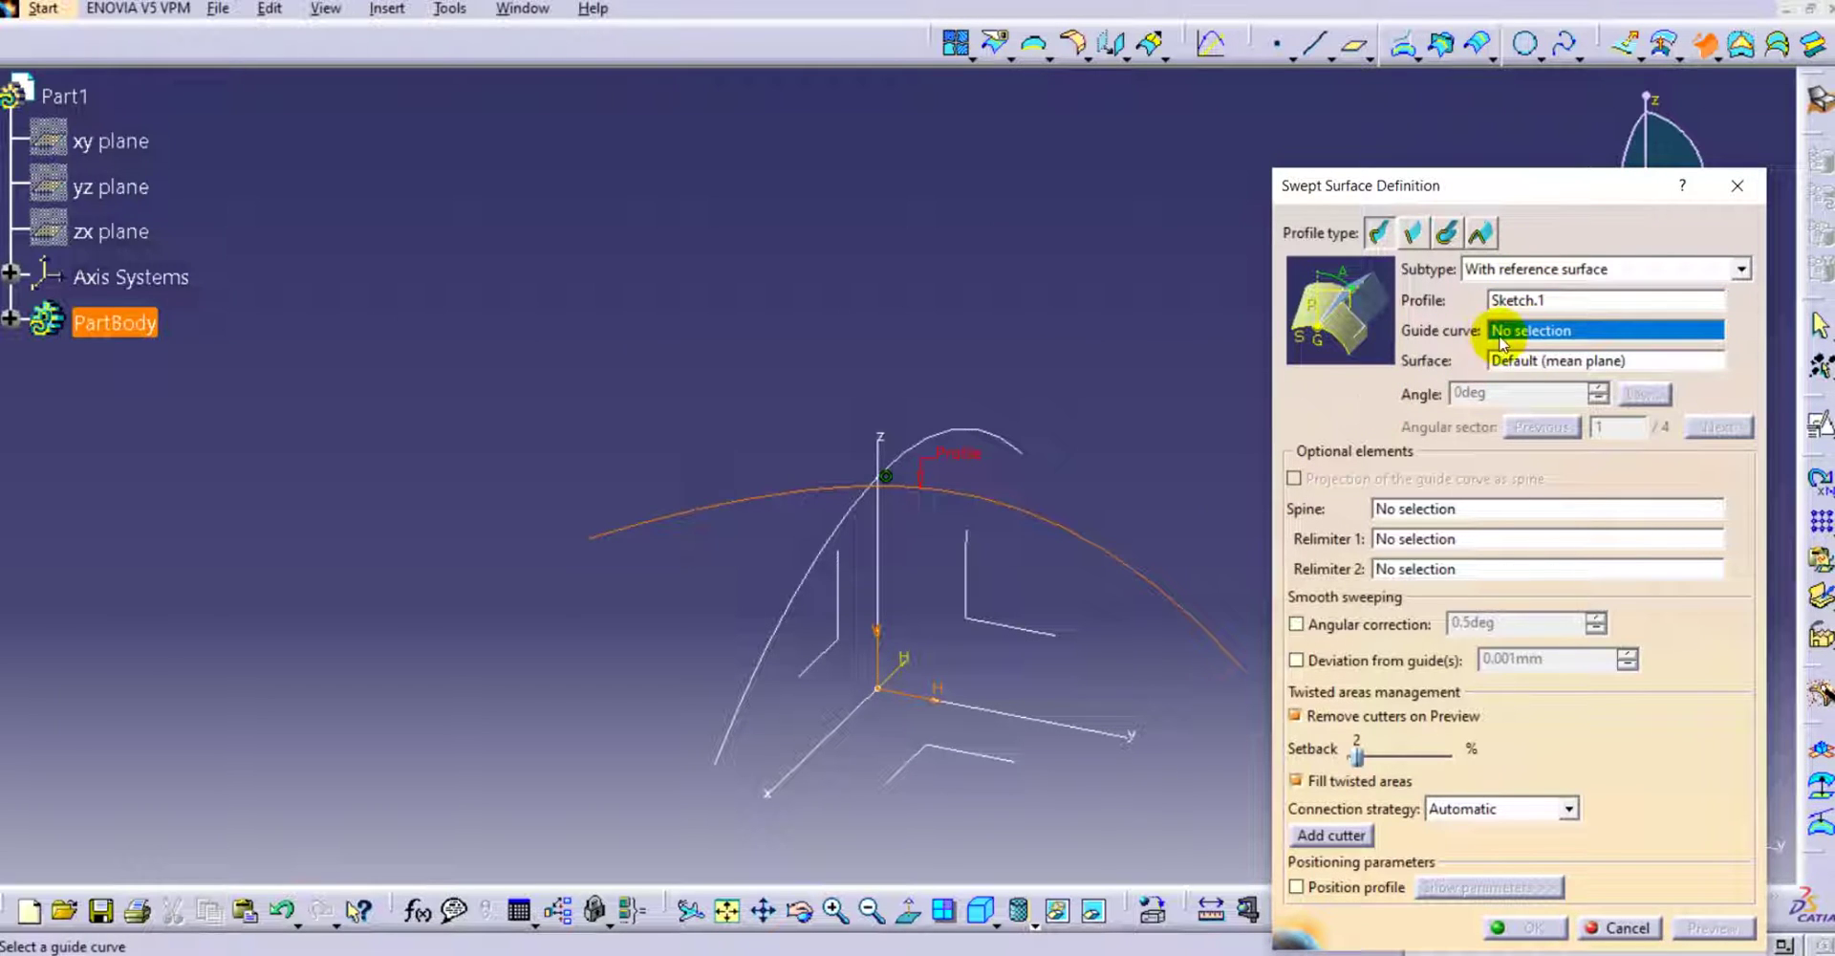
{"action": "left_click", "coordinate": [956, 438]}
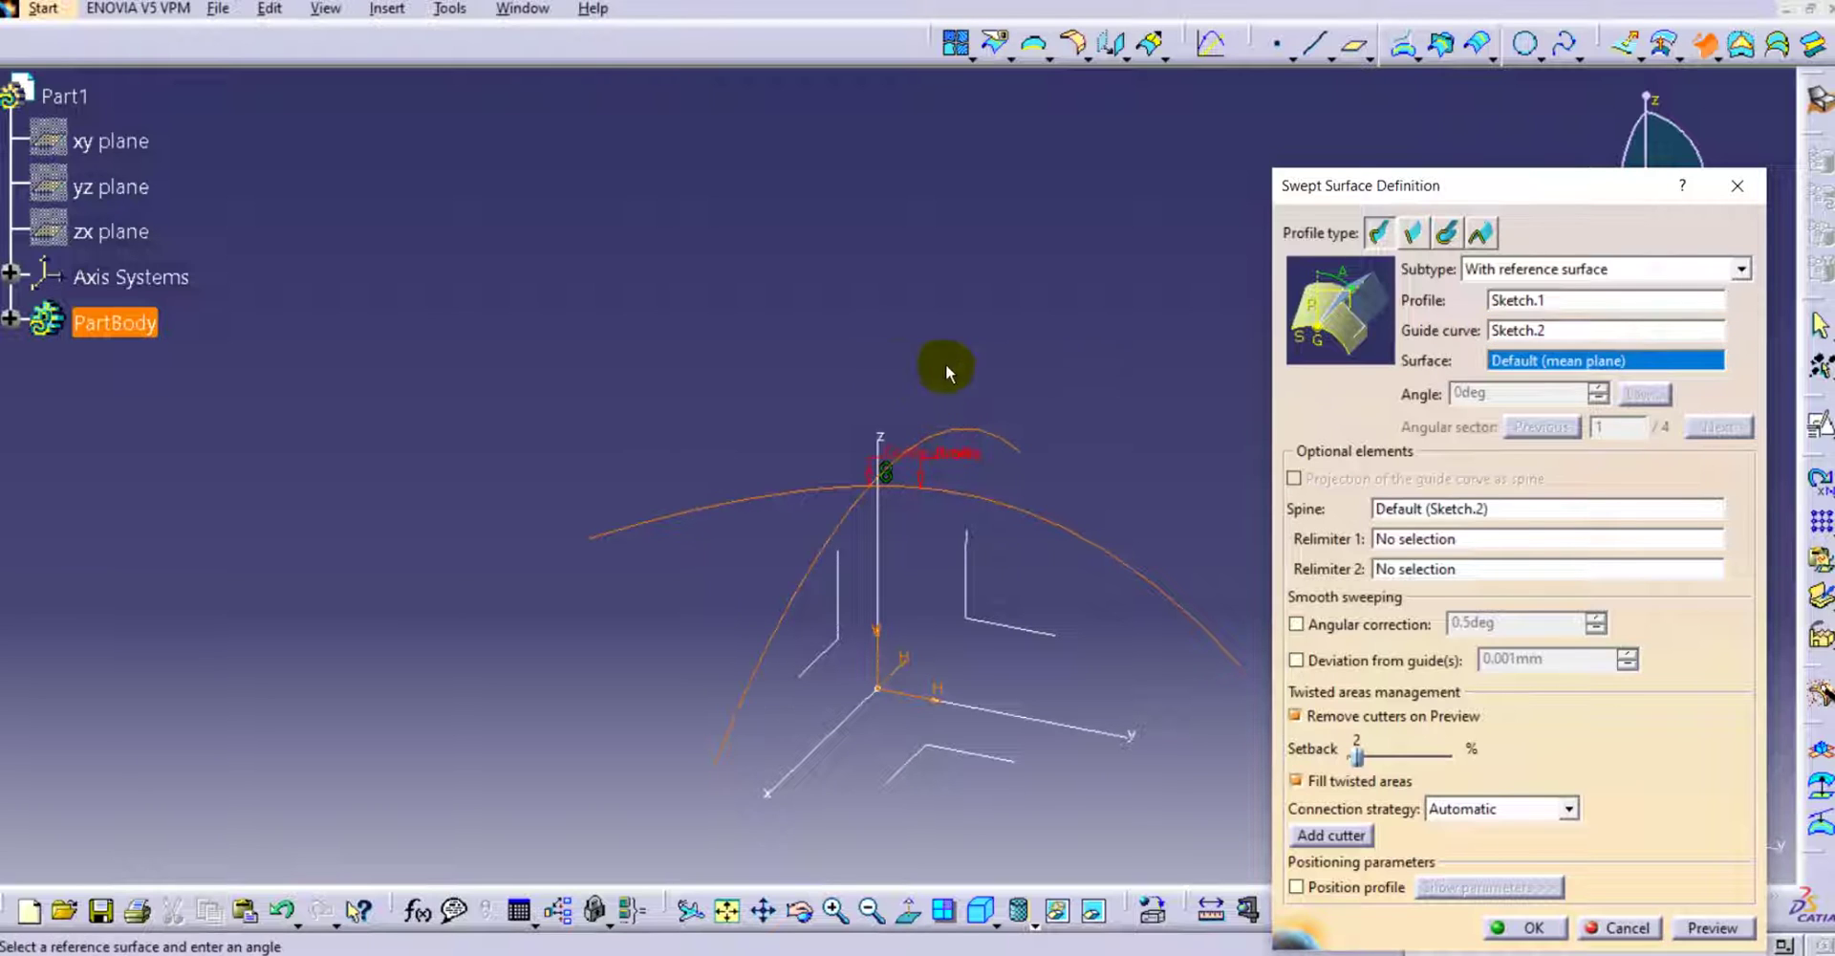
{"action": "left_click", "coordinate": [1696, 923]}
{"action": "left_click", "coordinate": [1527, 926]}
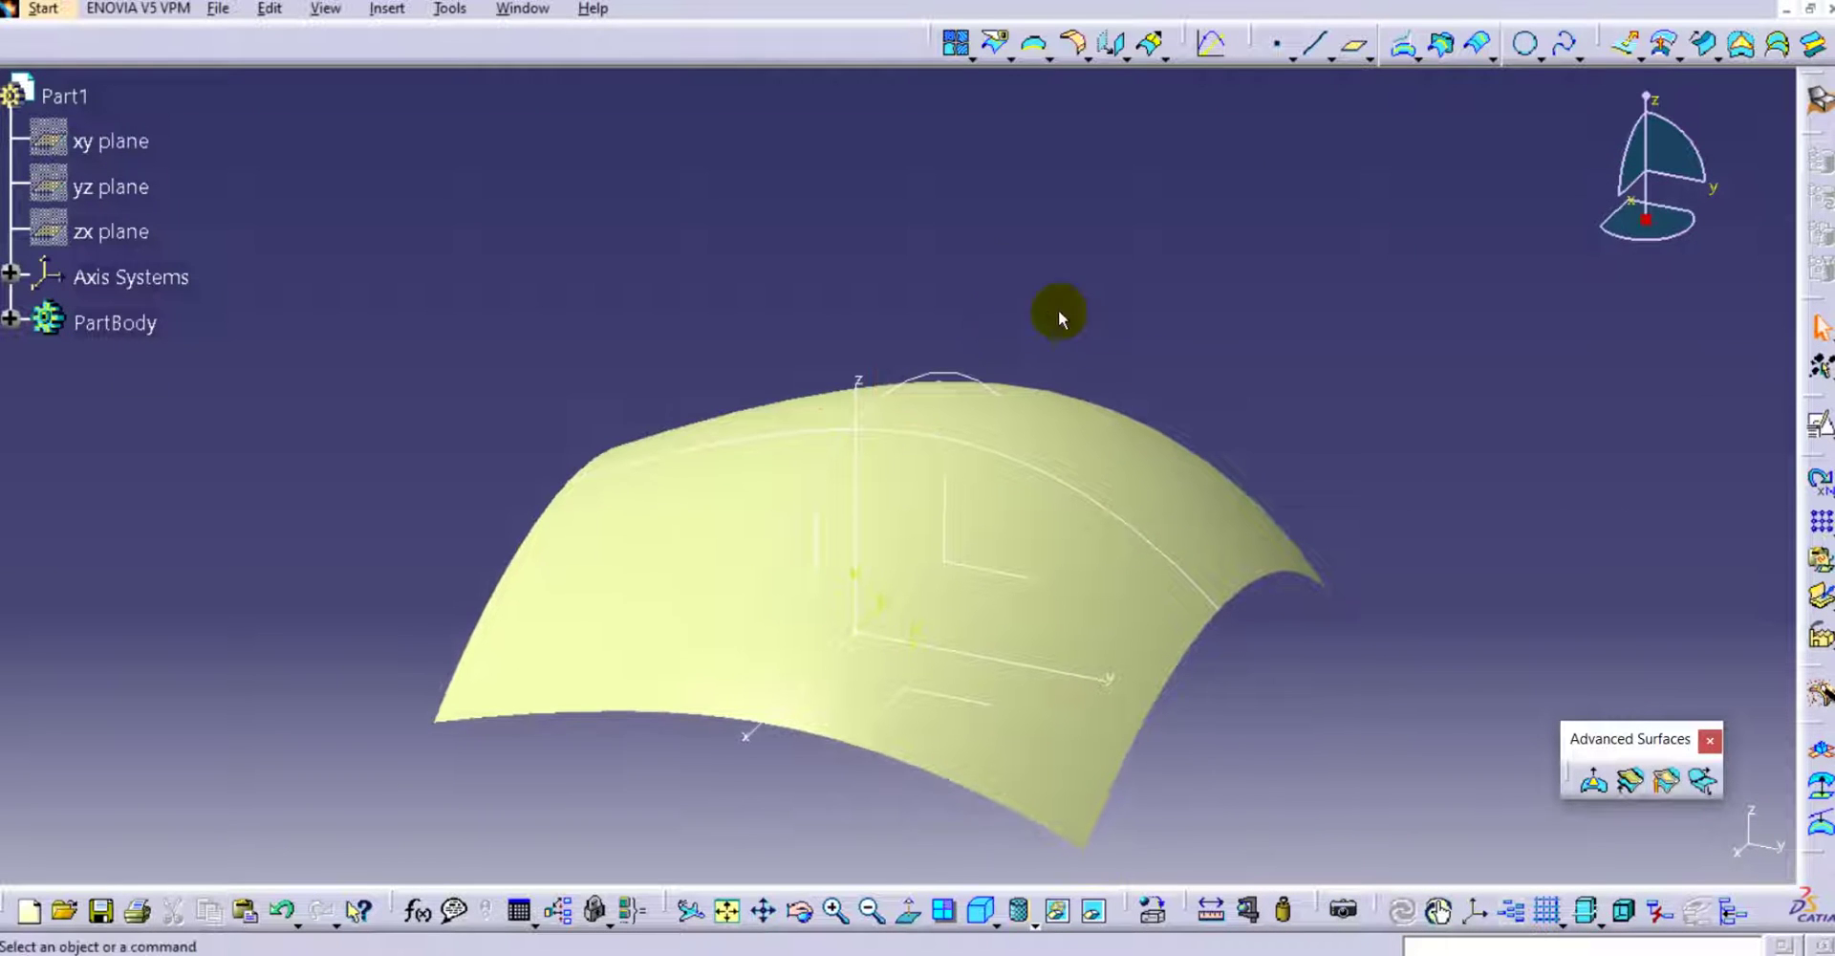
Create a plane offset 100 mm from the ZX plane in the reversed direction, outside the swept surface.
{"action": "middle_click_drag", "start_coordinate": [778, 410], "coordinate": [726, 444]}
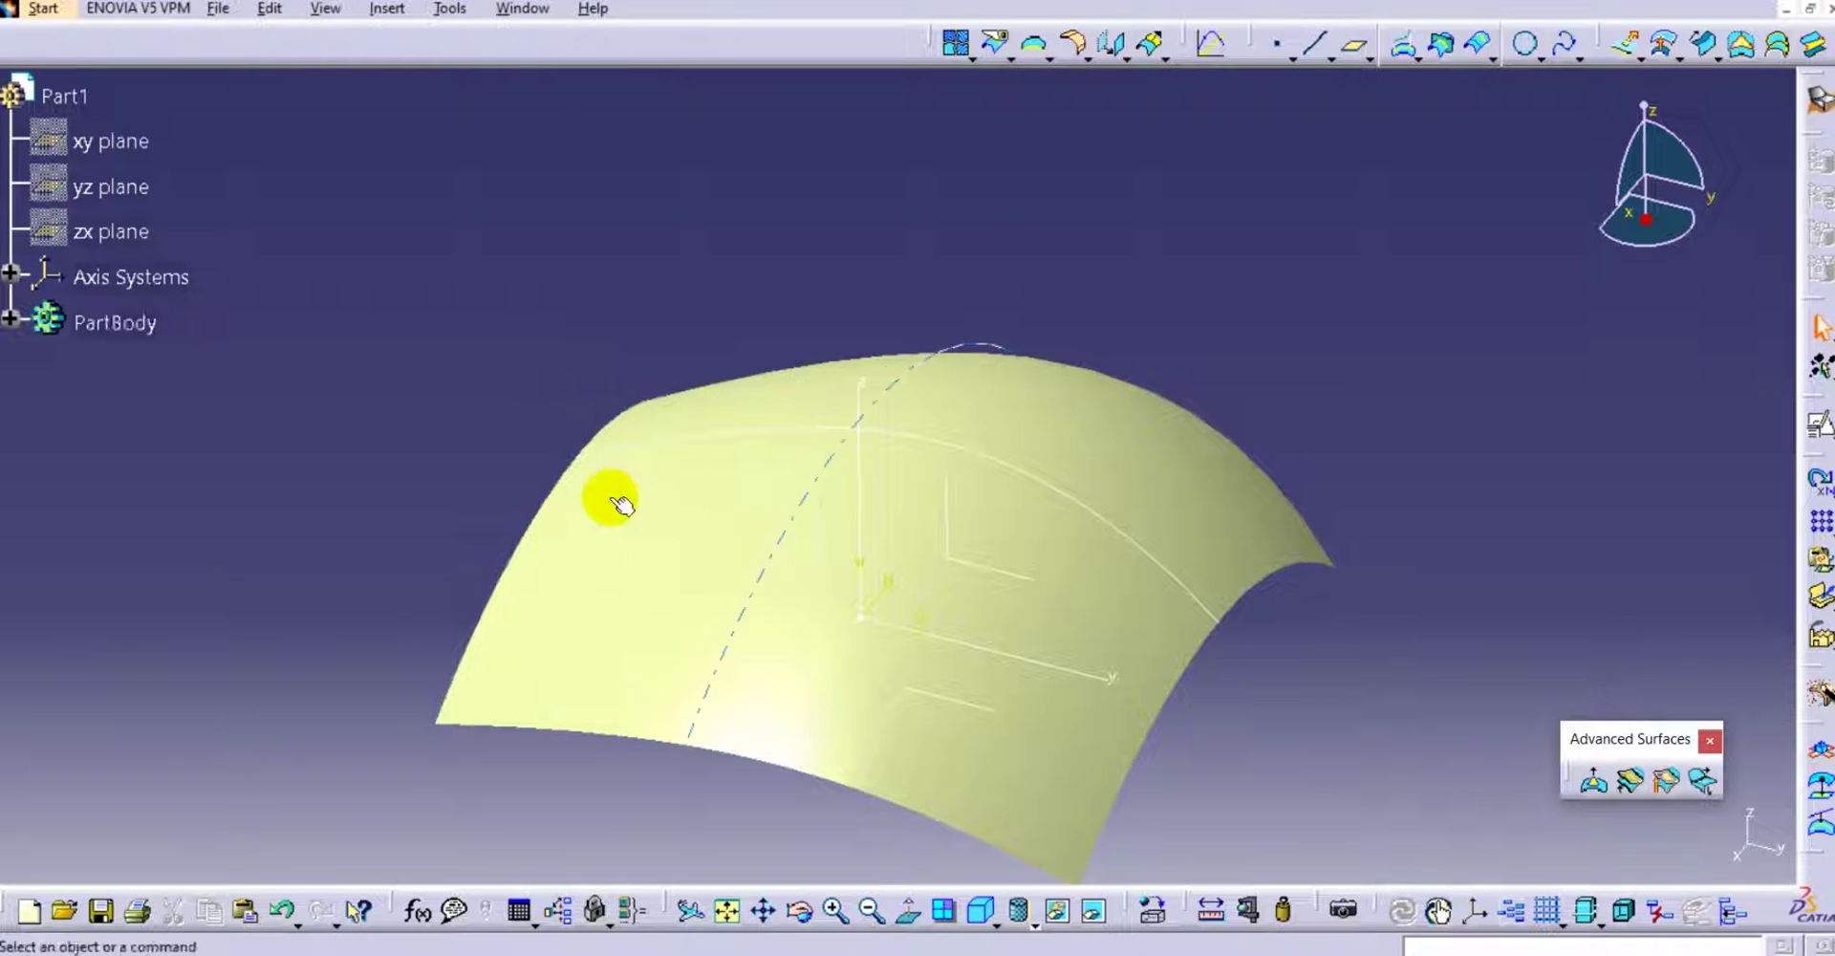
{"action": "left_click", "coordinate": [981, 912]}
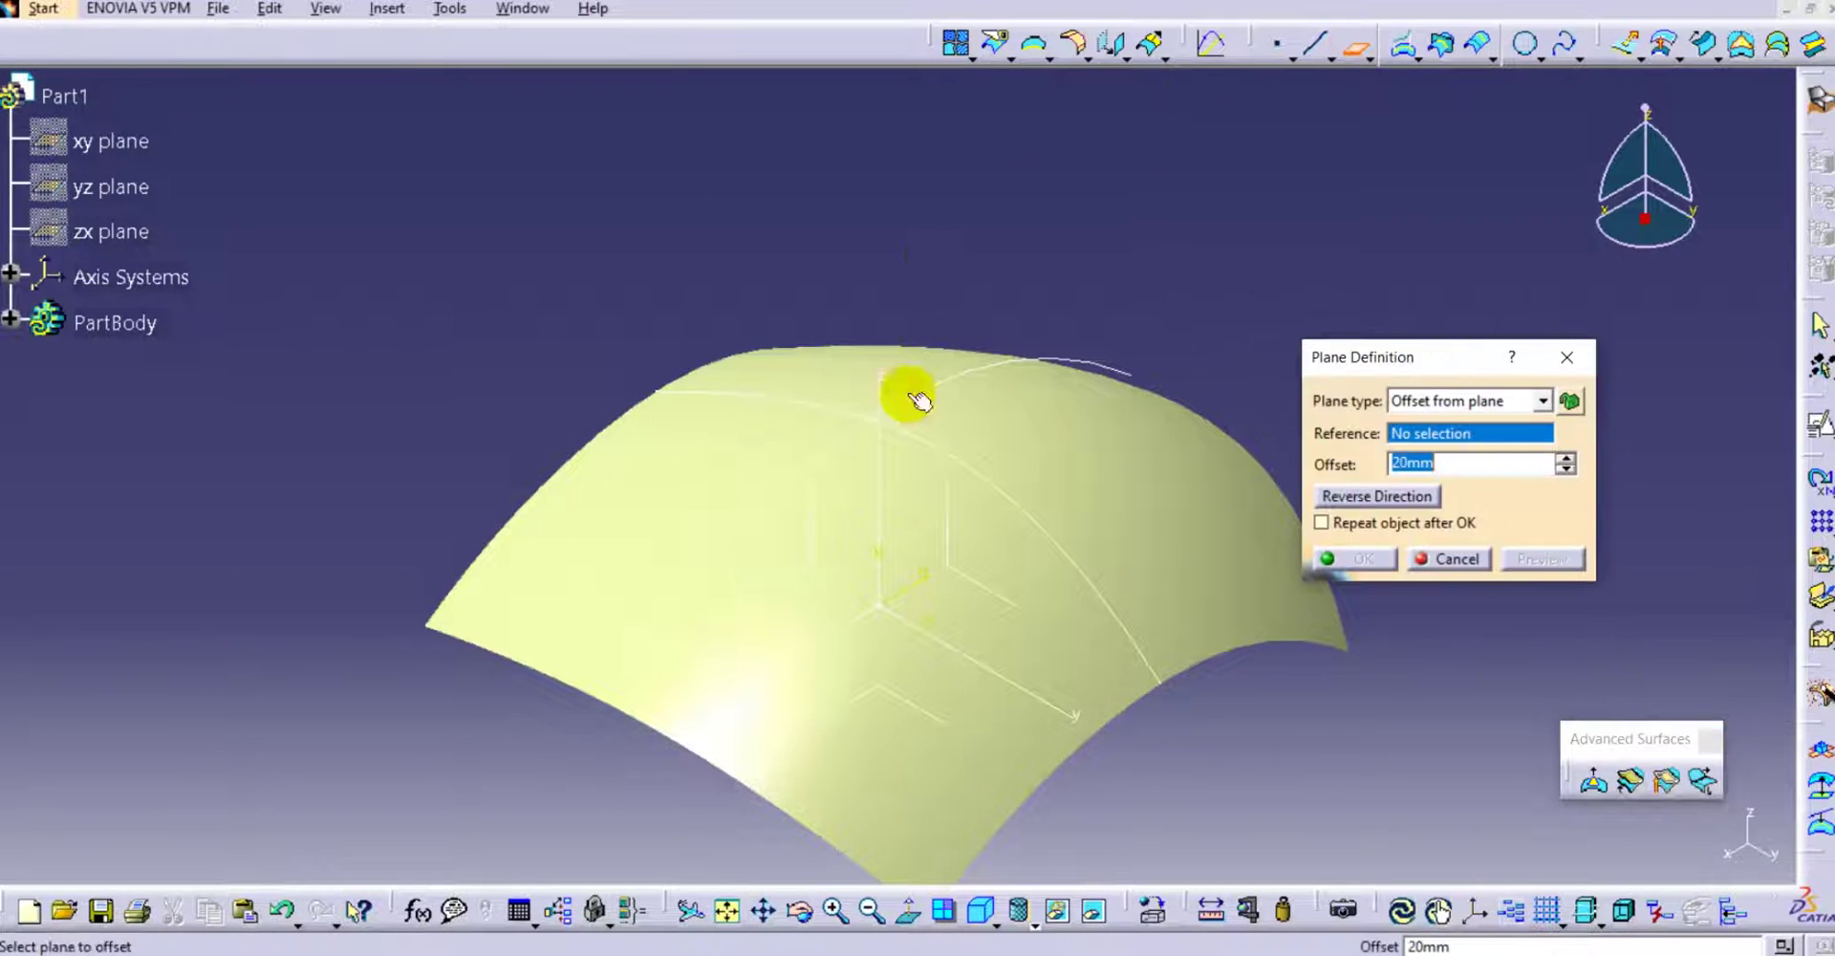
{"action": "left_click", "coordinate": [813, 559]}
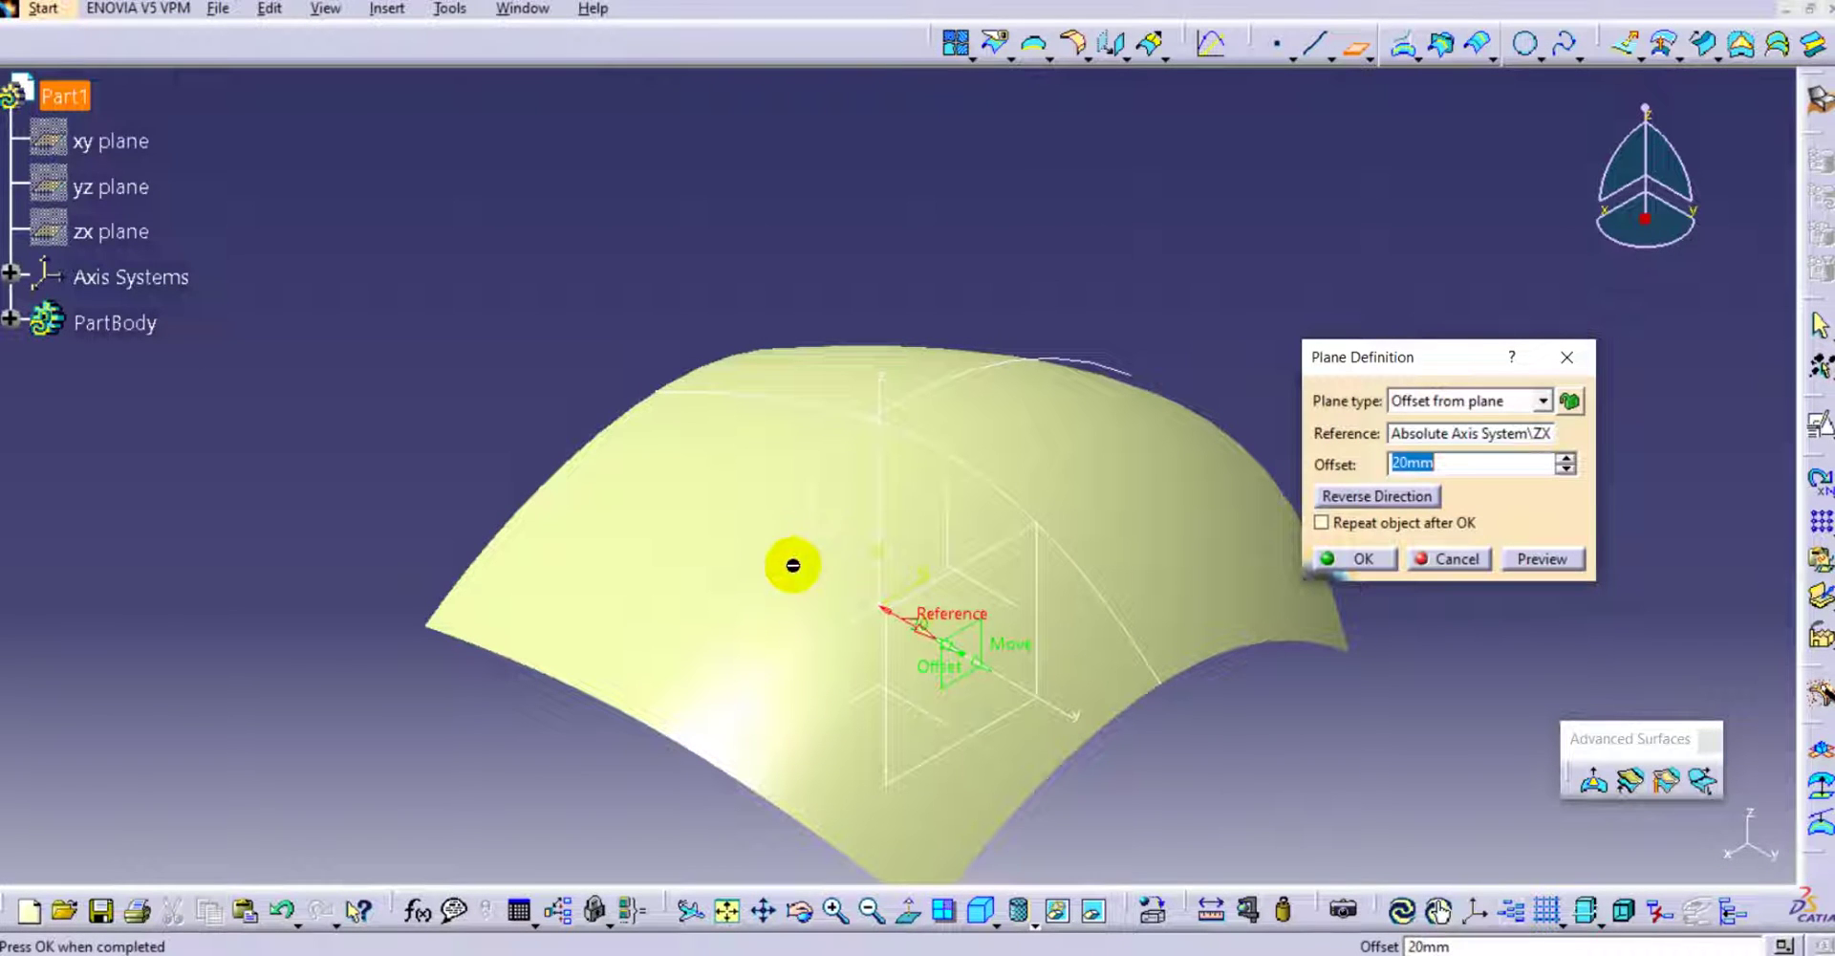
{"action": "left_click", "coordinate": [1356, 495]}
{"action": "left_click", "coordinate": [1455, 463]}
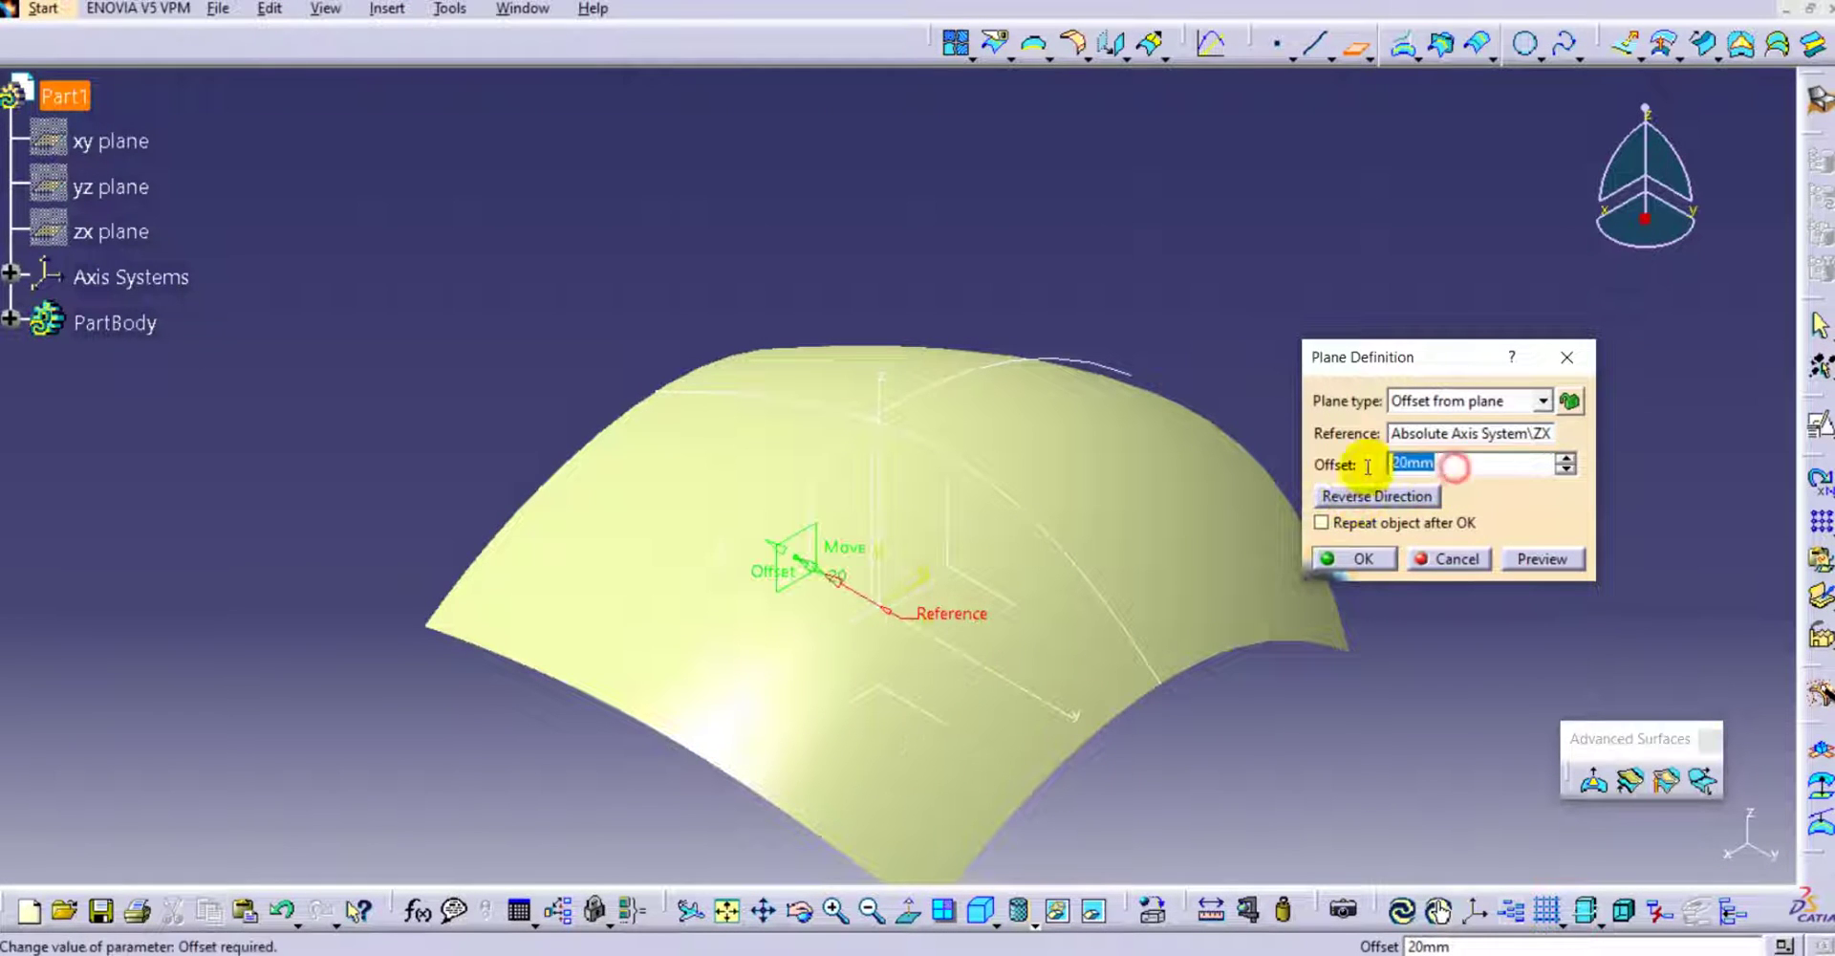
{"action": "type", "text": "100"}
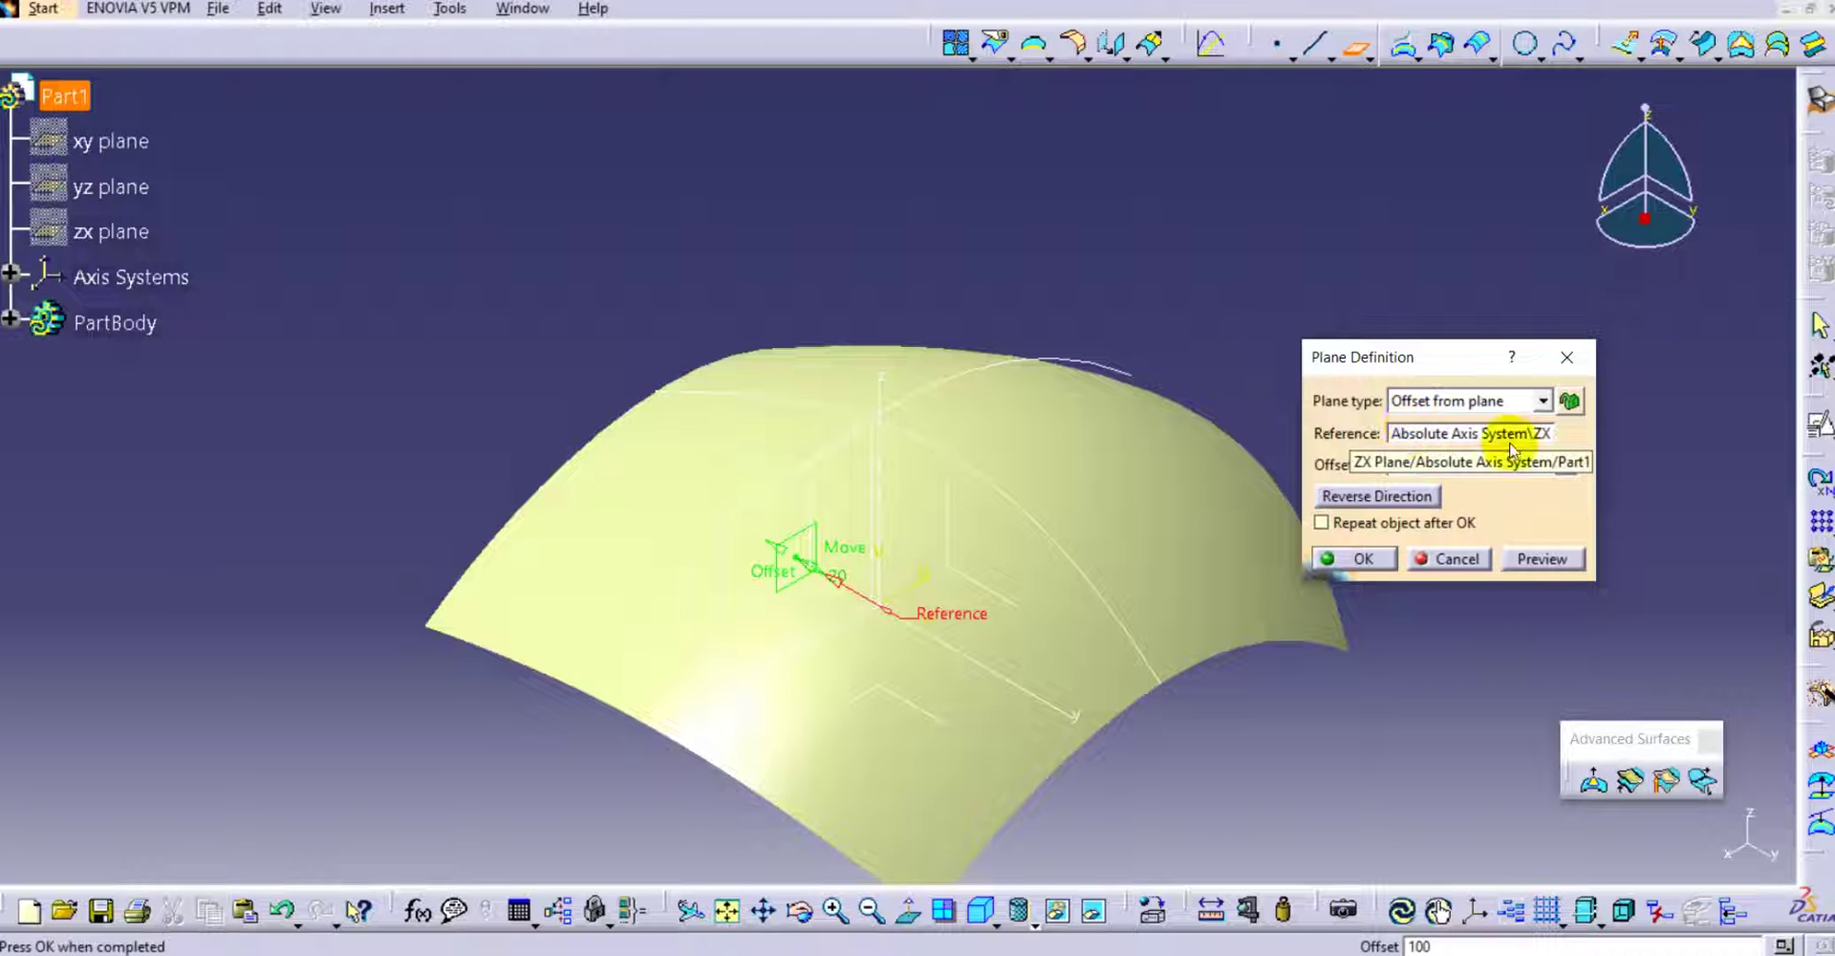
{"action": "left_click", "coordinate": [1366, 556]}
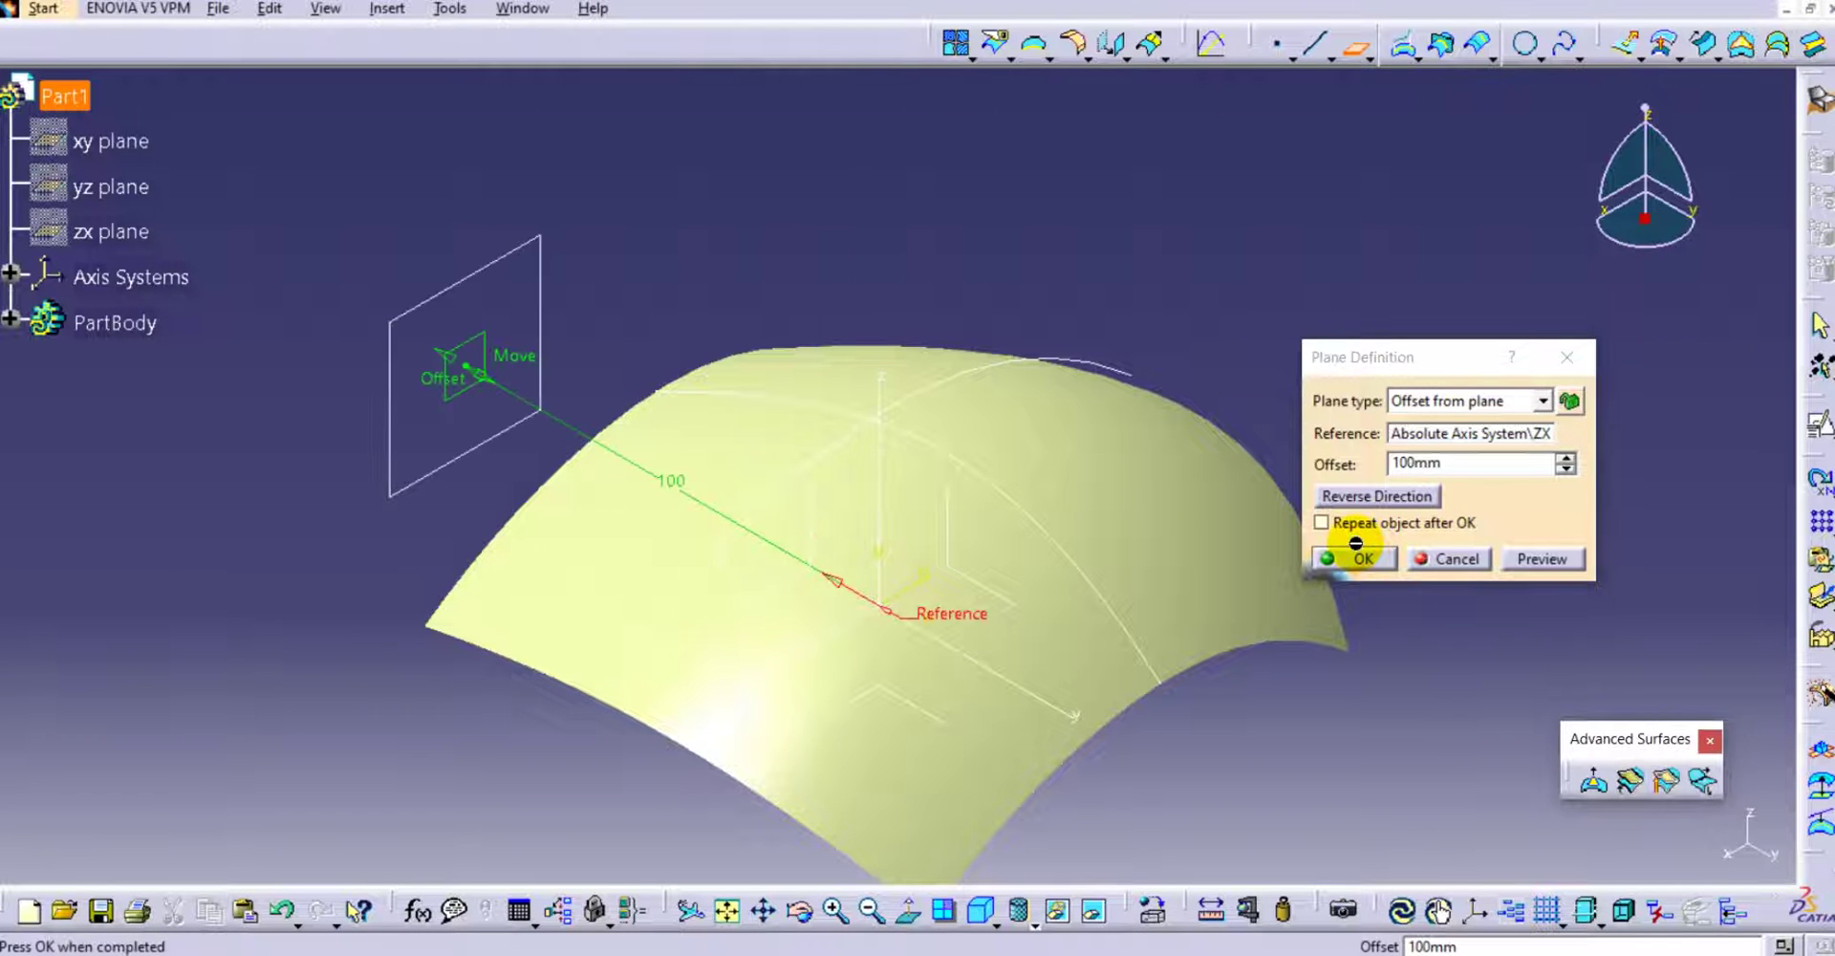
{"action": "left_click", "coordinate": [1349, 558]}
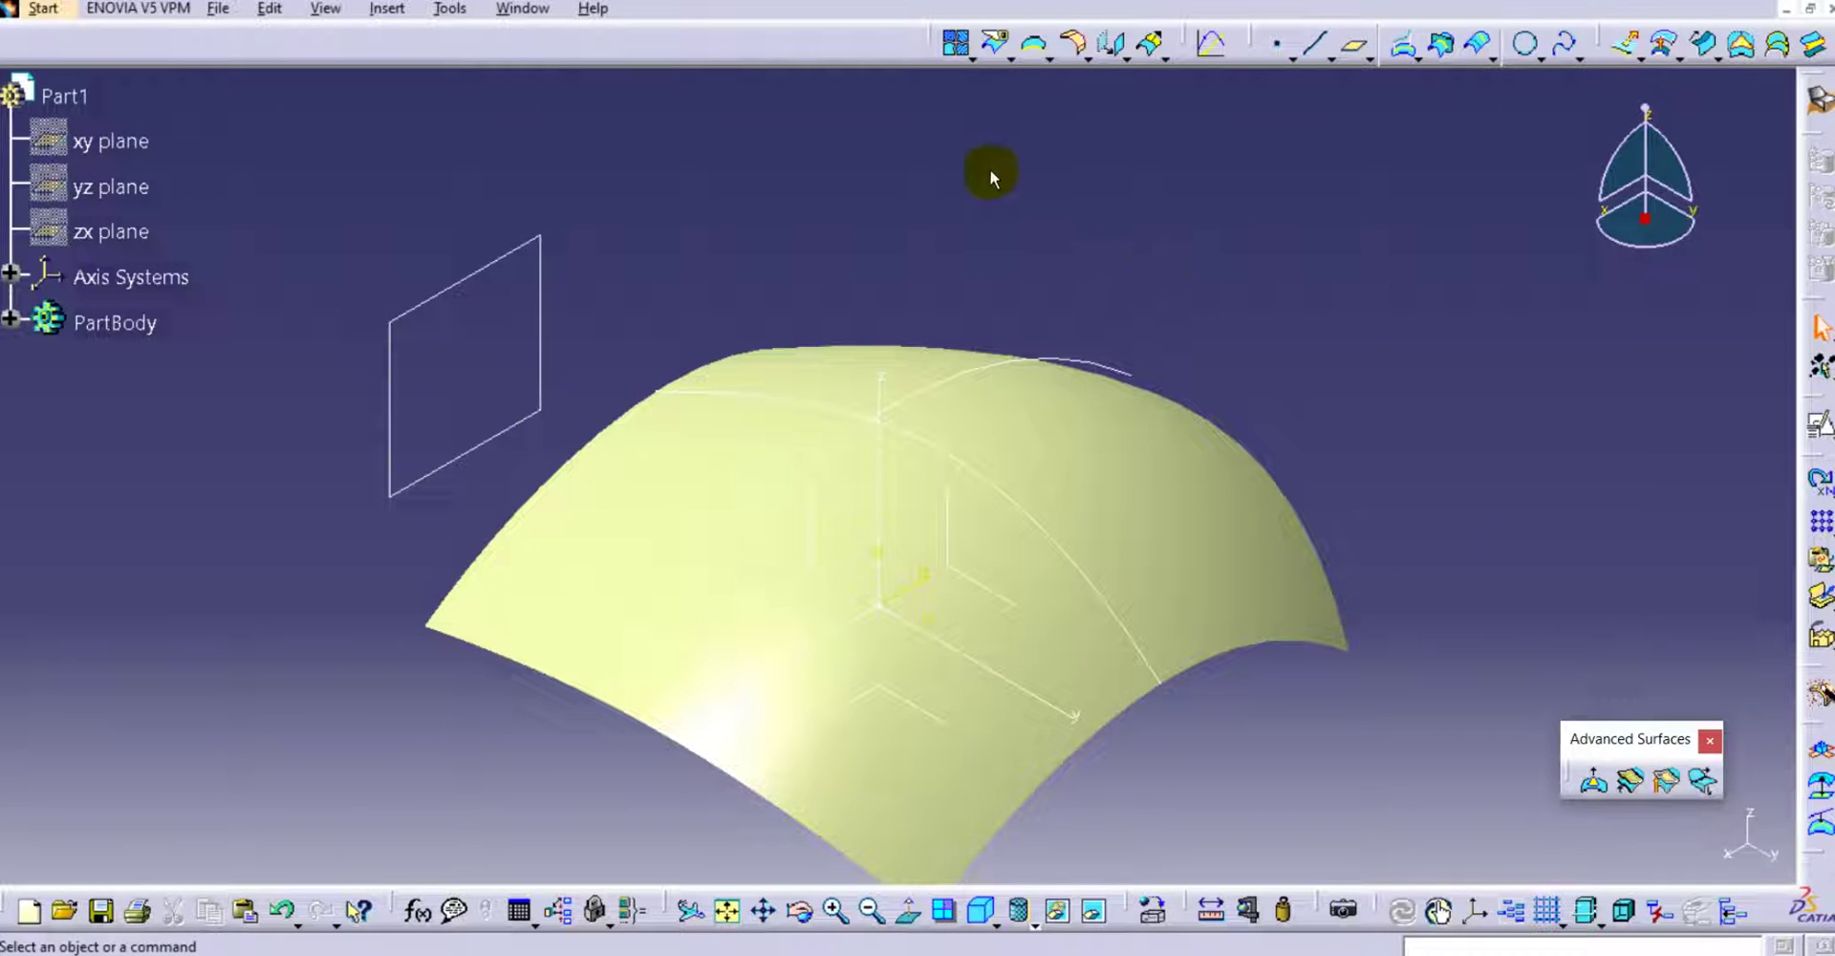
Start a positioned sketch on the offset plane beside the swept surface.
{"action": "middle_click_drag", "start_coordinate": [798, 524], "coordinate": [919, 523]}
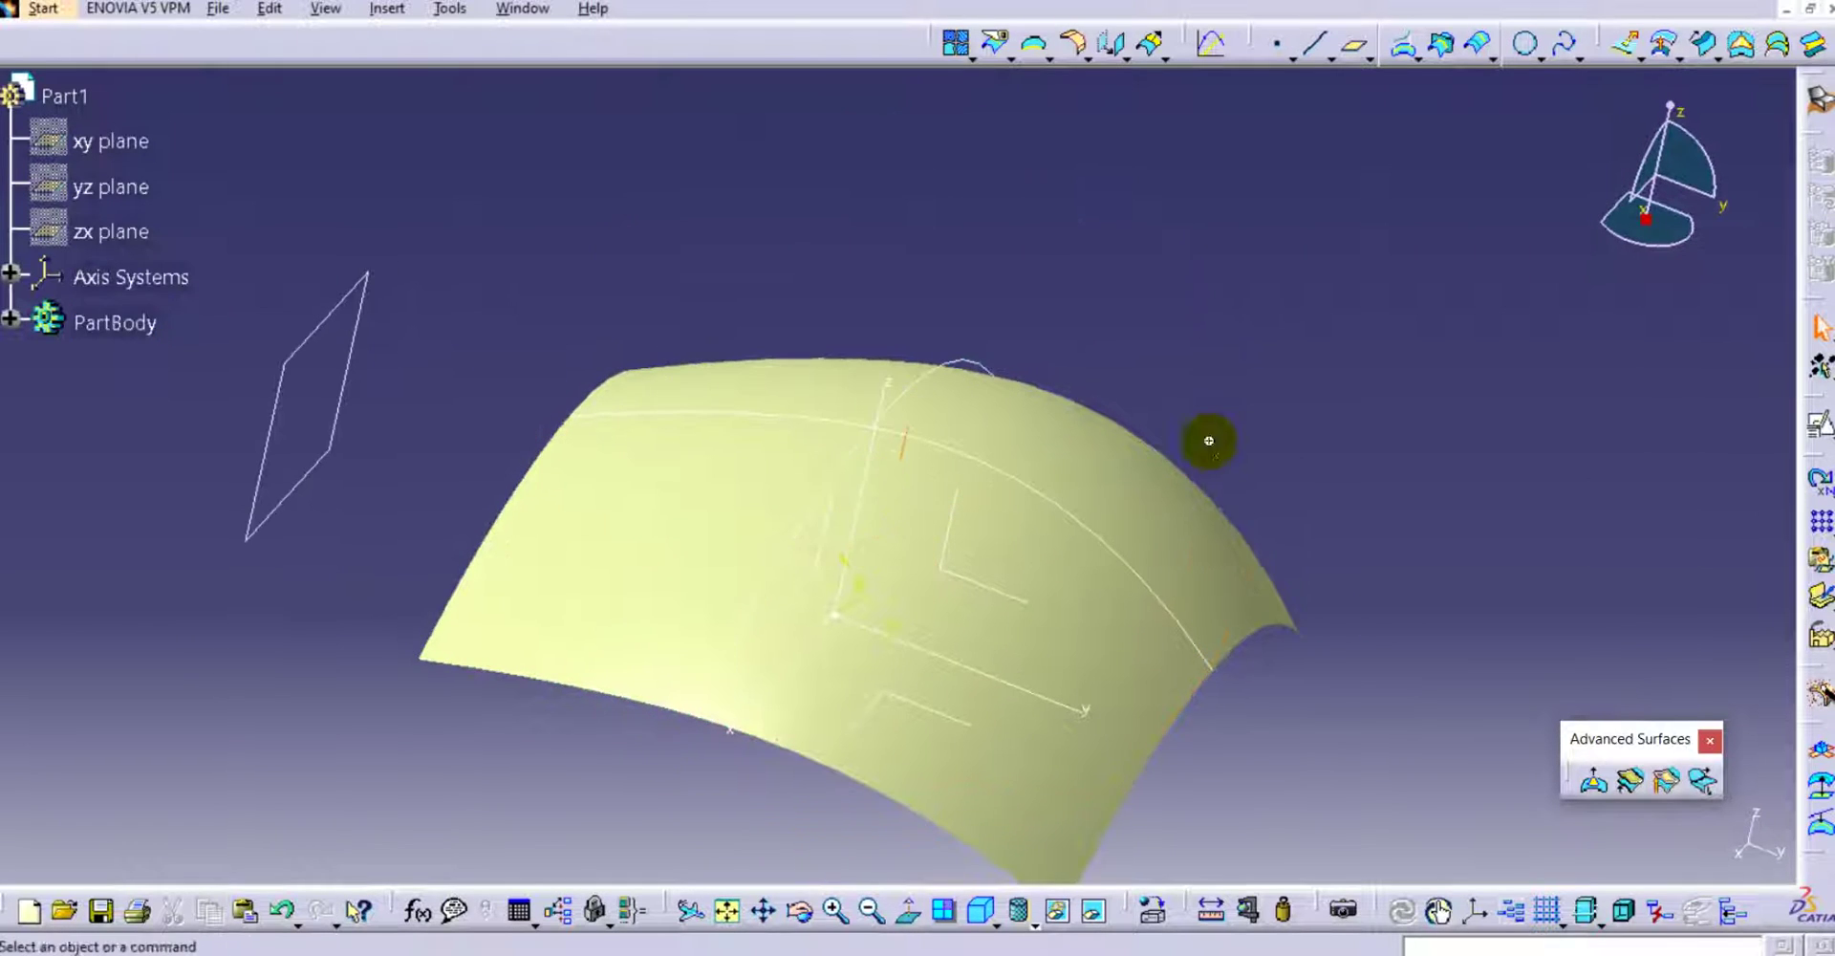
{"action": "middle_click_drag", "start_coordinate": [1272, 441], "coordinate": [1421, 392]}
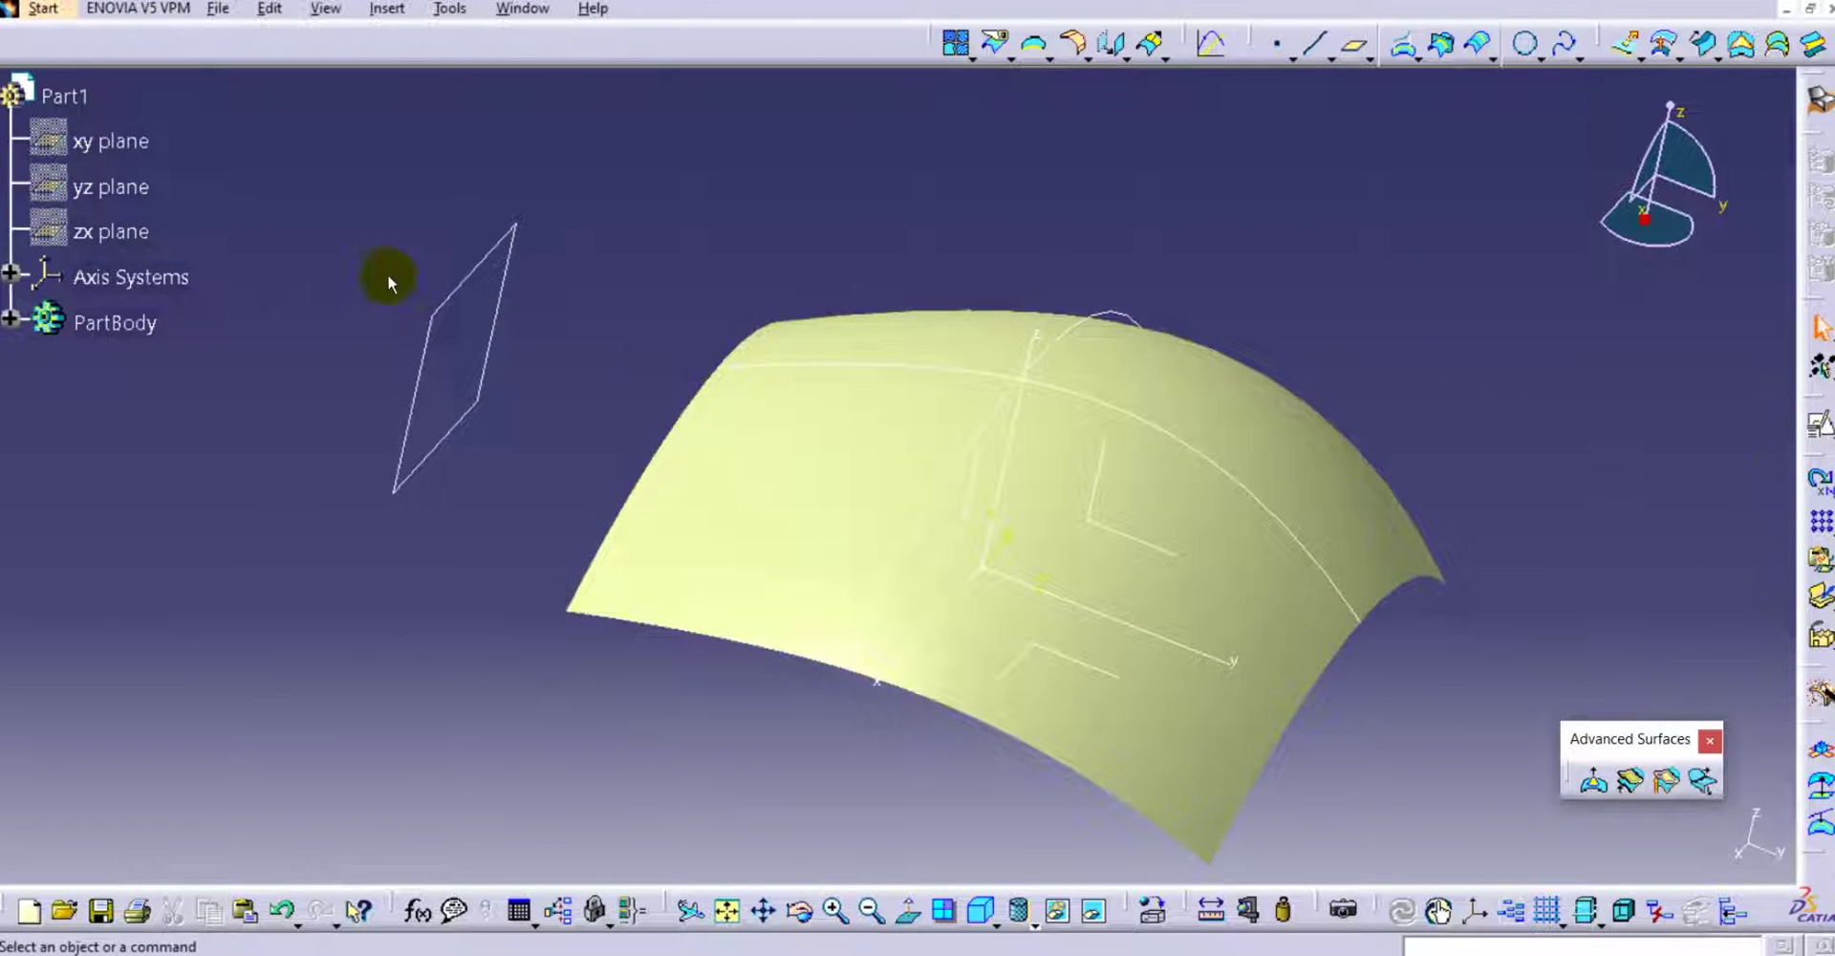
{"action": "left_click", "coordinate": [1818, 422]}
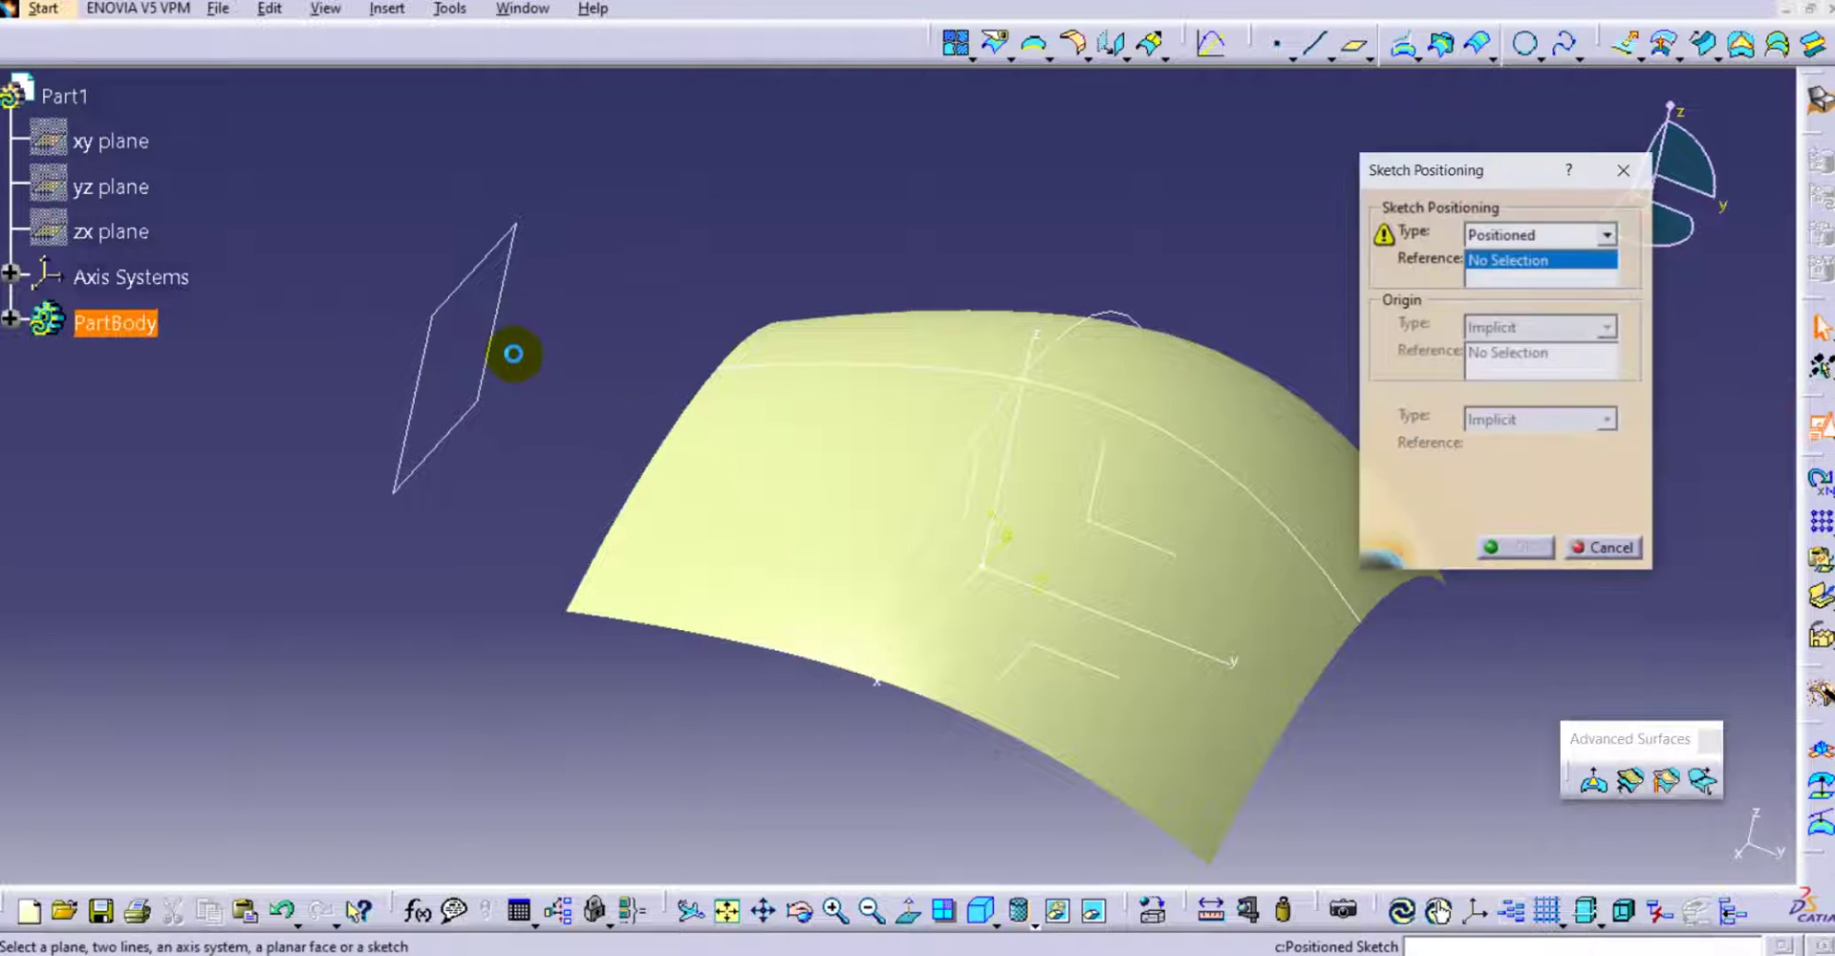
{"action": "left_click", "coordinate": [473, 277]}
{"action": "left_click", "coordinate": [1519, 550]}
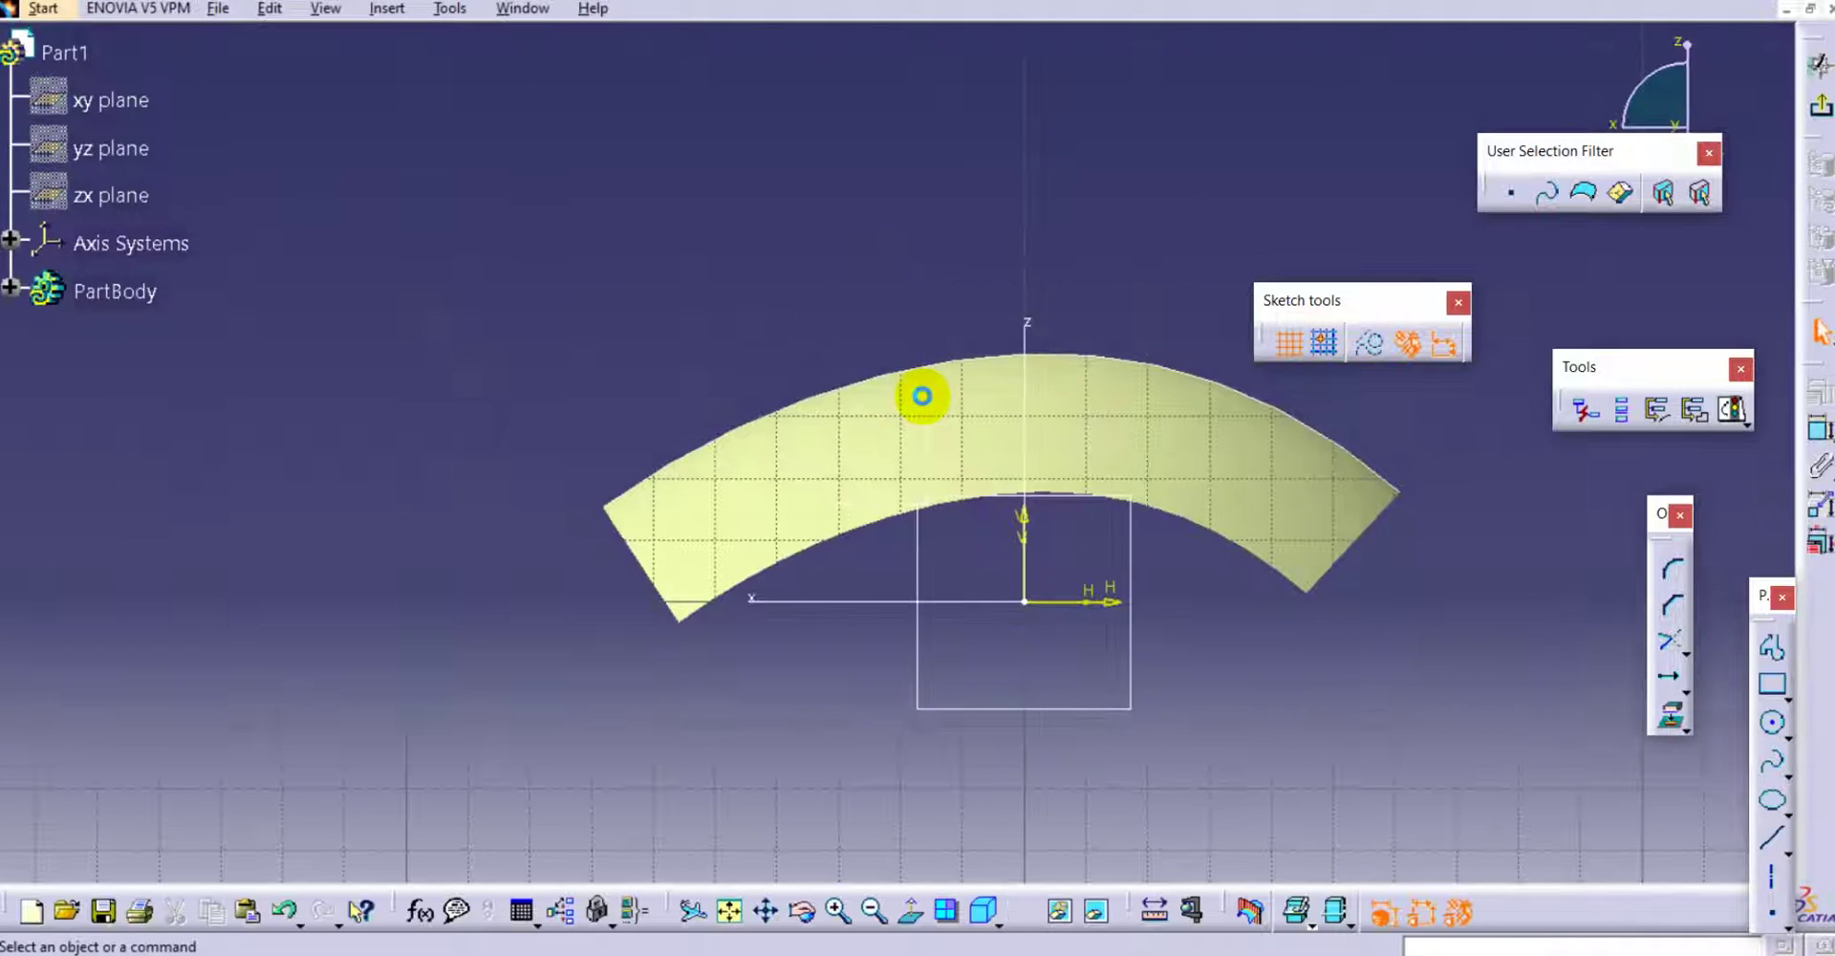
Sketch an open five-line profile just above the surface, spanning end to end with a raised horizontal middle segment and sloped sides.
{"action": "middle_click_drag", "start_coordinate": [996, 347], "coordinate": [864, 494]}
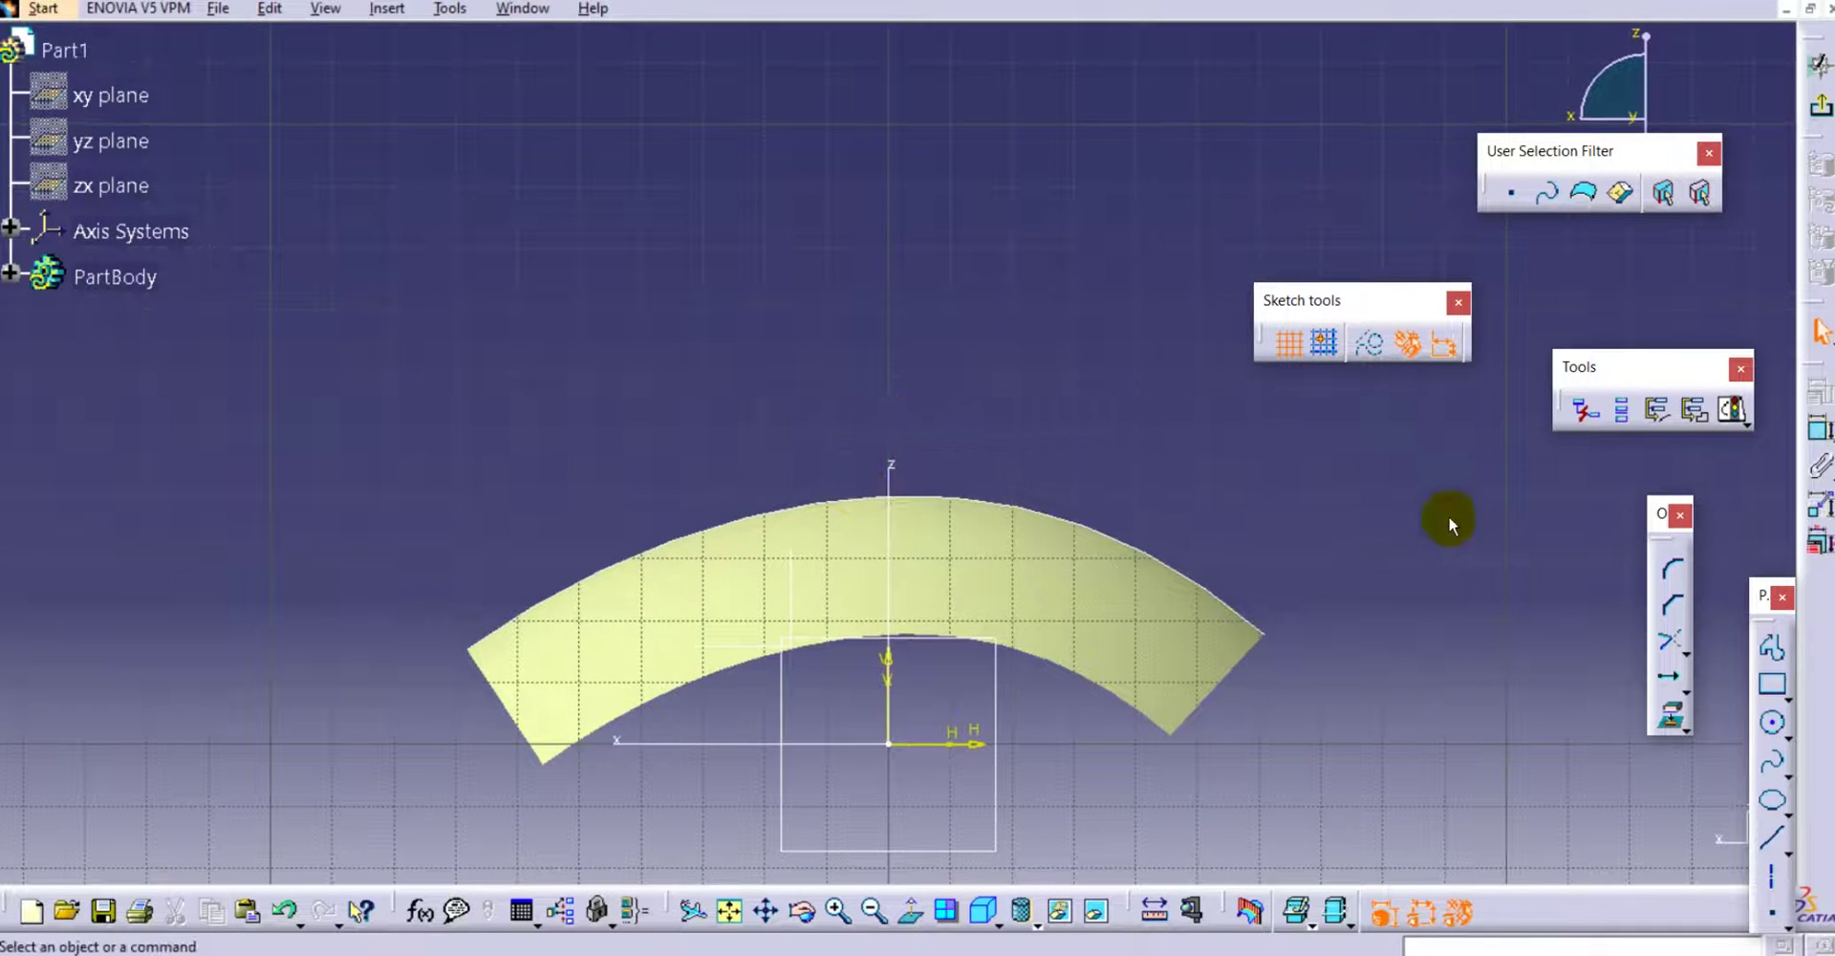
{"action": "left_click", "coordinate": [1772, 648]}
{"action": "left_click", "coordinate": [465, 629]}
{"action": "left_click", "coordinate": [722, 475]}
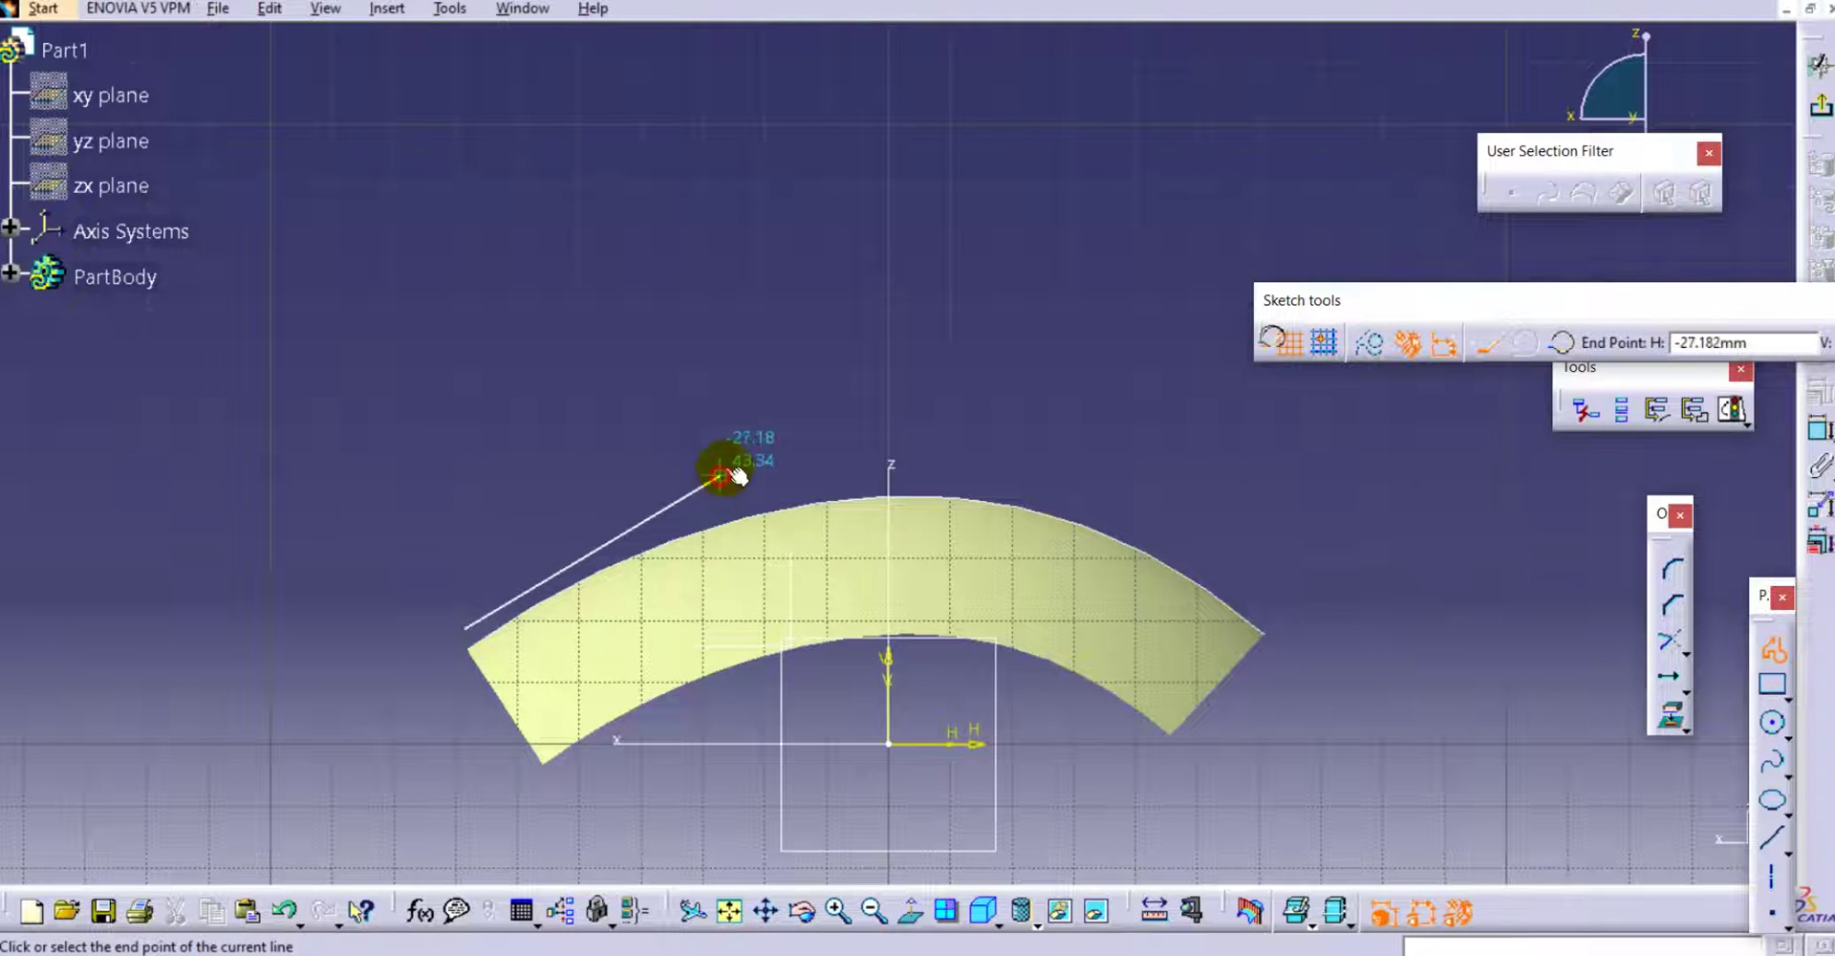
{"action": "left_click", "coordinate": [745, 418]}
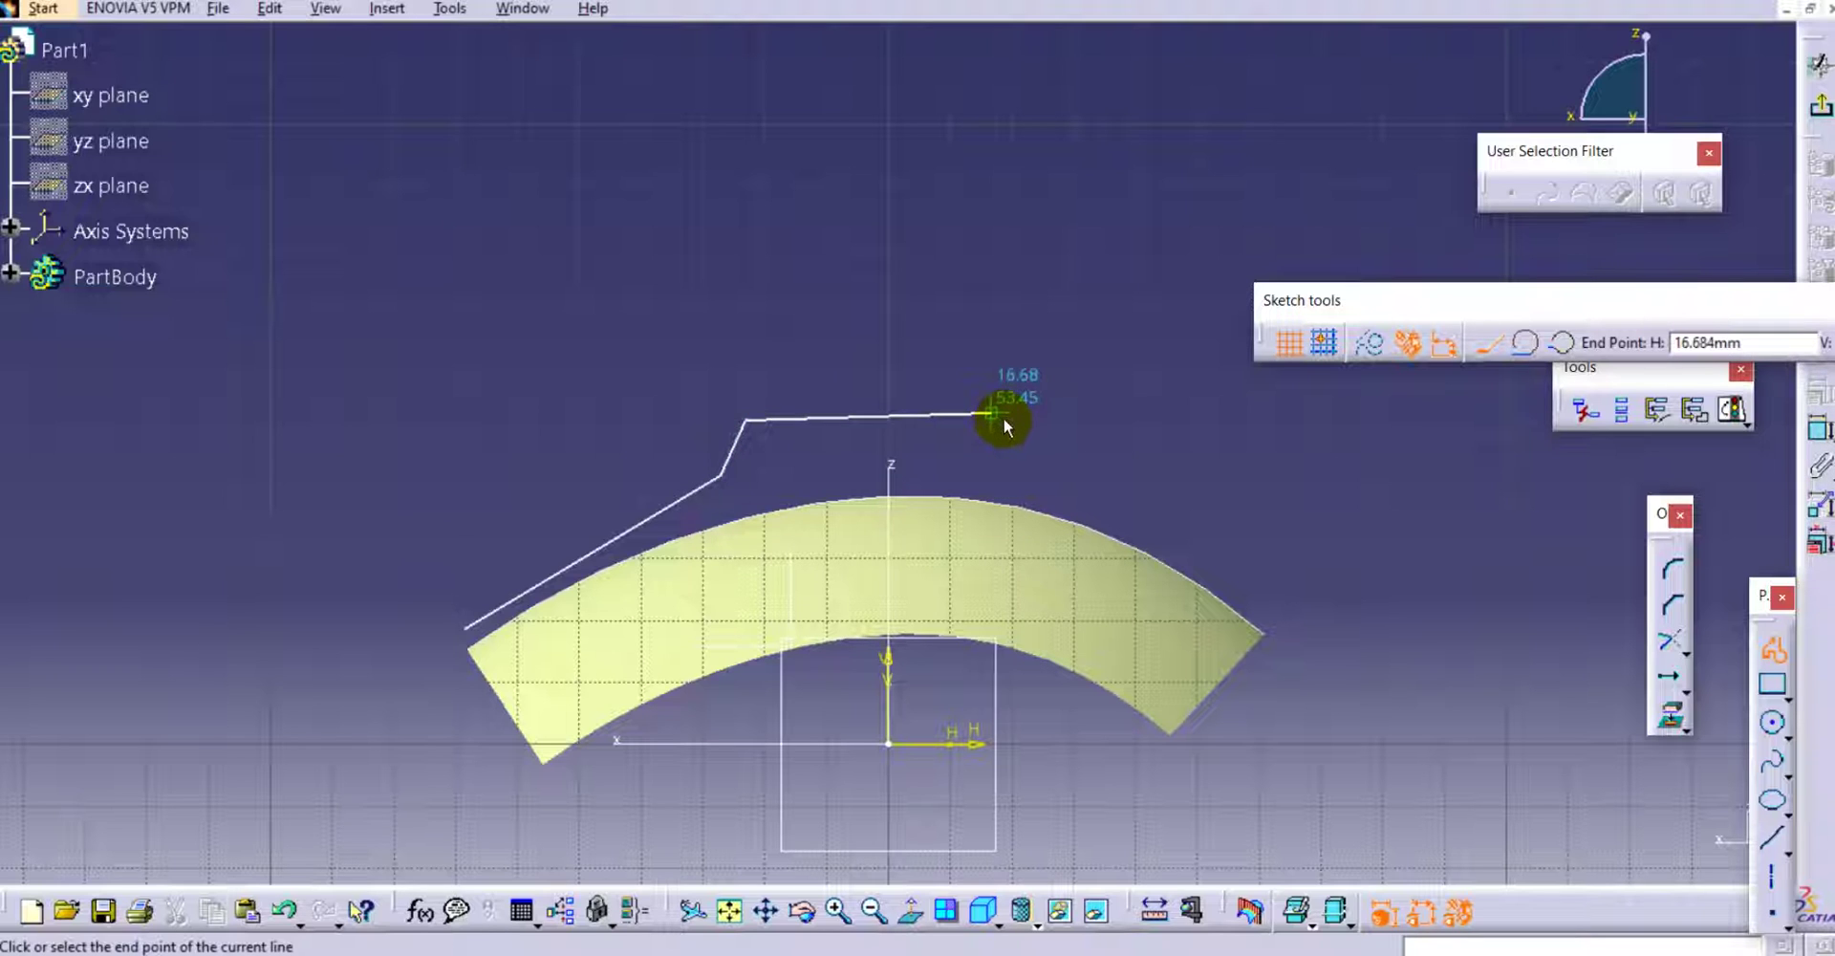
{"action": "left_click", "coordinate": [1017, 449]}
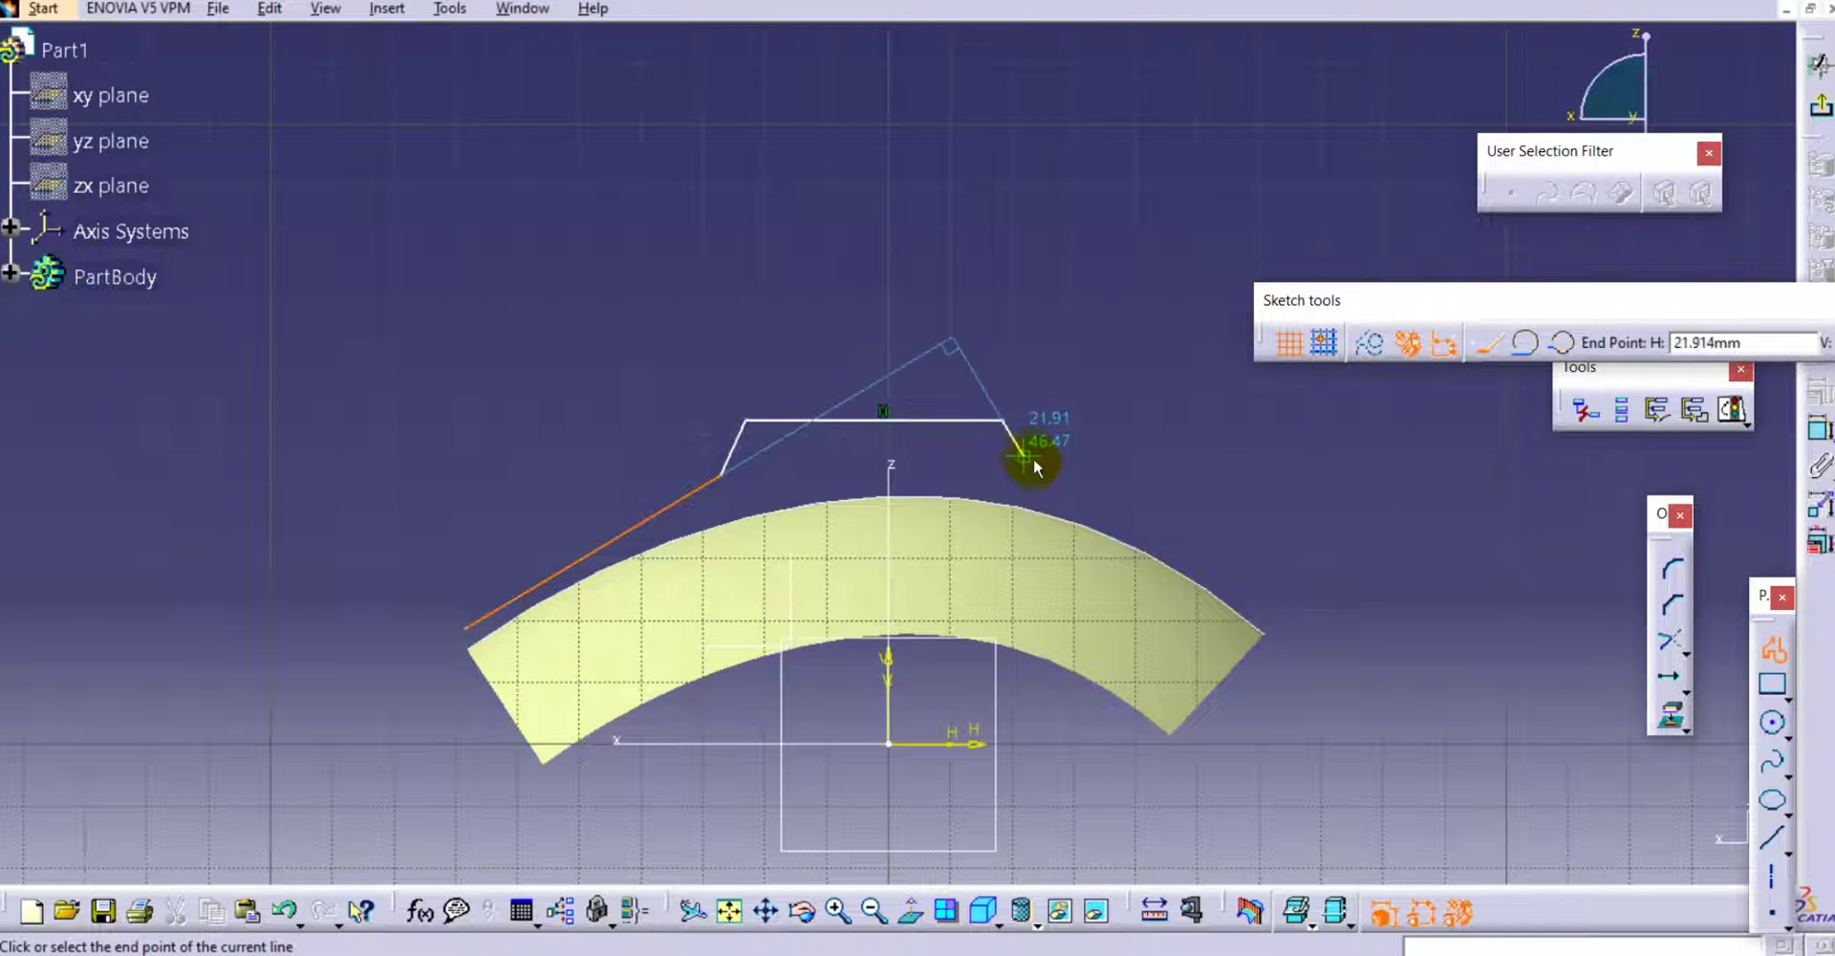
{"action": "left_click", "coordinate": [1034, 464]}
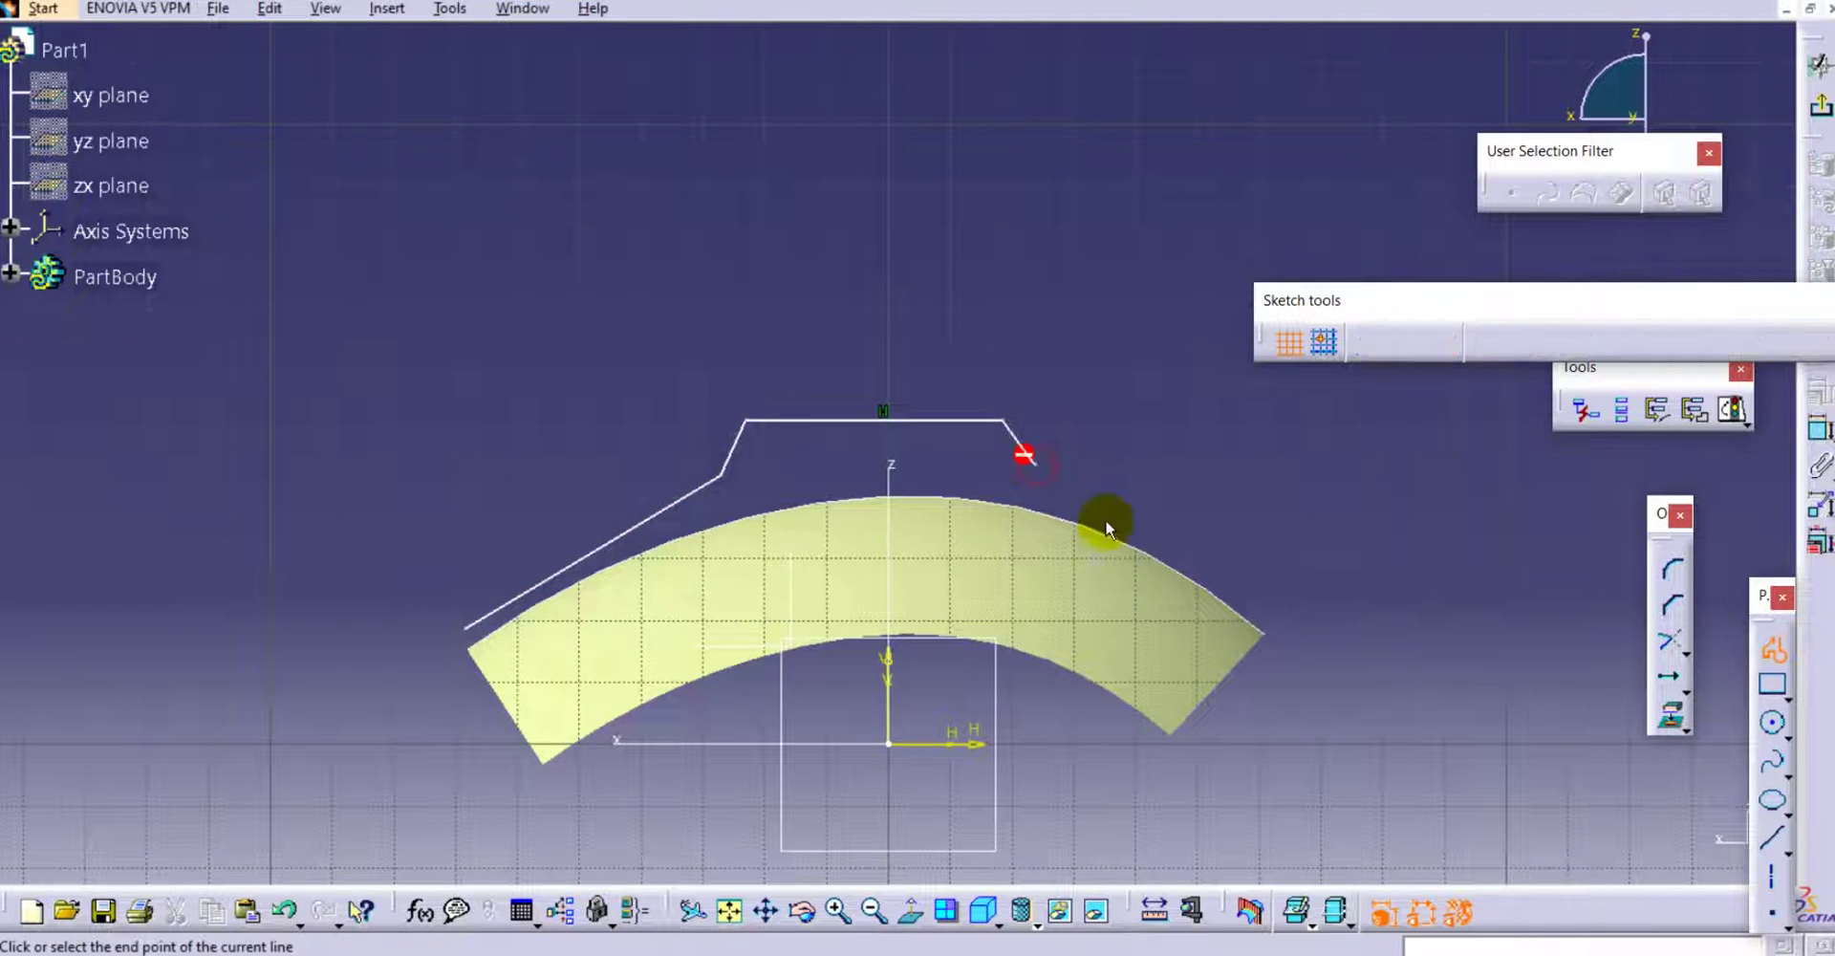
{"action": "double_click", "coordinate": [1263, 609]}
Round the lower and upper corners on the profile's right side, giving the upper corner a radius of about 8.9 mm.
{"action": "mouse_move", "coordinate": [1039, 554]}
{"action": "middle_mouse_down"}
{"action": "mouse_move", "coordinate": [1073, 423]}
{"action": "mouse_move", "coordinate": [1000, 491]}
{"action": "middle_mouse_up"}
{"action": "left_click", "coordinate": [1002, 489]}
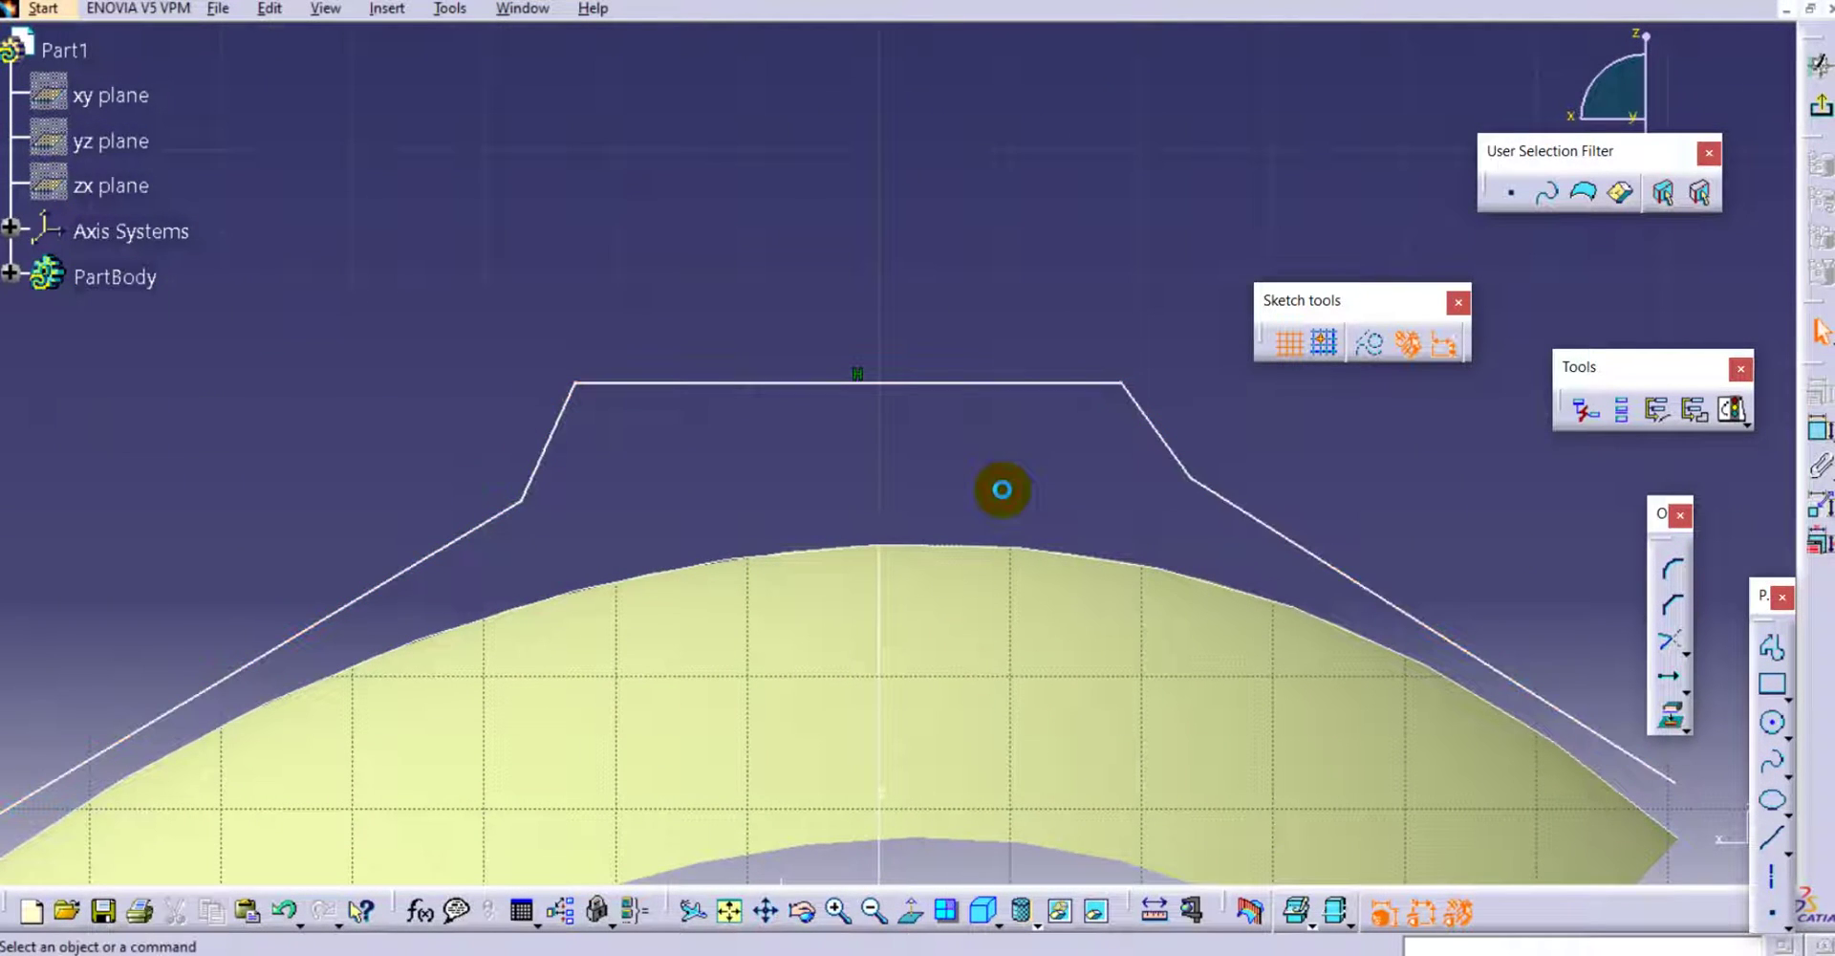
{"action": "left_click", "coordinate": [1671, 572]}
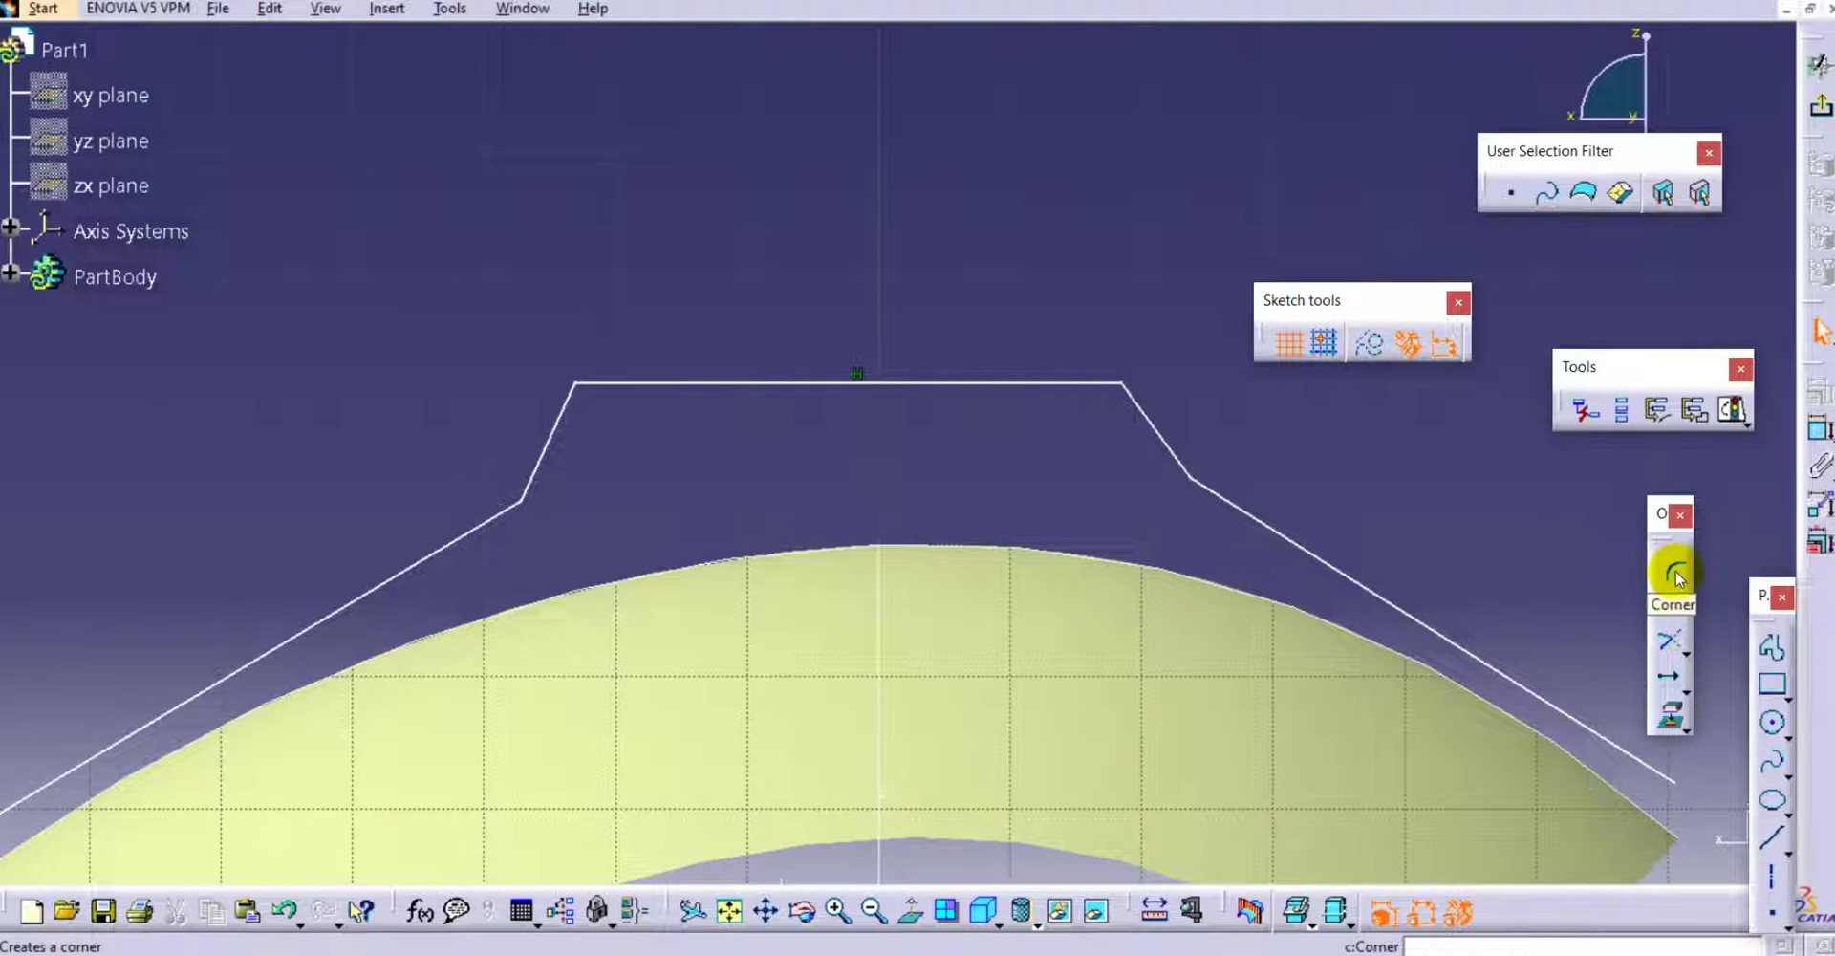
{"action": "left_click", "coordinate": [1673, 575]}
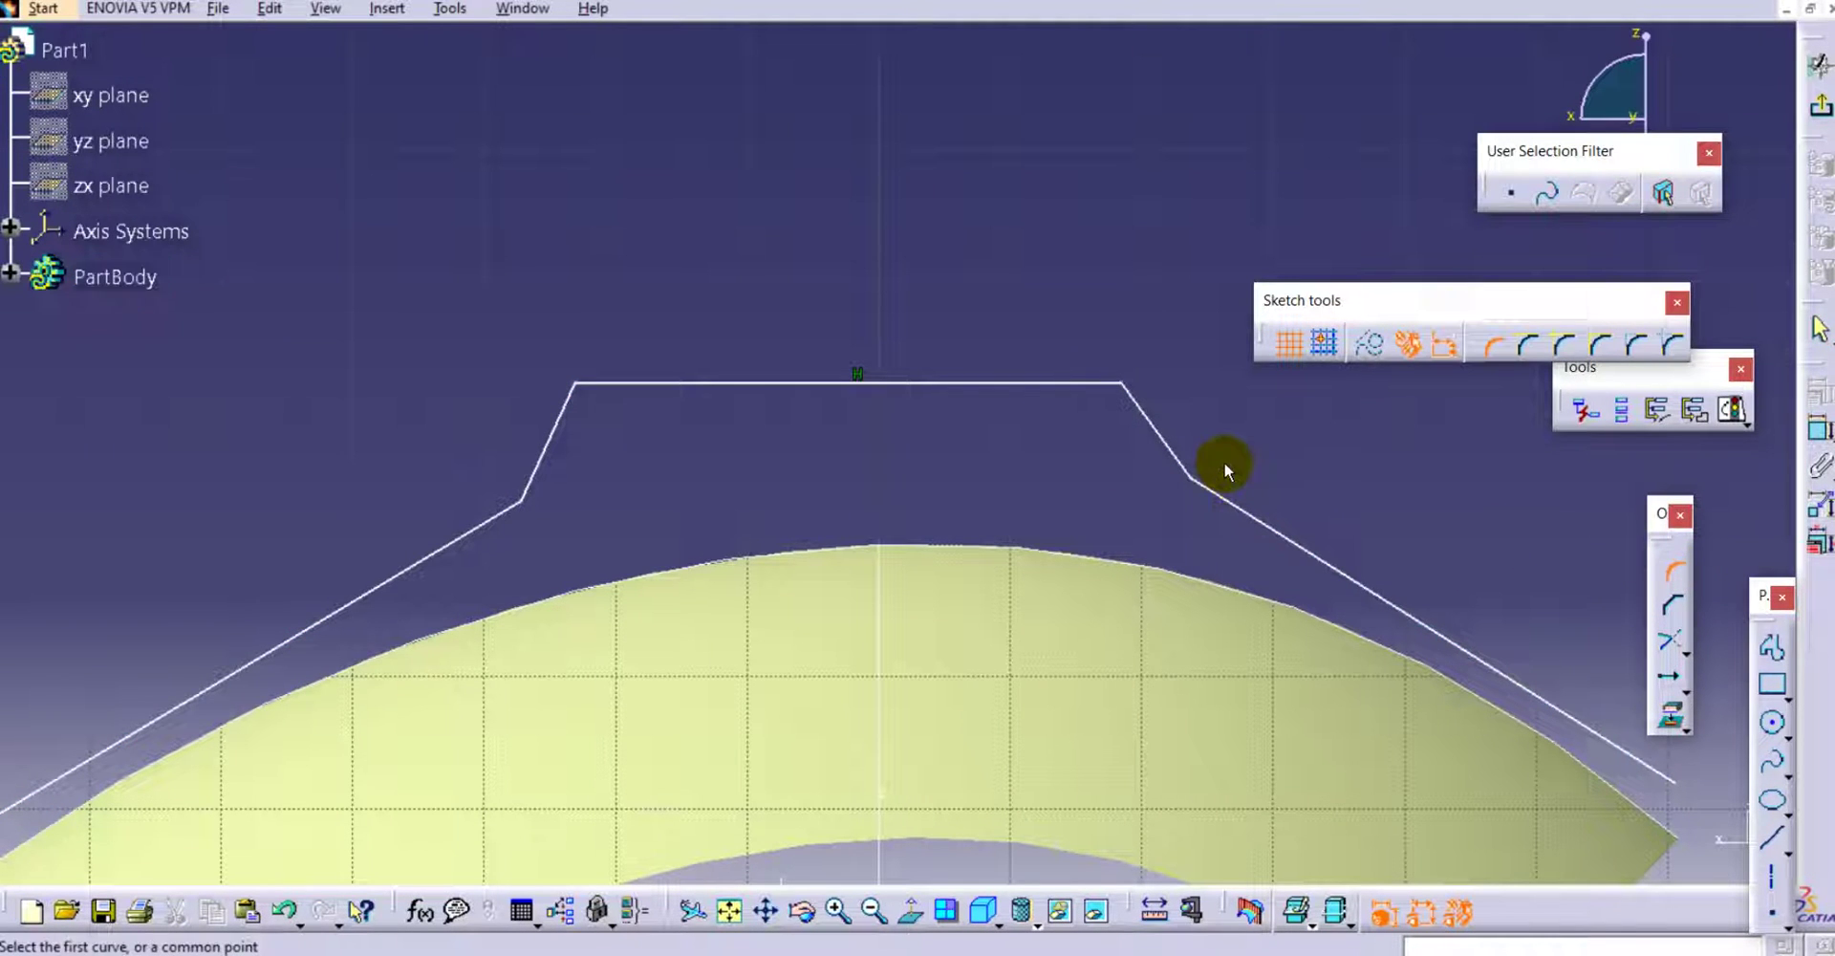
{"action": "mouse_move", "coordinate": [1213, 545]}
{"action": "middle_mouse_down"}
{"action": "mouse_move", "coordinate": [1208, 504]}
{"action": "mouse_move", "coordinate": [786, 568]}
{"action": "middle_mouse_up"}
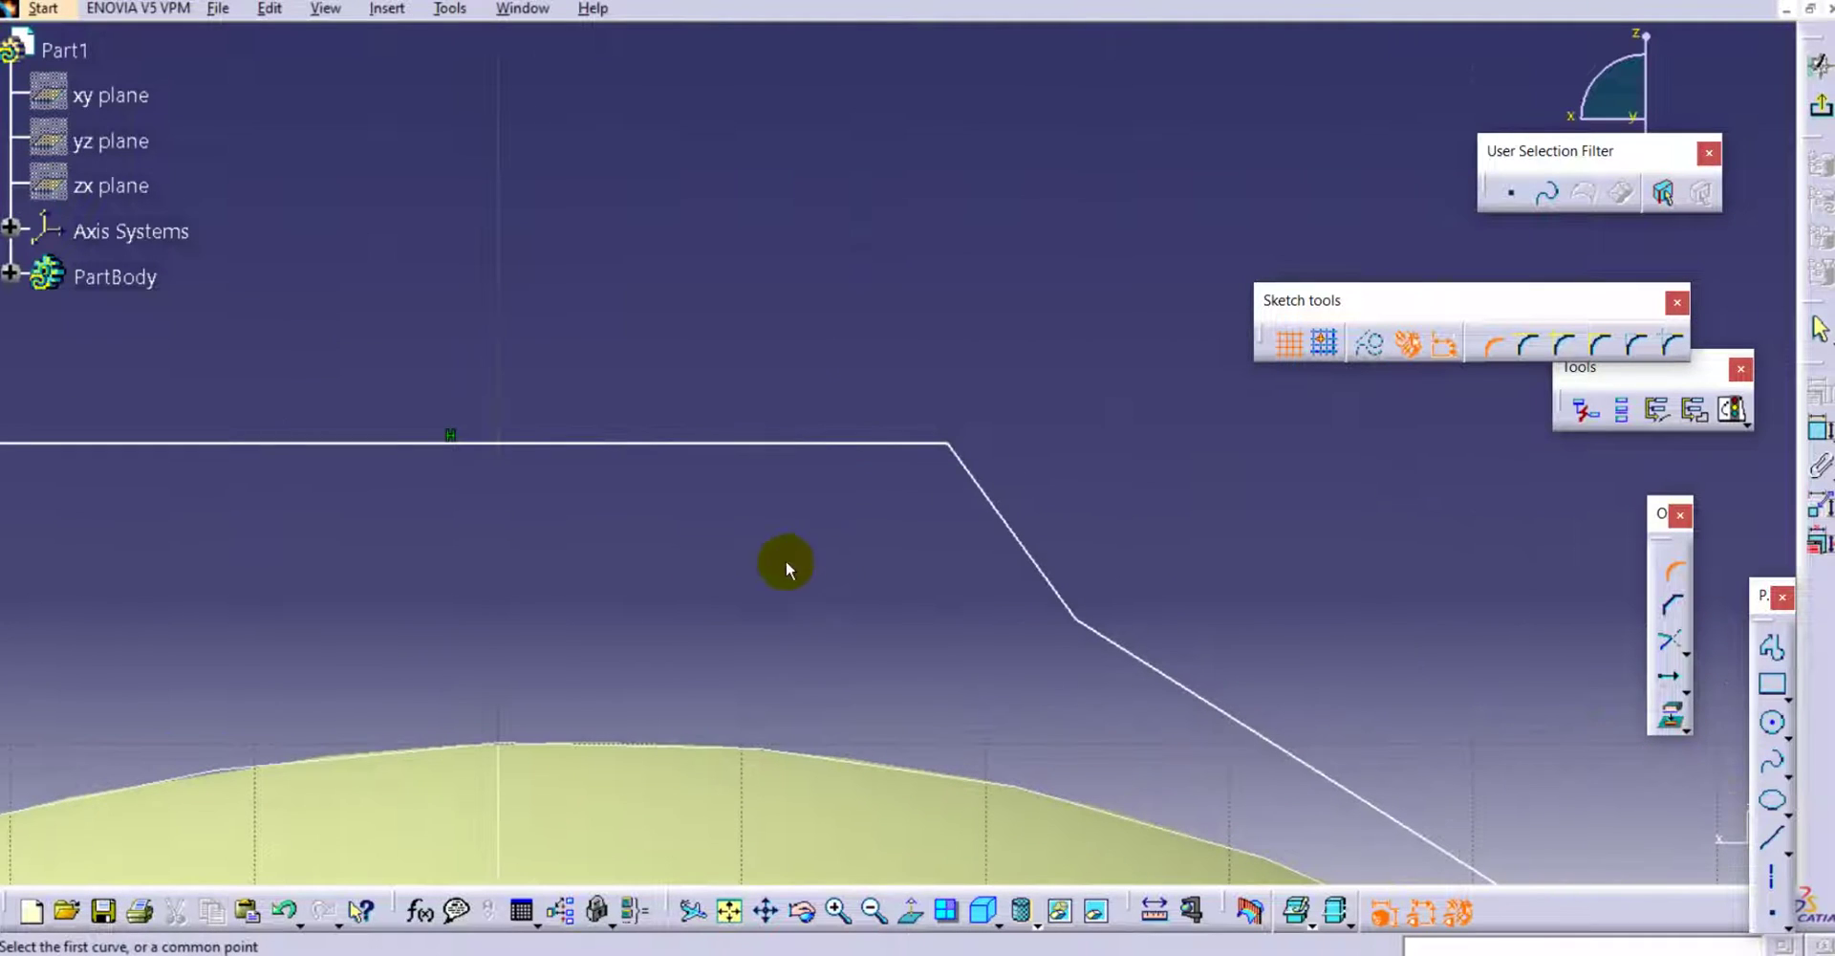
{"action": "left_click", "coordinate": [1085, 626]}
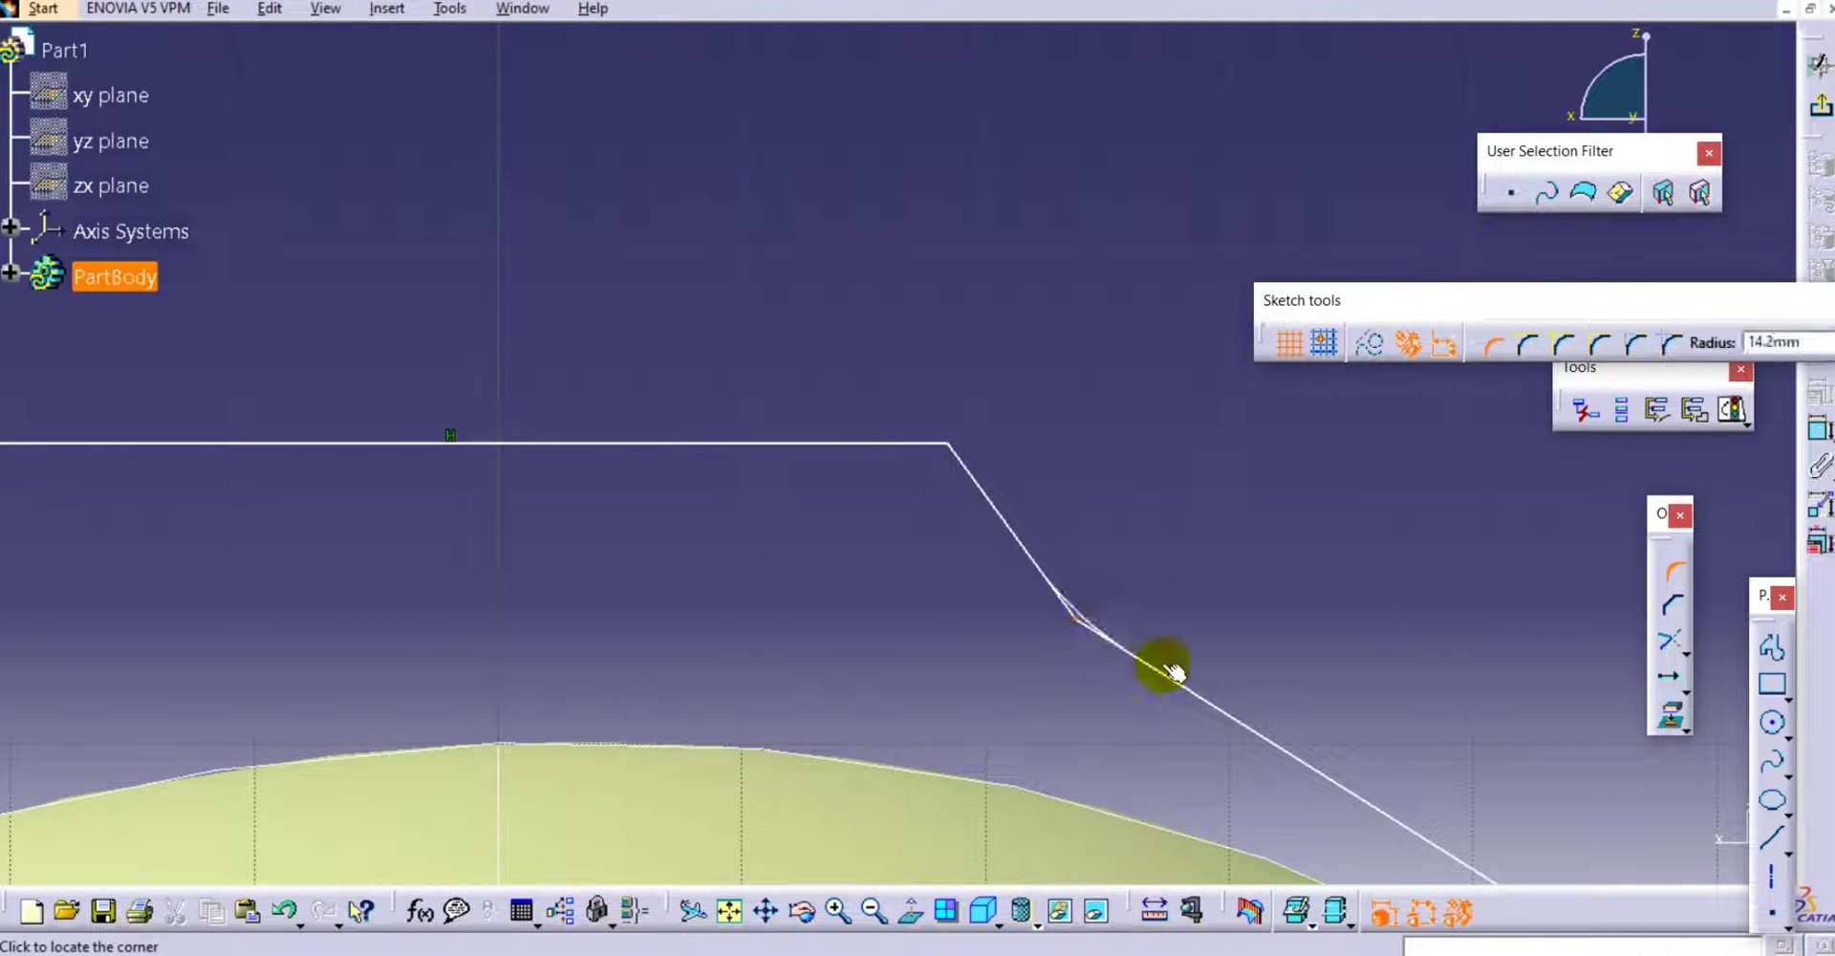
{"action": "middle_click_drag", "start_coordinate": [1162, 664], "coordinate": [1159, 587]}
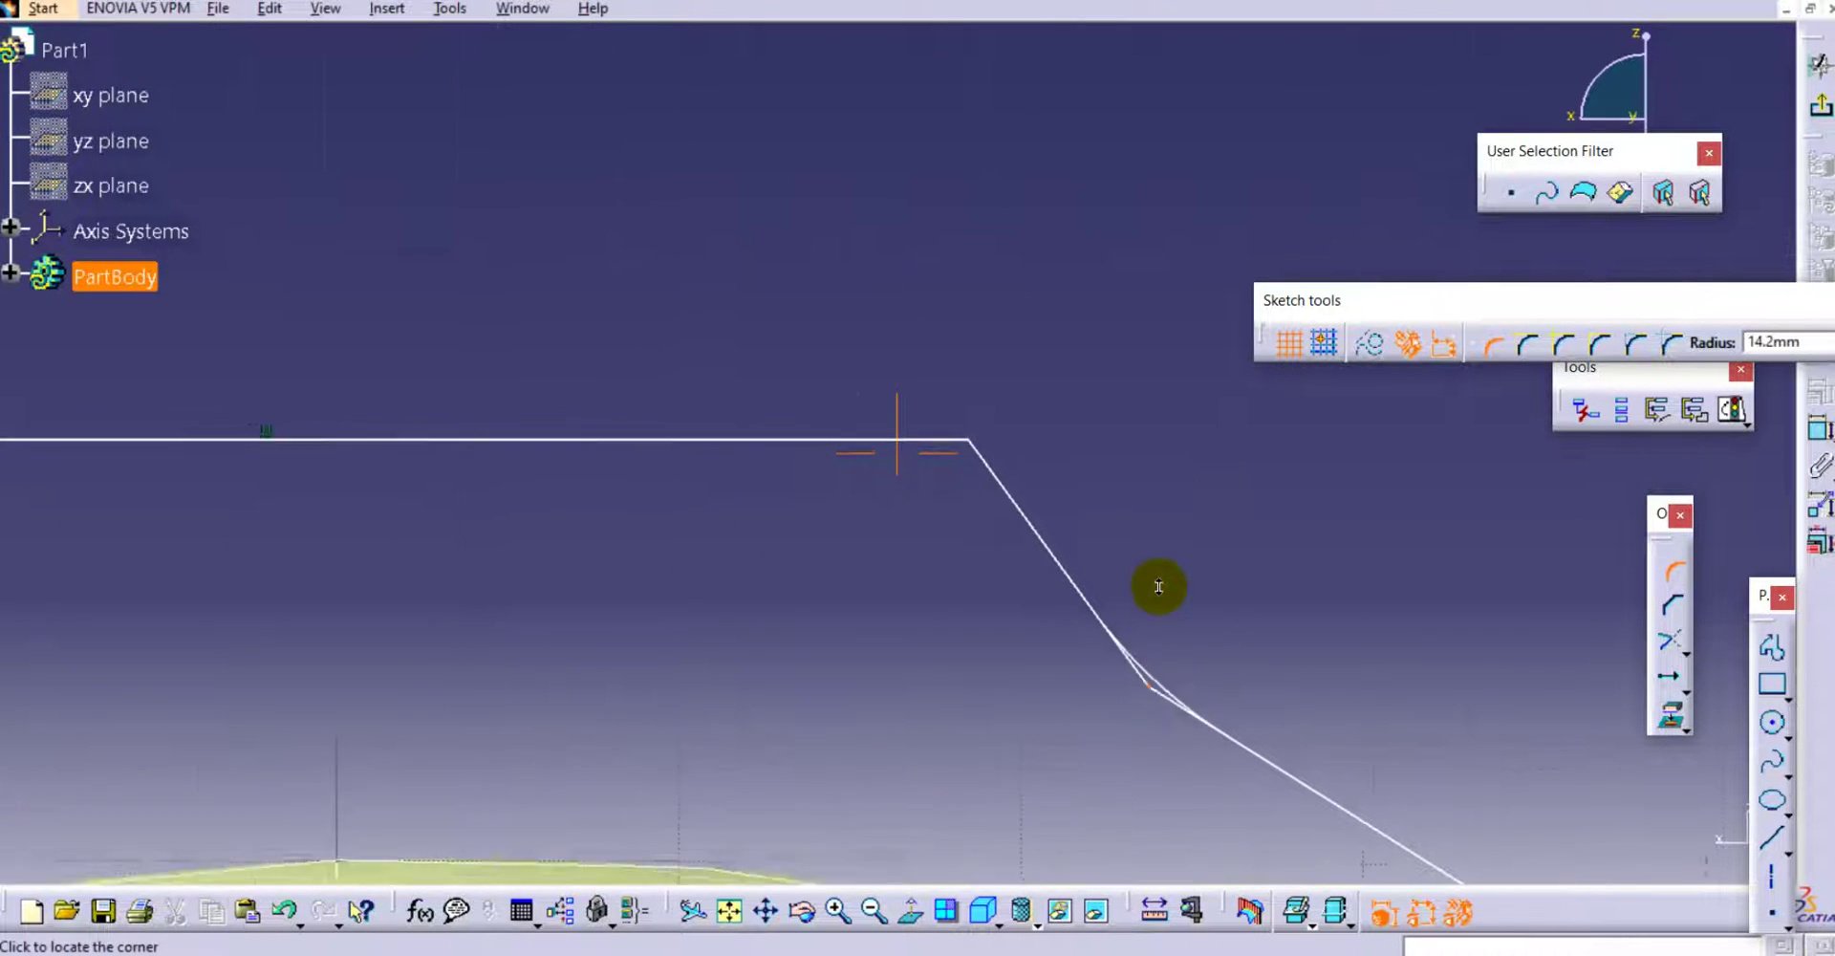
{"action": "left_click", "coordinate": [1190, 713]}
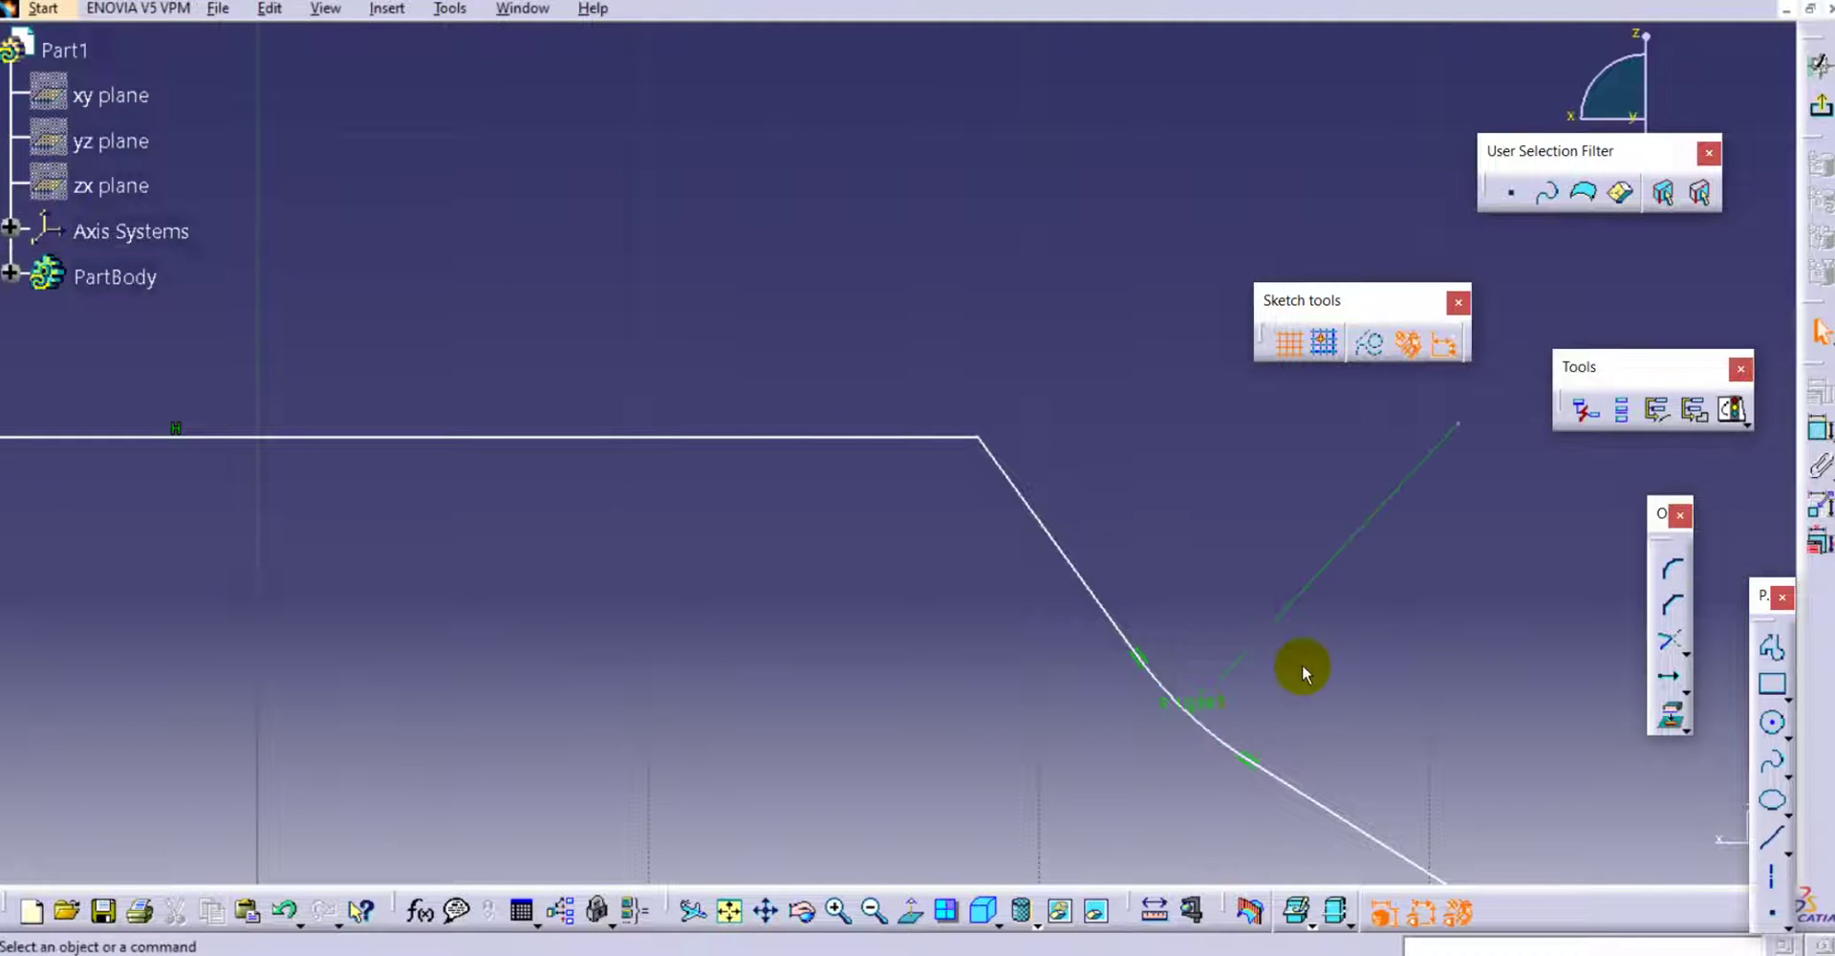
{"action": "left_click", "coordinate": [1672, 569]}
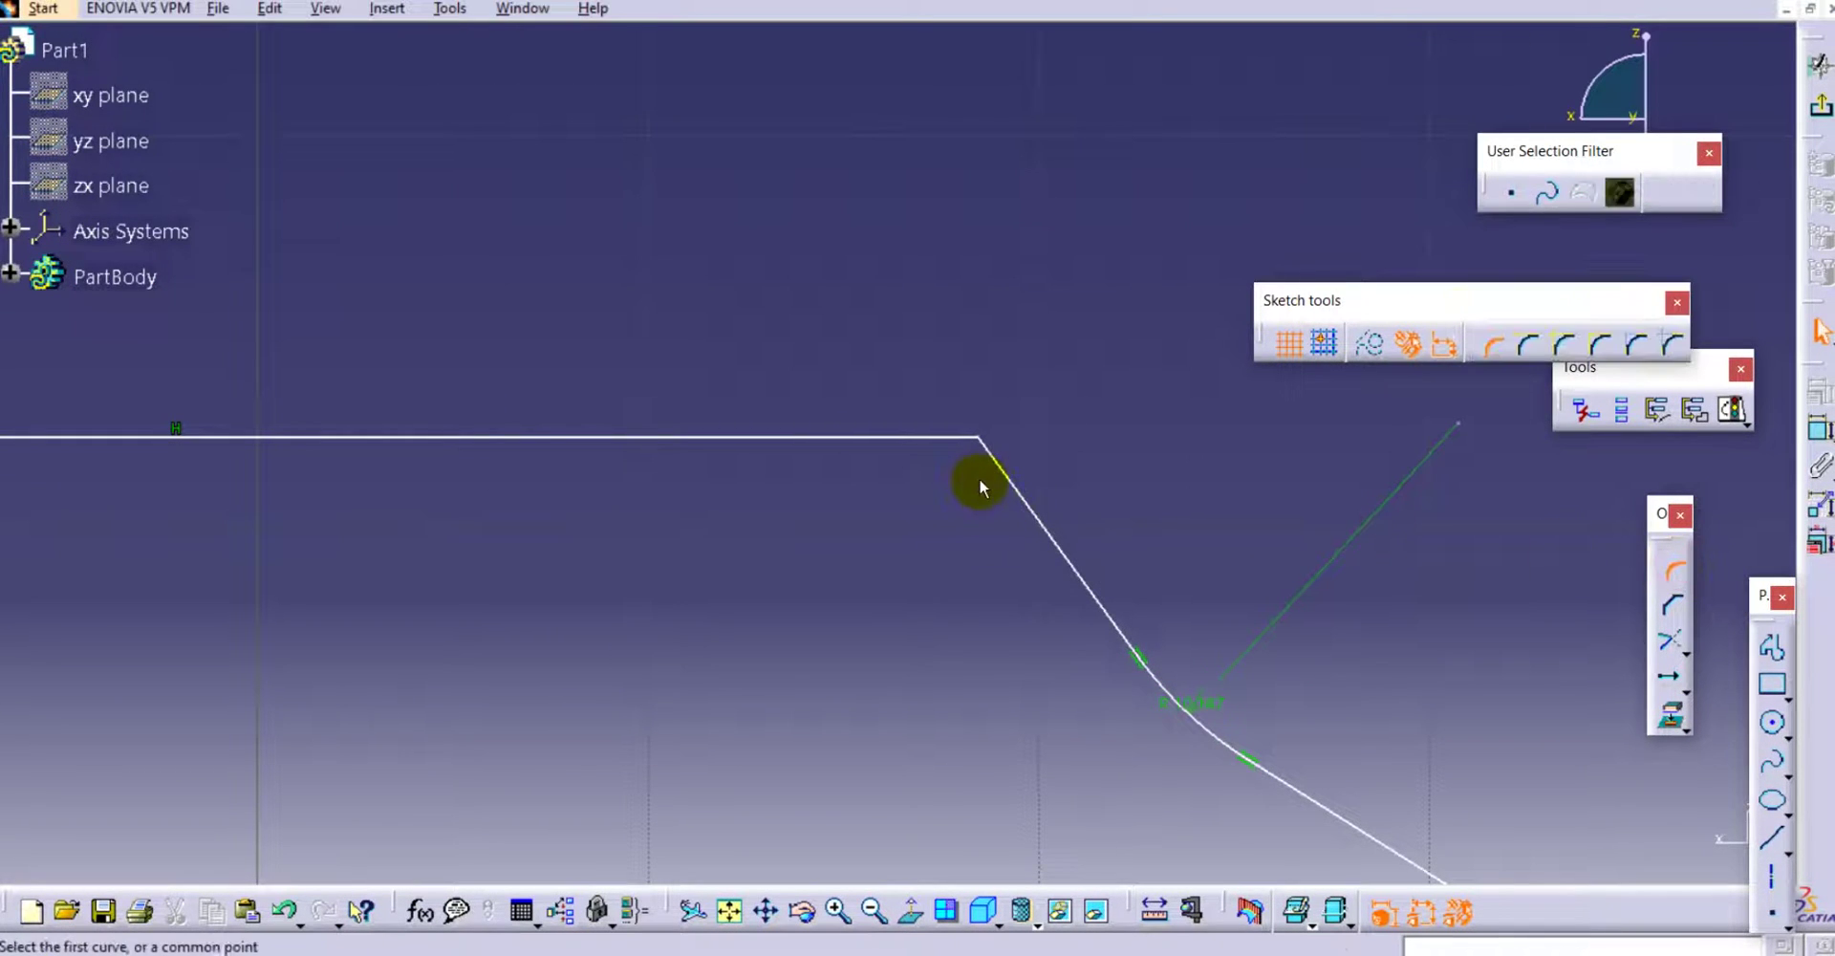
{"action": "left_click", "coordinate": [984, 442]}
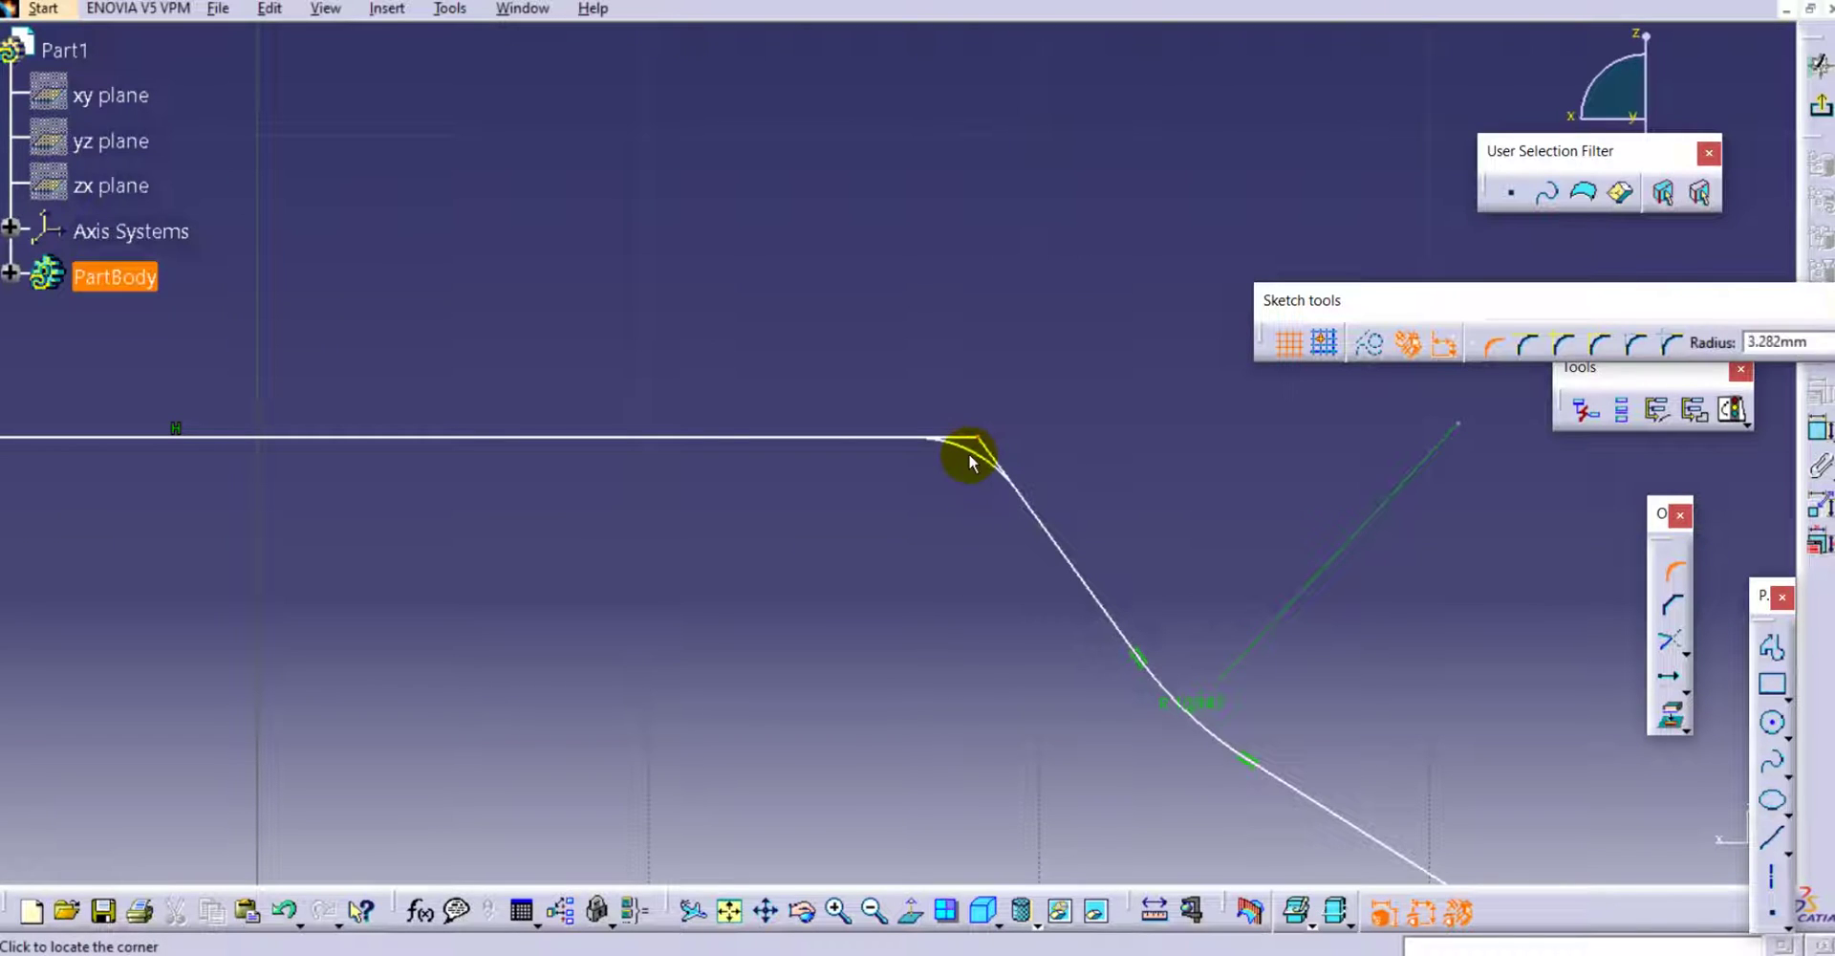
{"action": "left_click", "coordinate": [960, 479]}
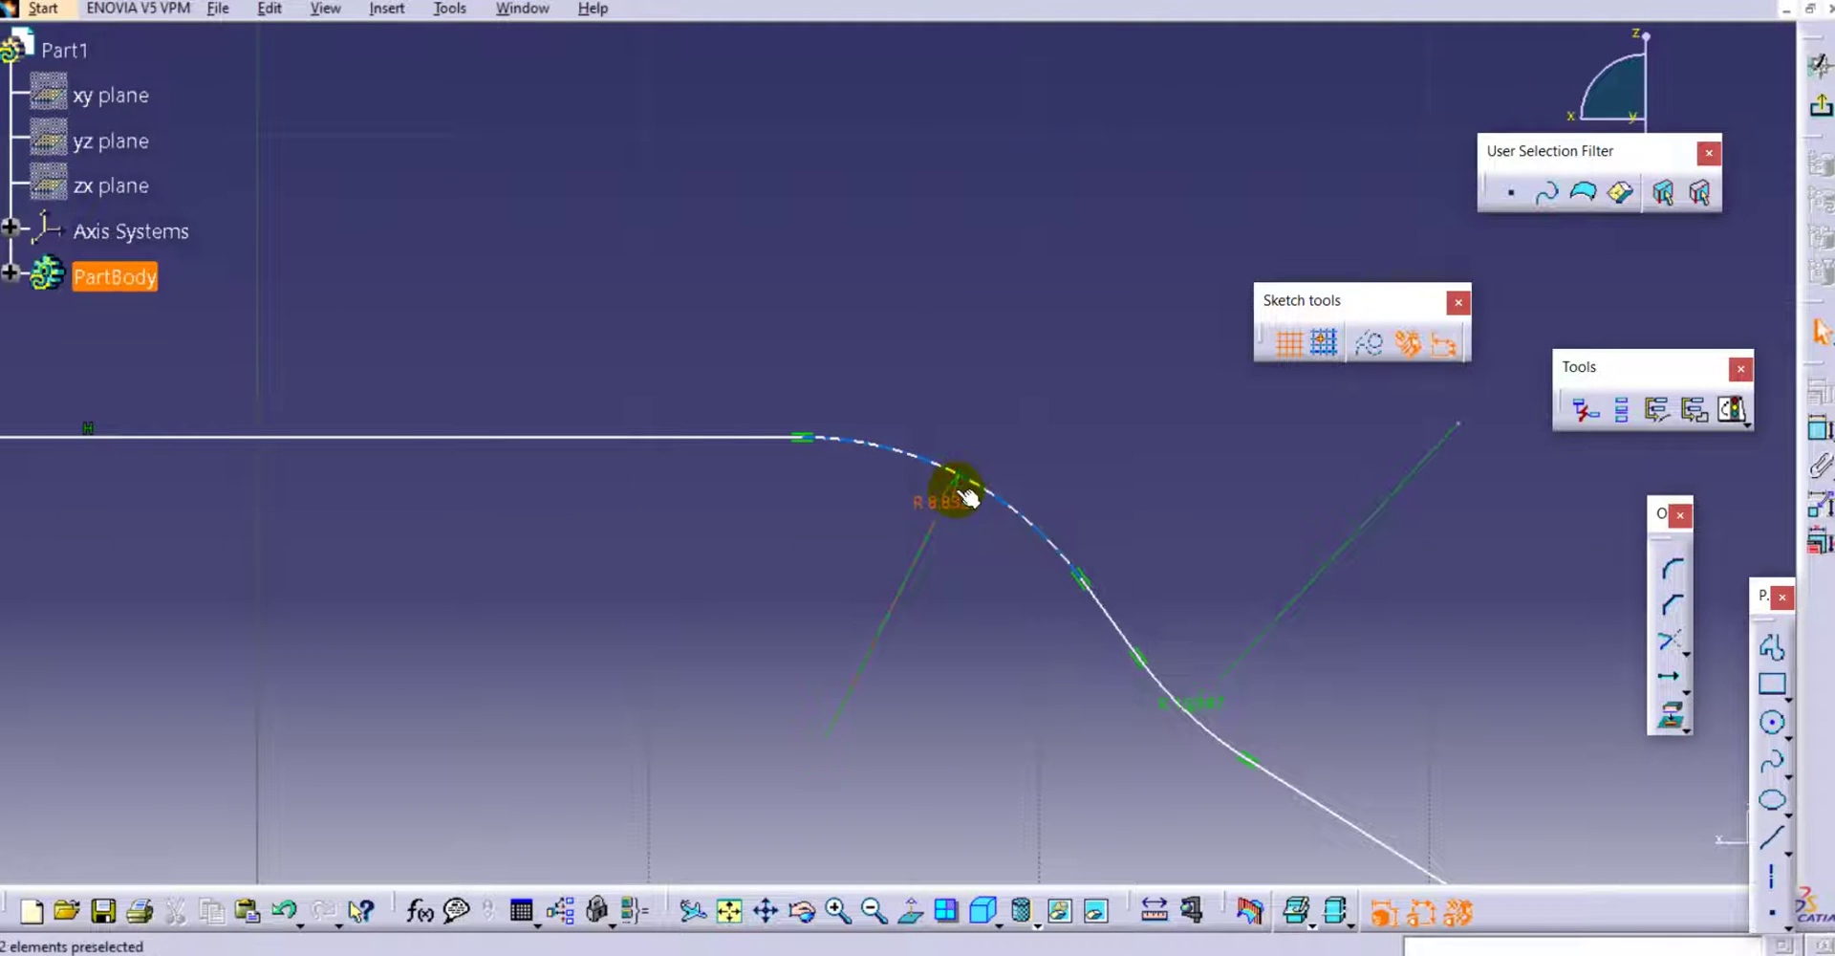
Round the lower and upper corners on the profile's left side with freehand-sized corner arcs.
{"action": "middle_click_drag", "start_coordinate": [982, 499], "coordinate": [950, 635]}
{"action": "mouse_move", "coordinate": [468, 545]}
{"action": "middle_mouse_down"}
{"action": "mouse_move", "coordinate": [1195, 622]}
{"action": "mouse_move", "coordinate": [1089, 627]}
{"action": "mouse_move", "coordinate": [1089, 586]}
{"action": "mouse_move", "coordinate": [975, 662]}
{"action": "mouse_move", "coordinate": [975, 569]}
{"action": "middle_mouse_up"}
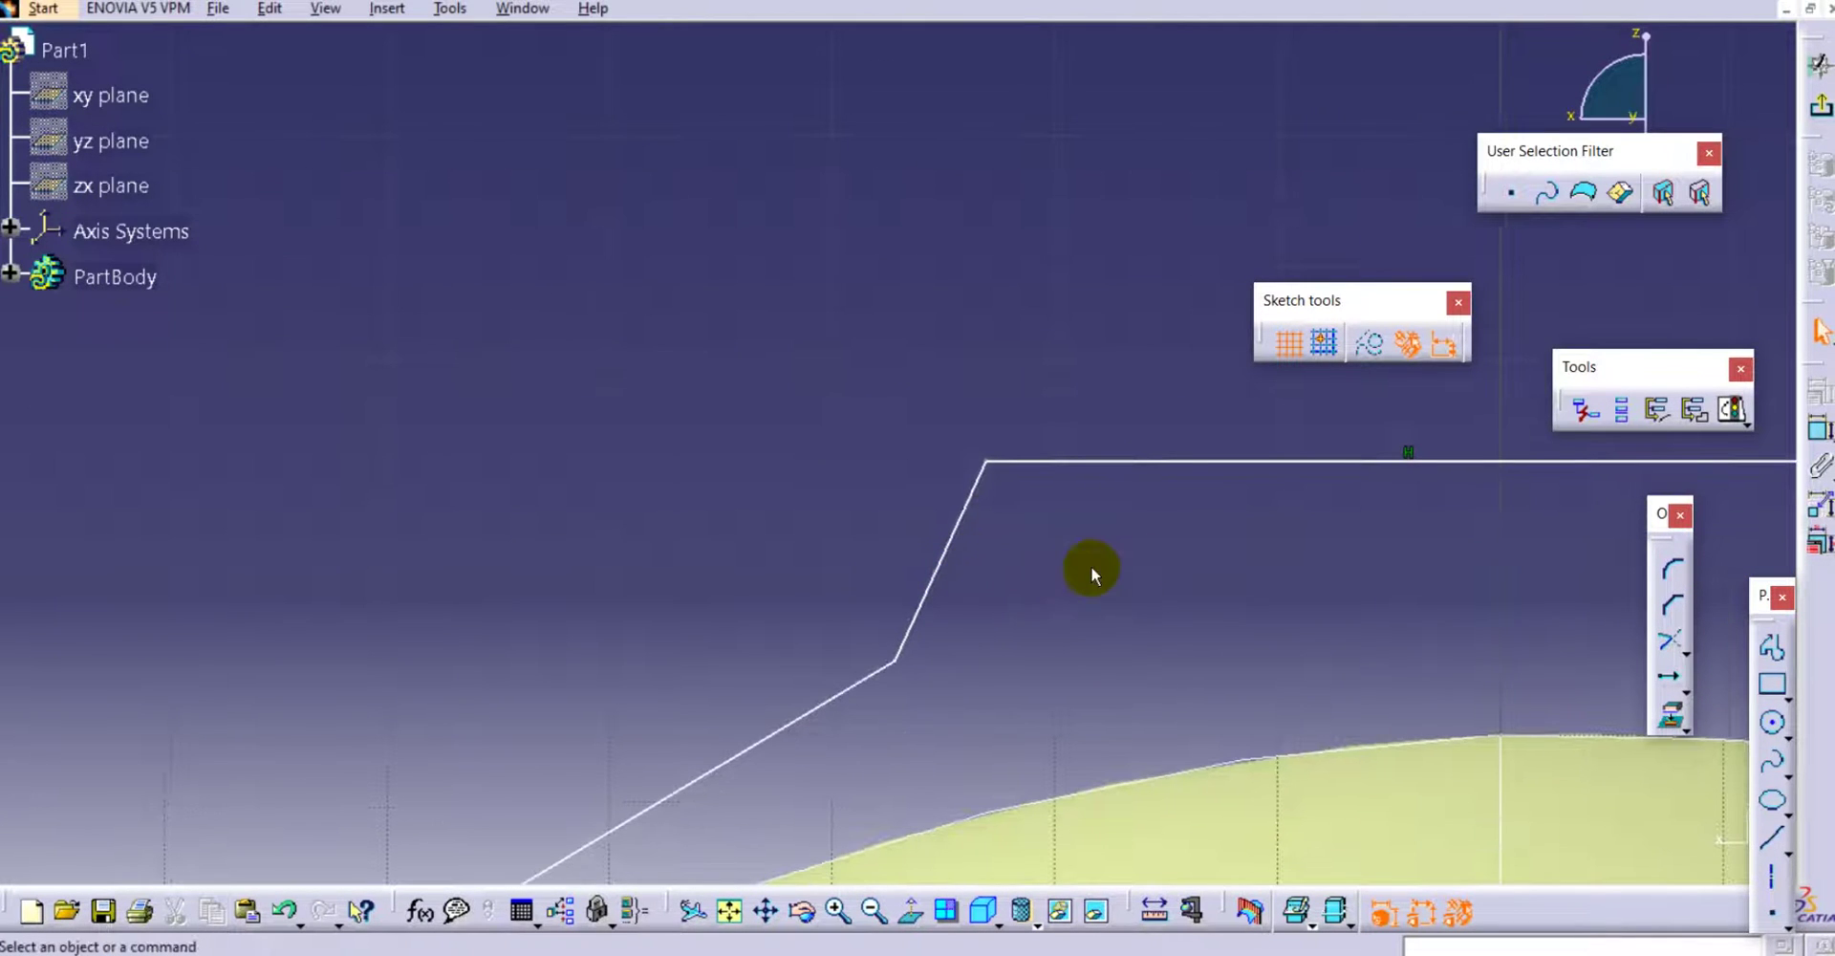
{"action": "left_click", "coordinate": [1668, 575]}
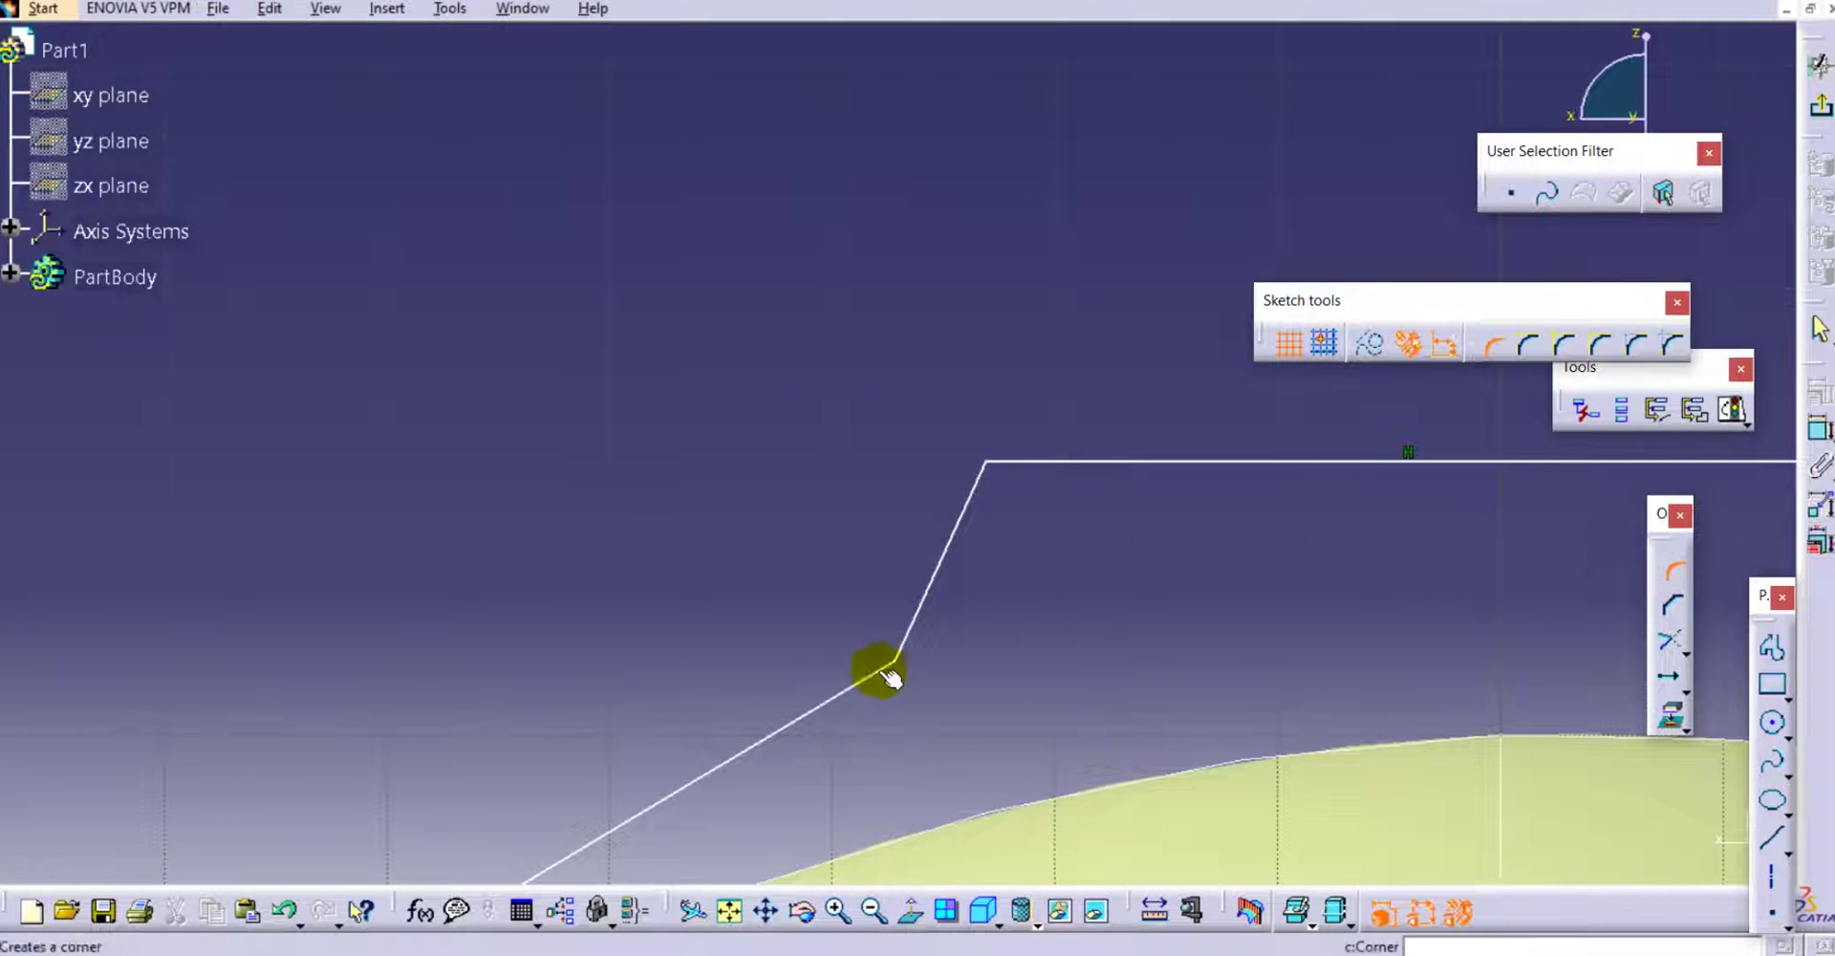
{"action": "left_click", "coordinate": [898, 664]}
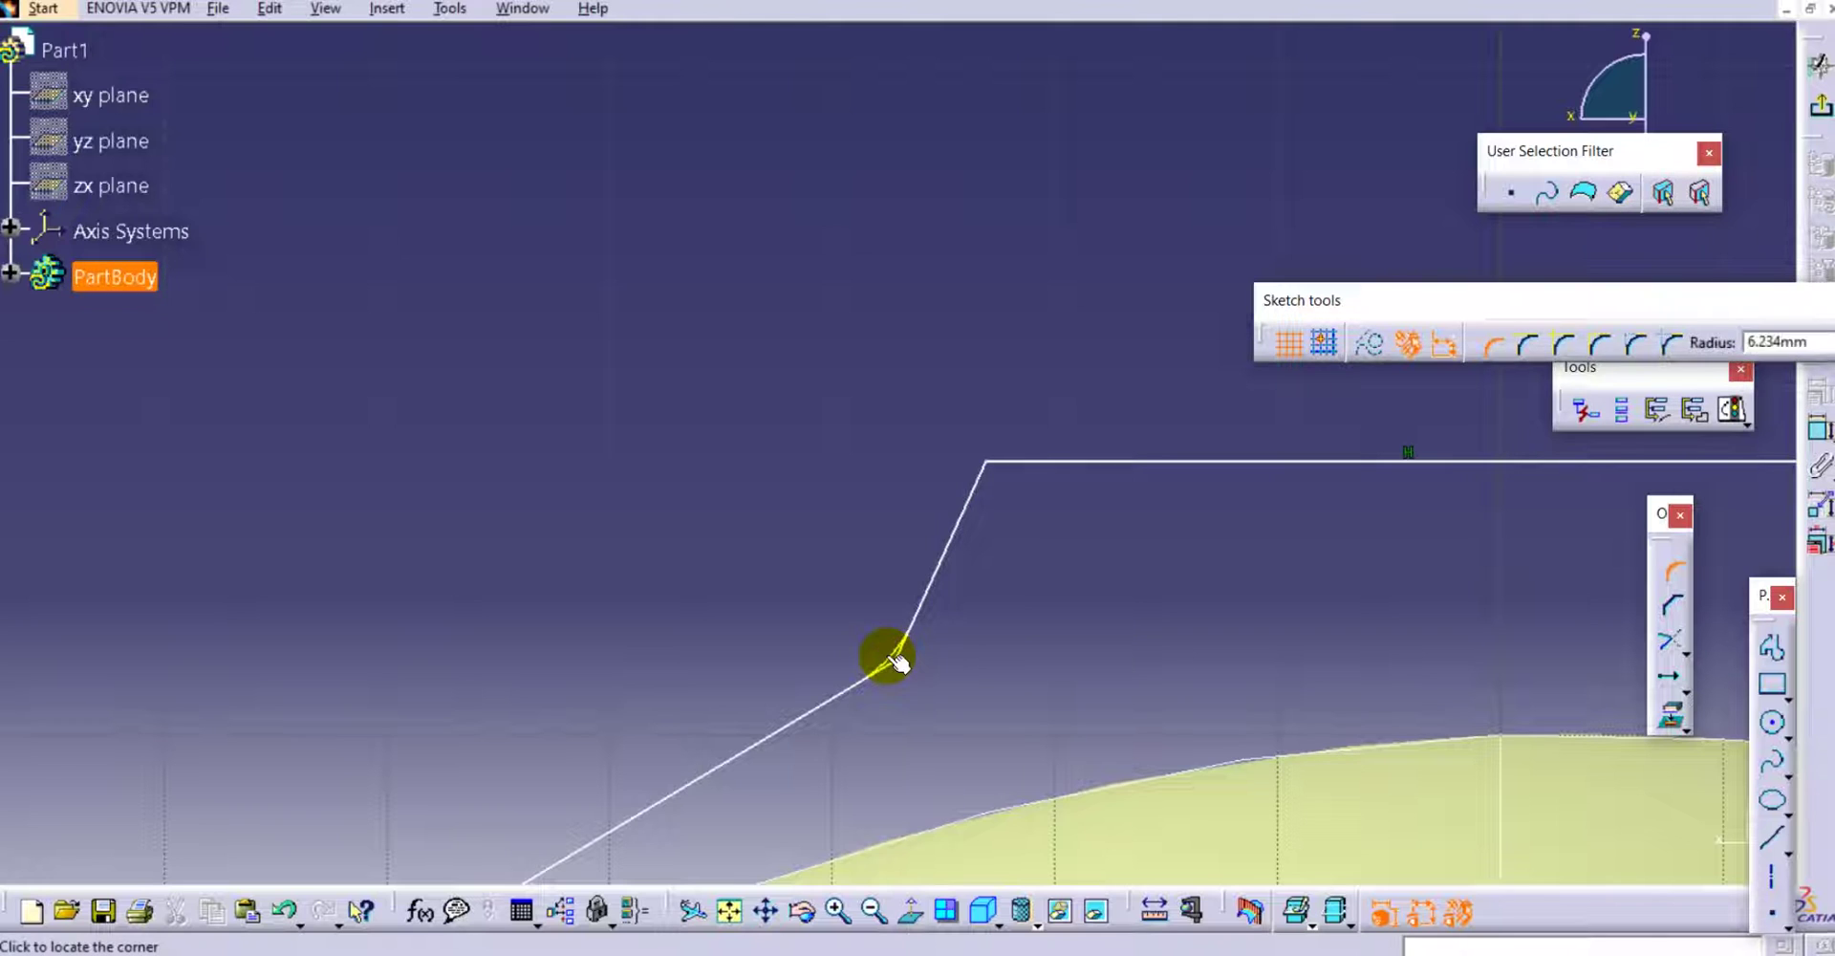
{"action": "left_click", "coordinate": [880, 650]}
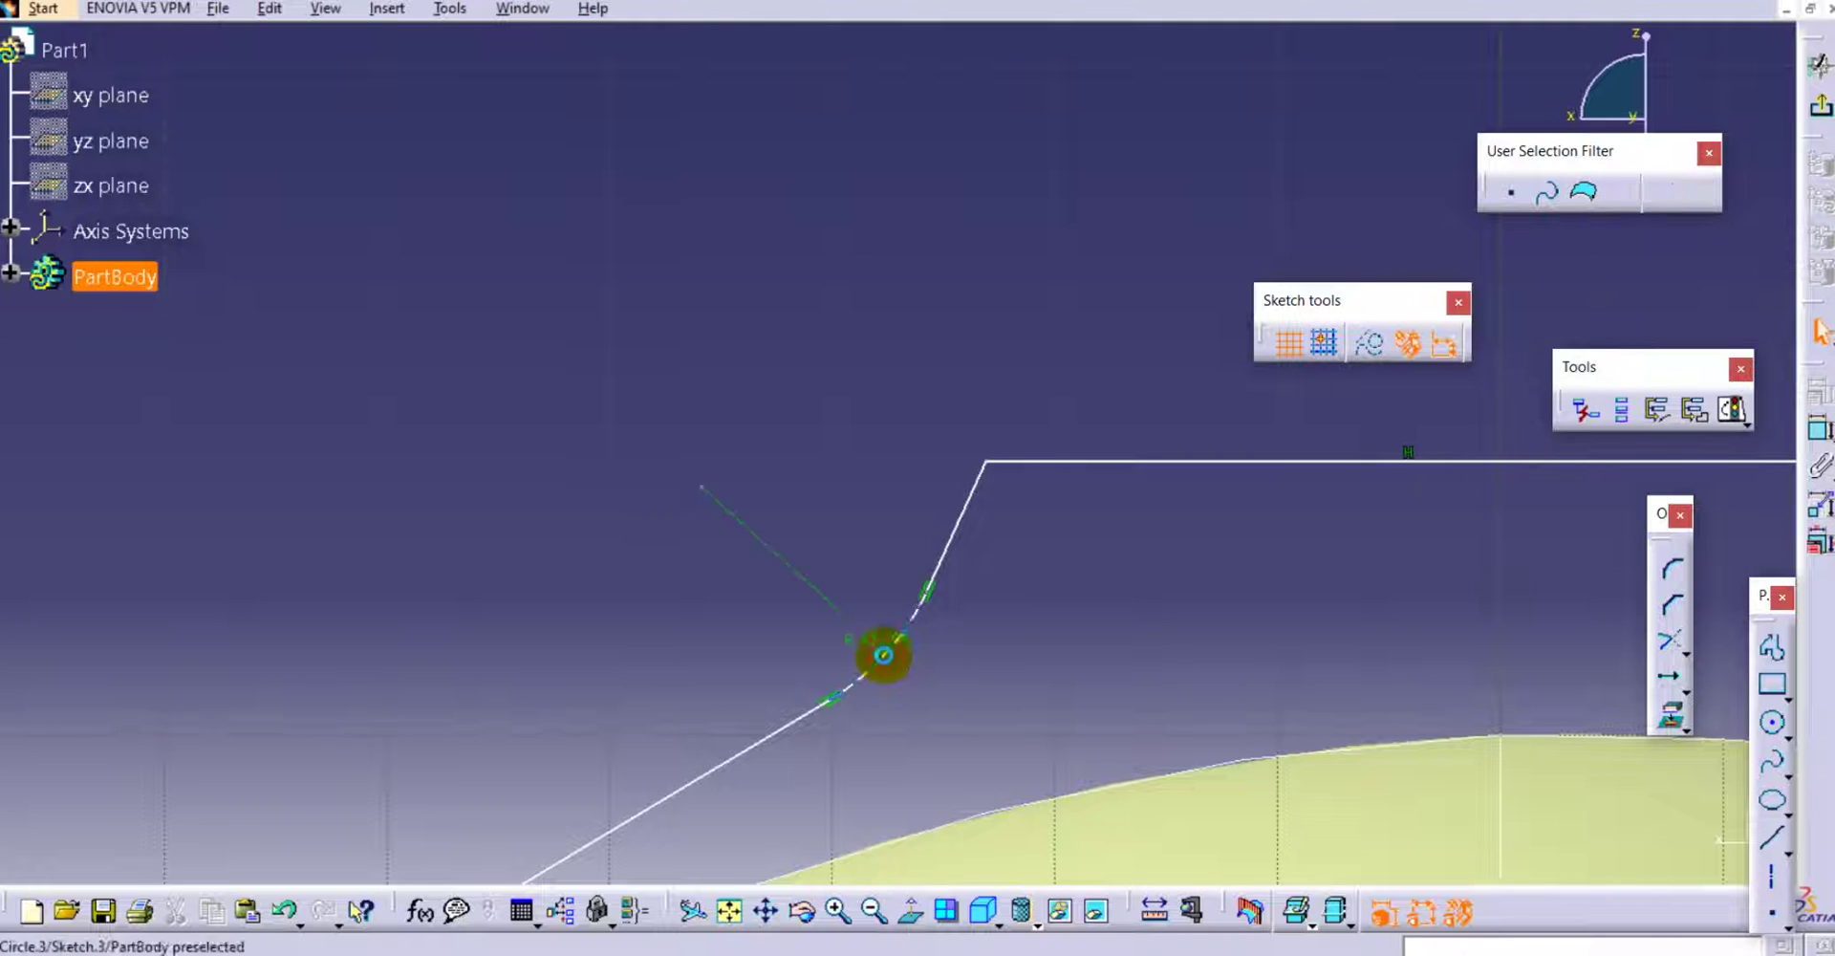
{"action": "left_click", "coordinate": [1674, 567]}
{"action": "left_click", "coordinate": [994, 466]}
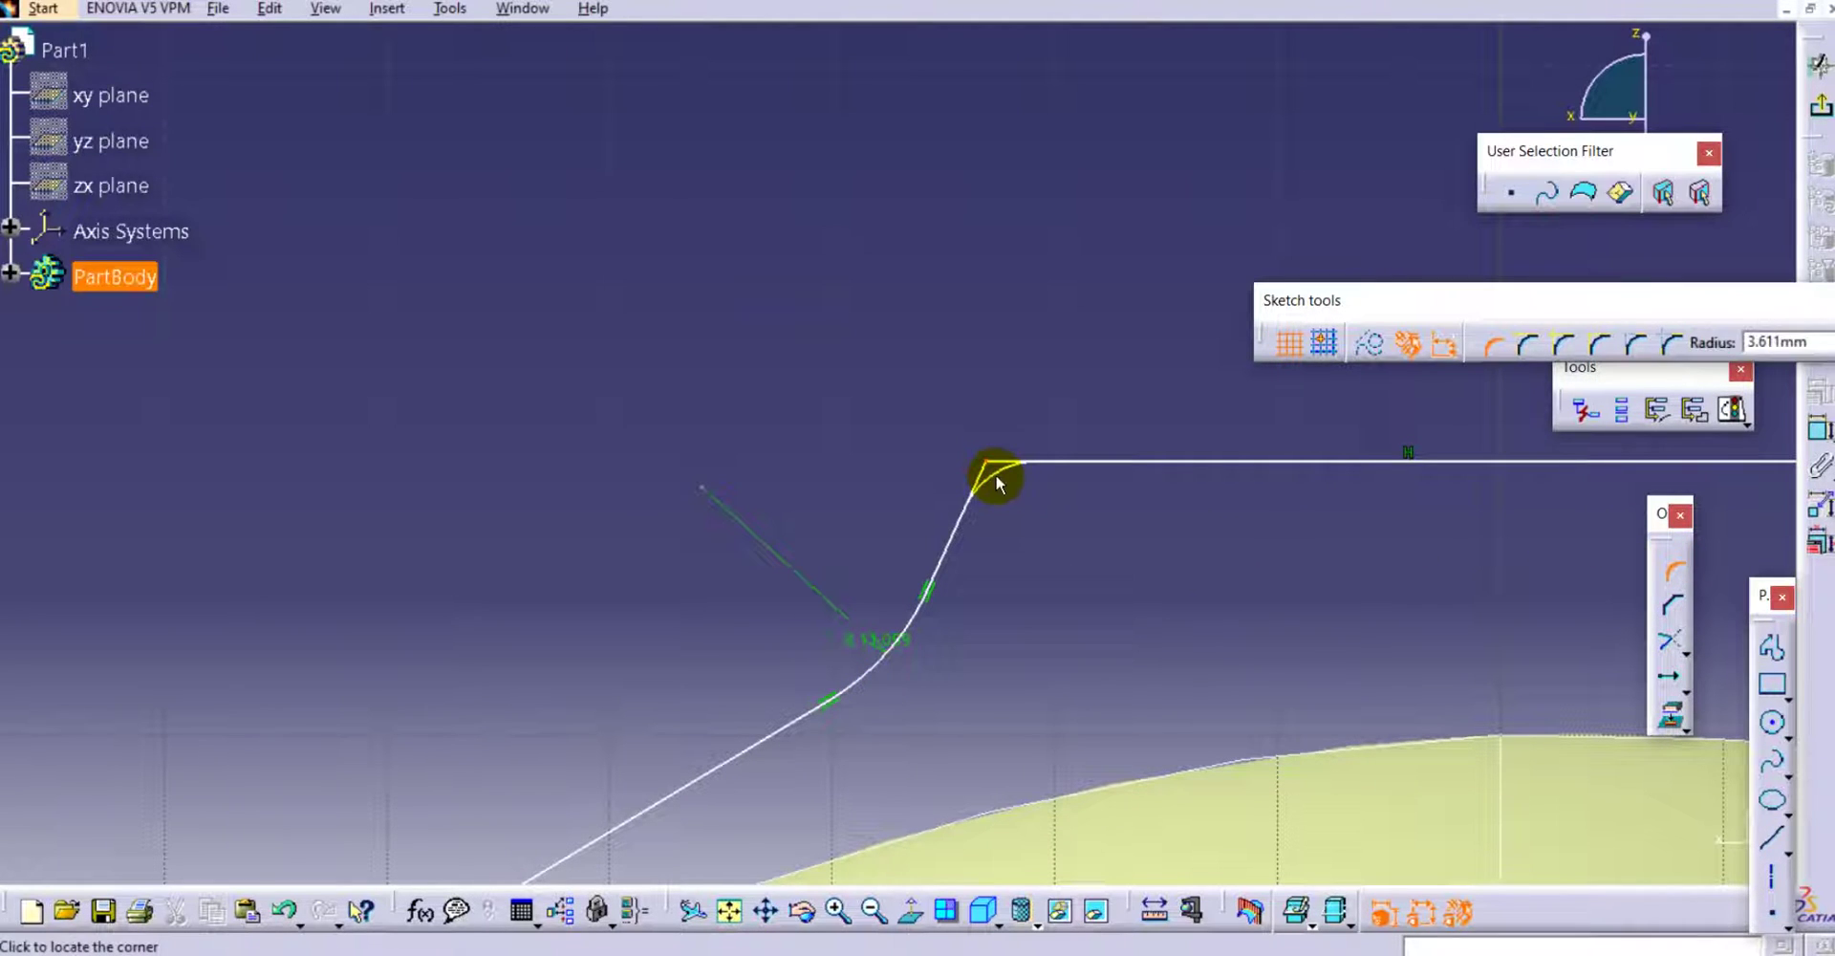
{"action": "left_click", "coordinate": [1011, 495]}
Finish the rounded profile sketch and return to the 3D surface model.
{"action": "middle_click_drag", "start_coordinate": [690, 367], "coordinate": [746, 536]}
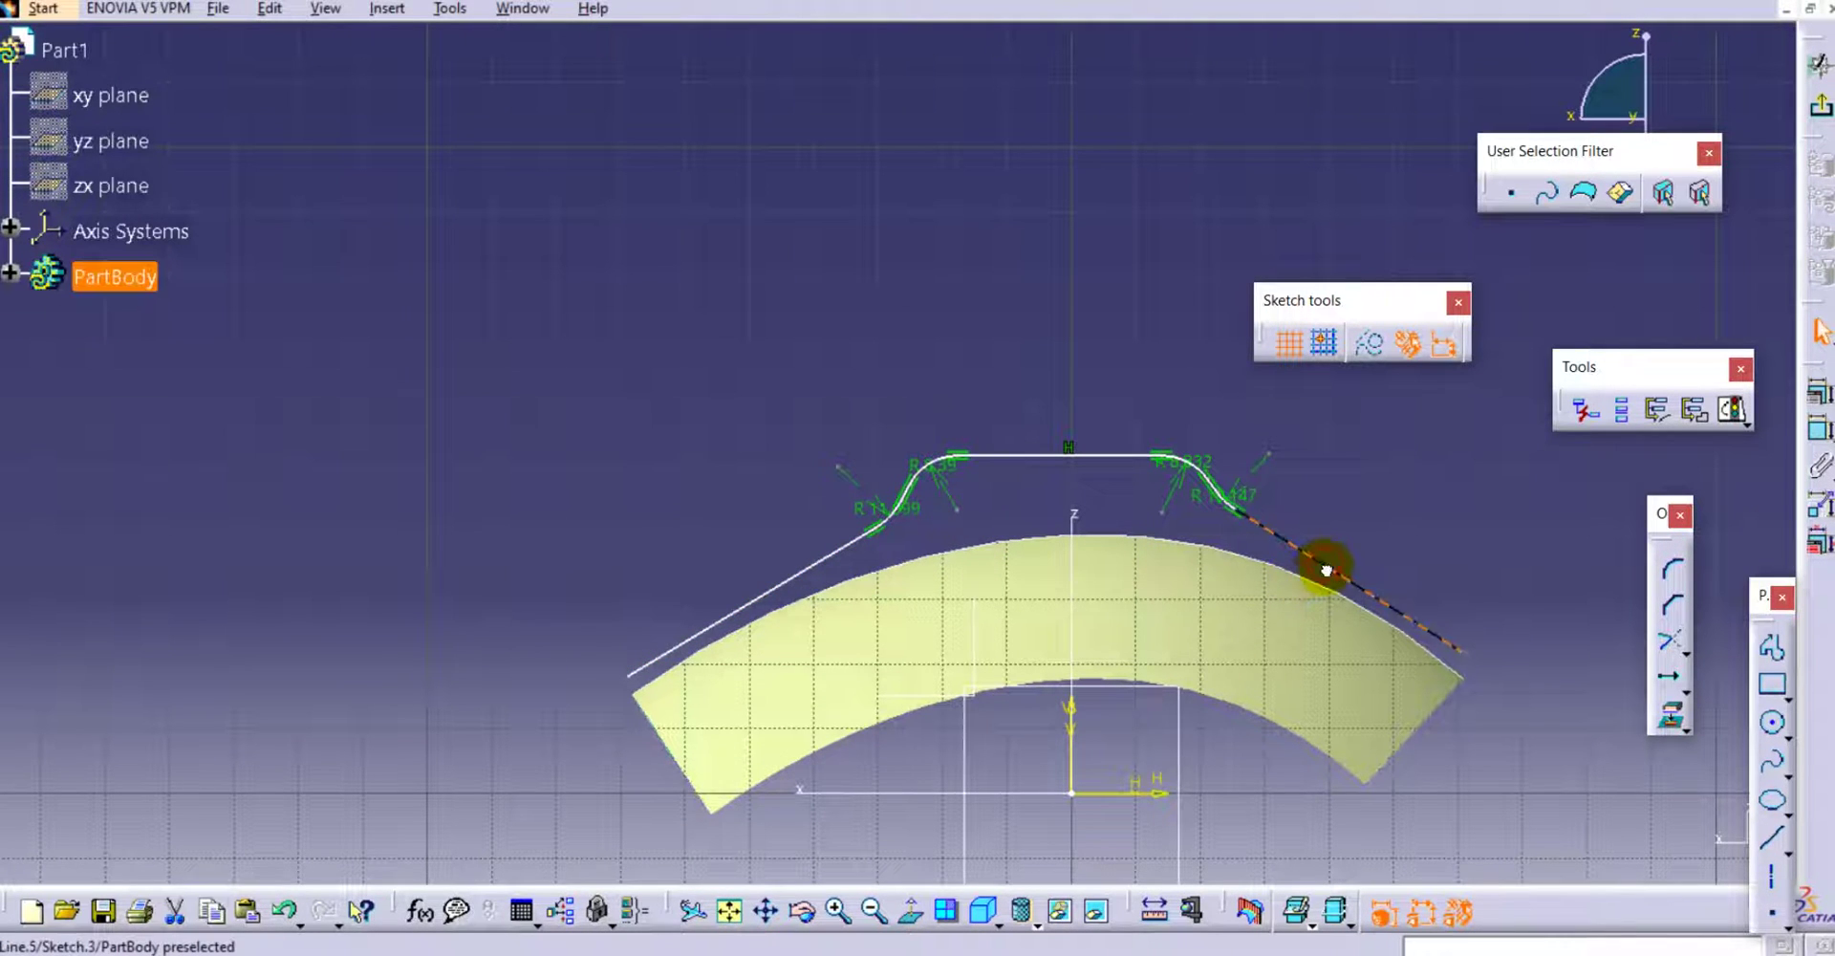
{"action": "mouse_move", "coordinate": [1095, 583]}
{"action": "middle_mouse_down"}
{"action": "mouse_move", "coordinate": [1150, 320]}
{"action": "mouse_move", "coordinate": [1167, 397]}
{"action": "mouse_move", "coordinate": [1364, 382]}
{"action": "middle_mouse_up"}
{"action": "left_click", "coordinate": [1819, 105]}
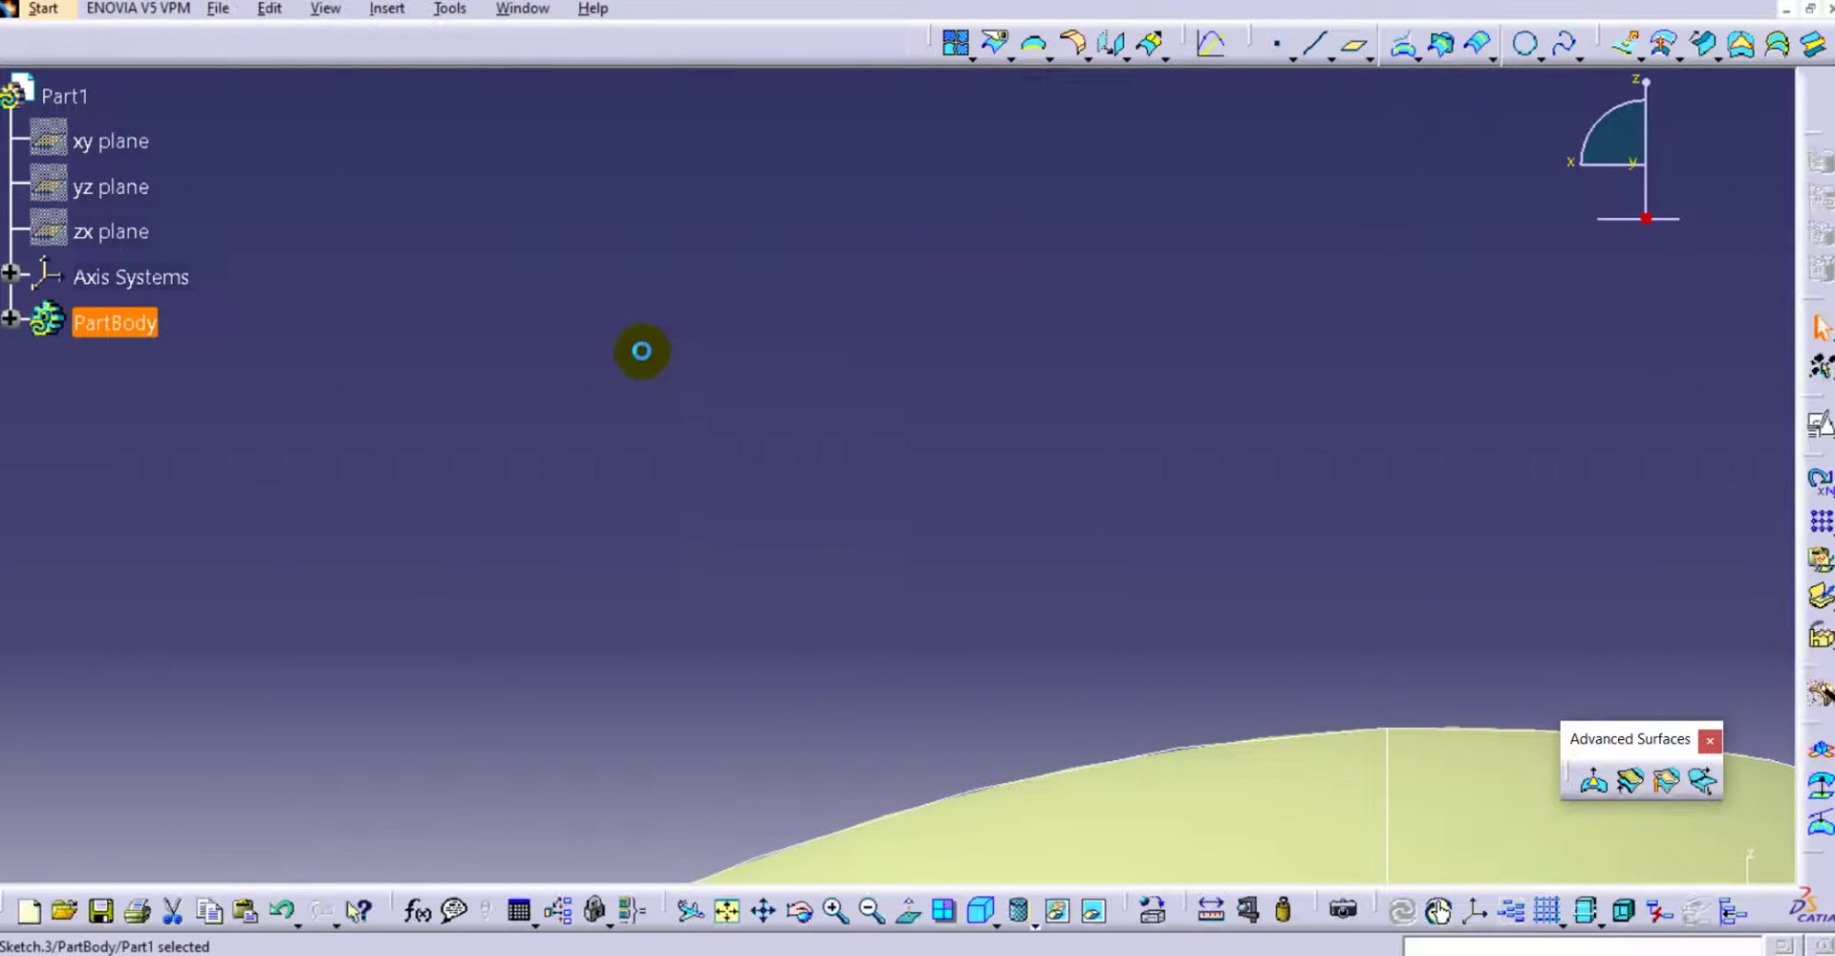
{"action": "mouse_move", "coordinate": [655, 336]}
{"action": "middle_mouse_down"}
{"action": "mouse_move", "coordinate": [679, 476]}
{"action": "mouse_move", "coordinate": [869, 529]}
{"action": "mouse_move", "coordinate": [1190, 390]}
{"action": "mouse_move", "coordinate": [1105, 332]}
{"action": "middle_mouse_up"}
{"action": "left_click", "coordinate": [1466, 450]}
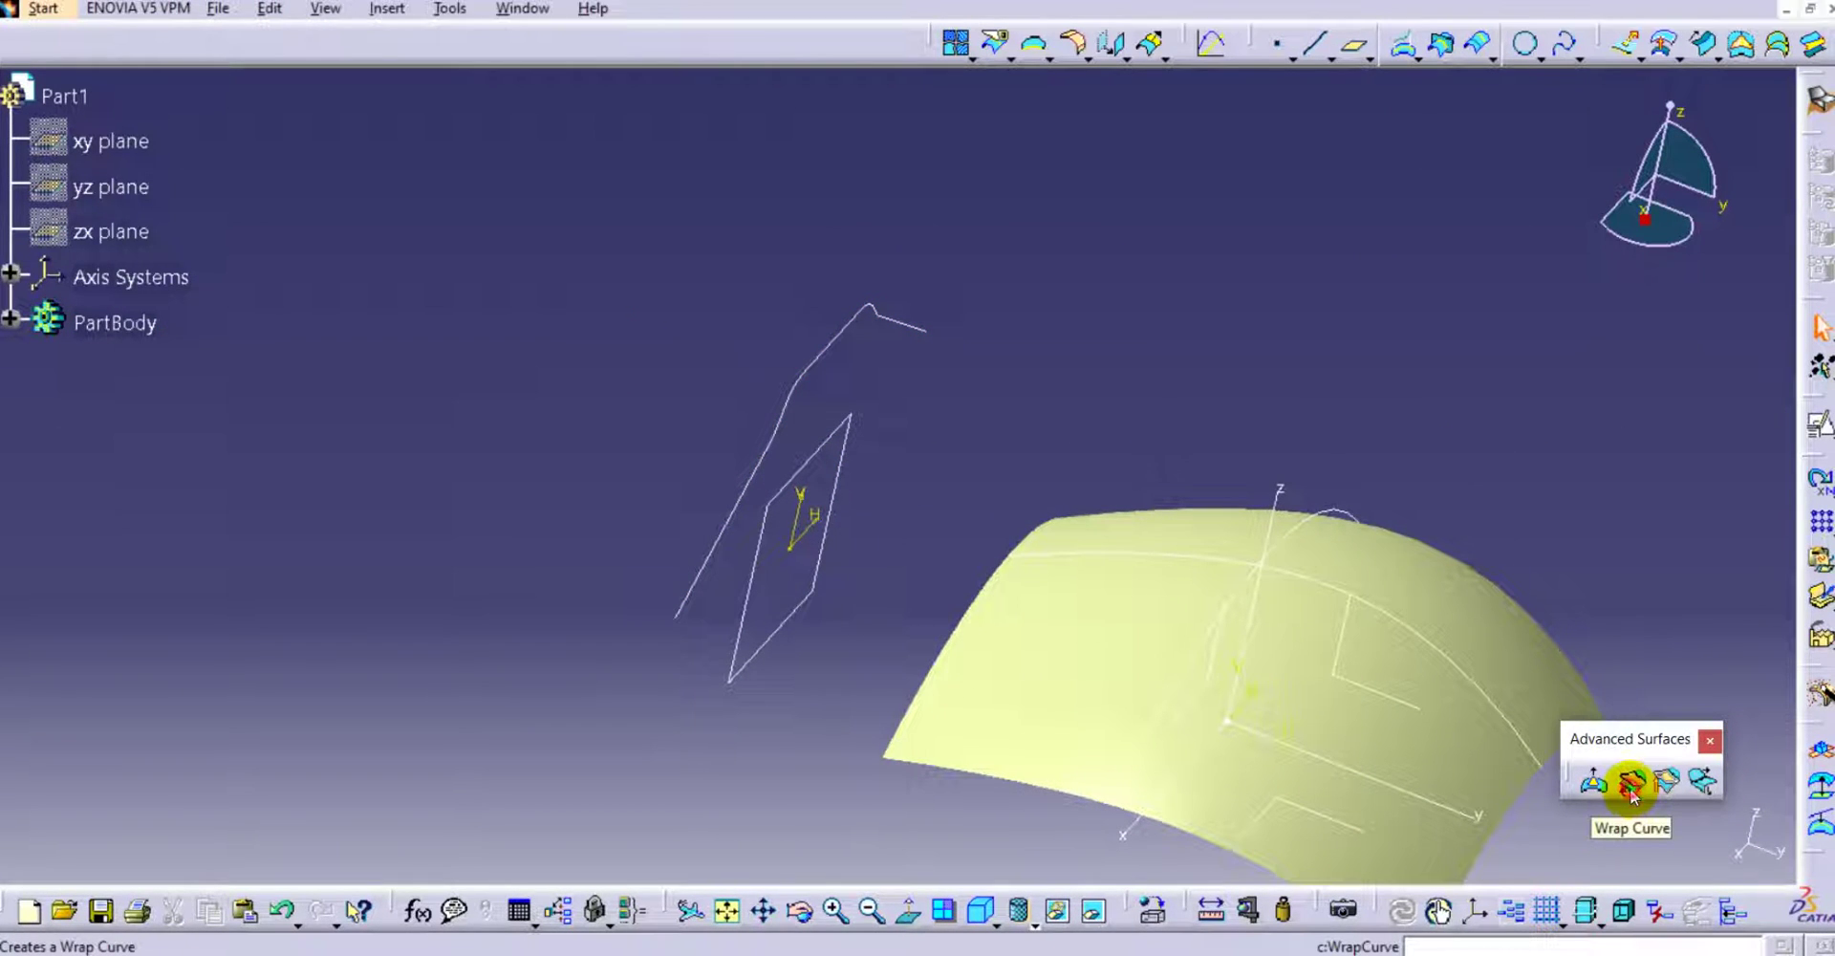
Start a Wrap Curve on the swept surface, using its edge facing the profile sketch as the reference curve.
{"action": "left_click", "coordinate": [1631, 790]}
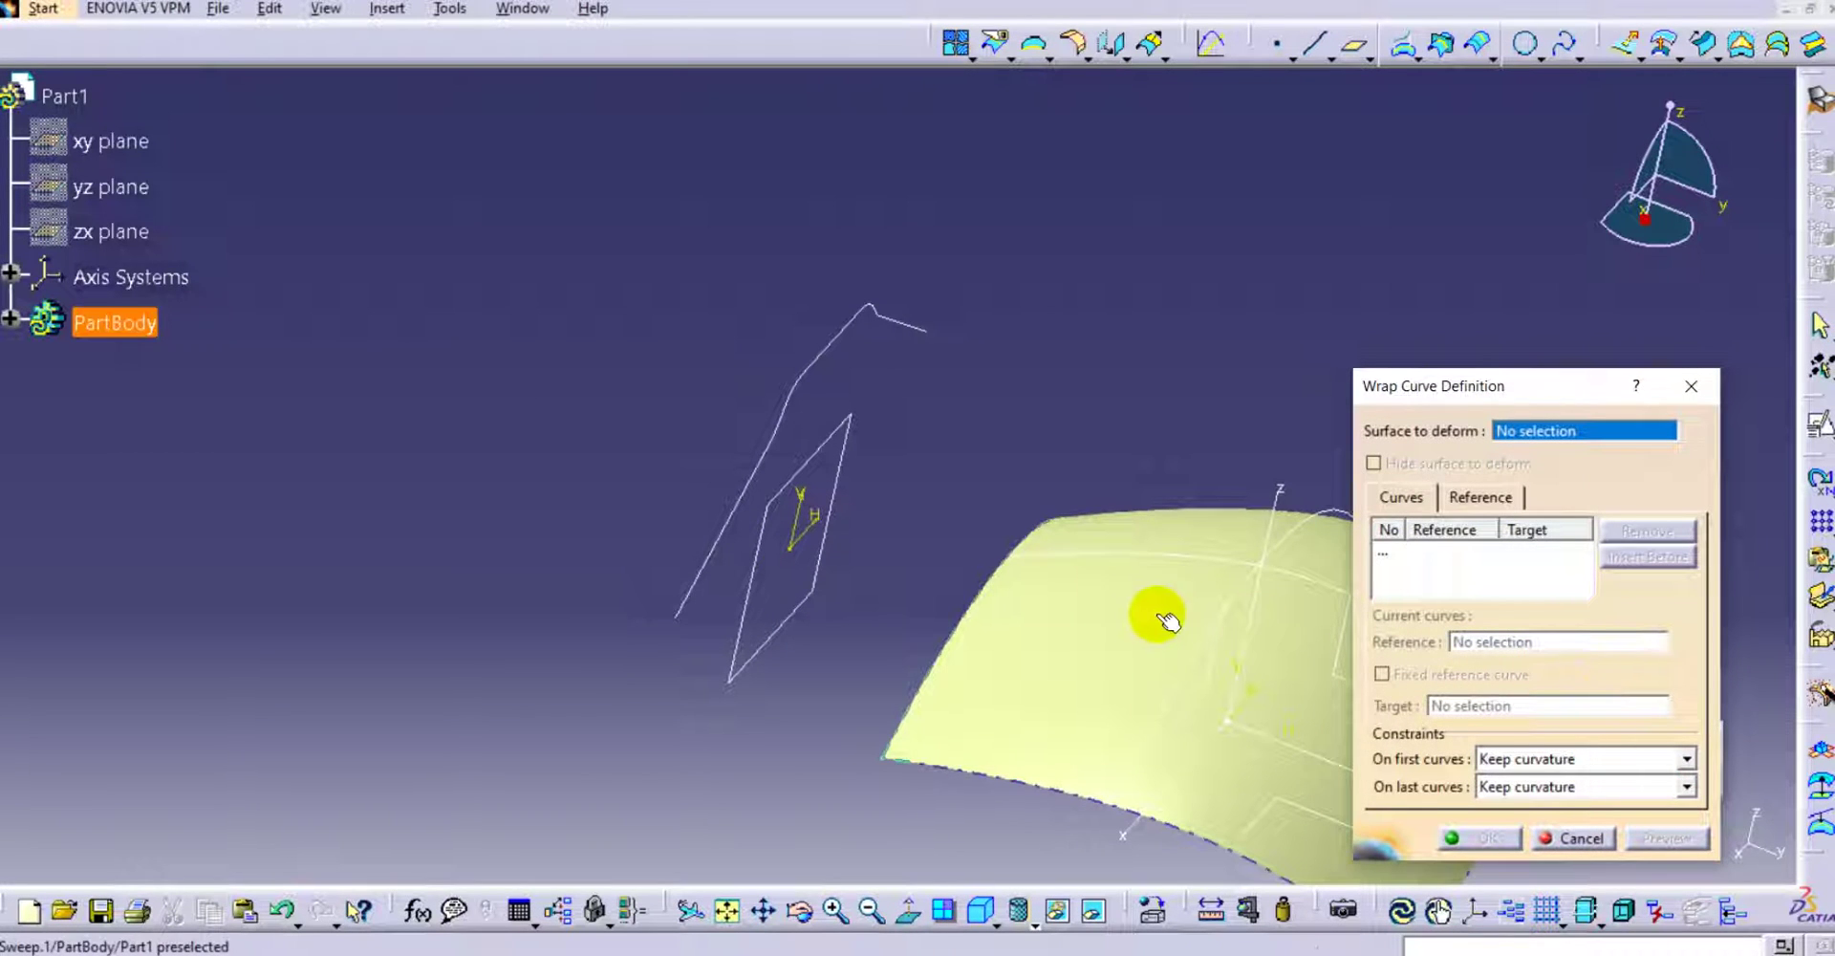
{"action": "left_click", "coordinate": [1132, 615]}
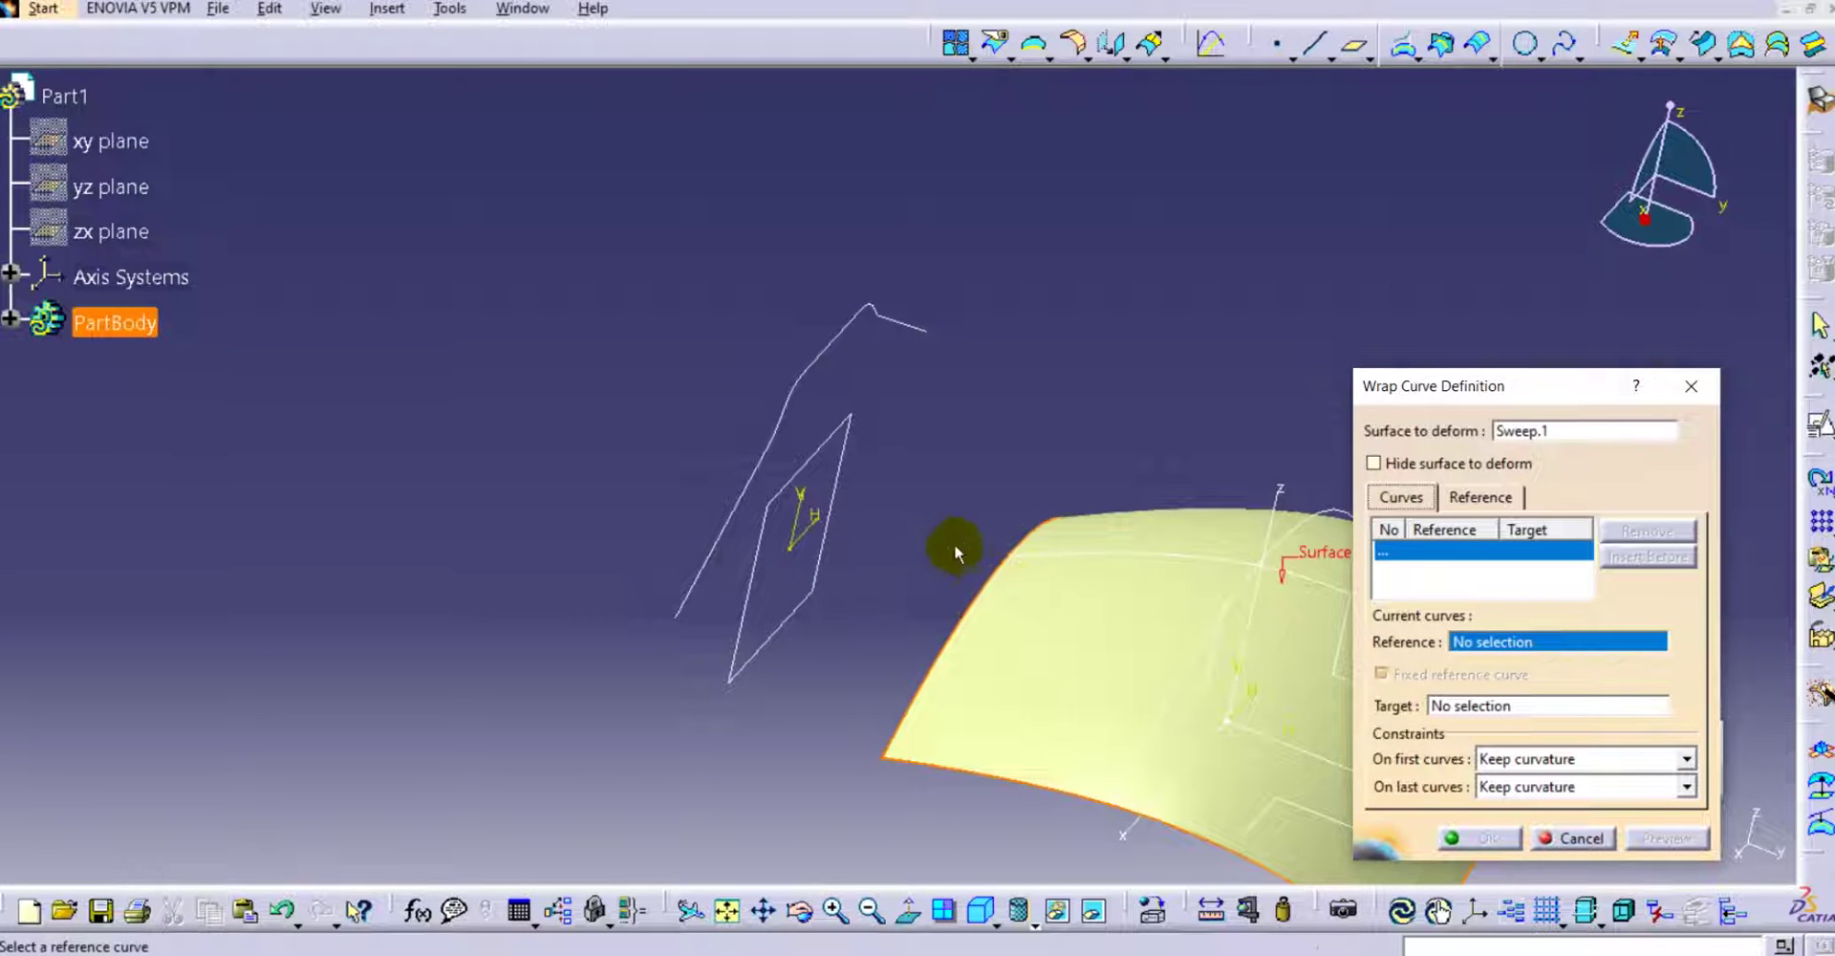
{"action": "middle_click_drag", "start_coordinate": [954, 553], "coordinate": [918, 548]}
{"action": "left_click", "coordinate": [1401, 528]}
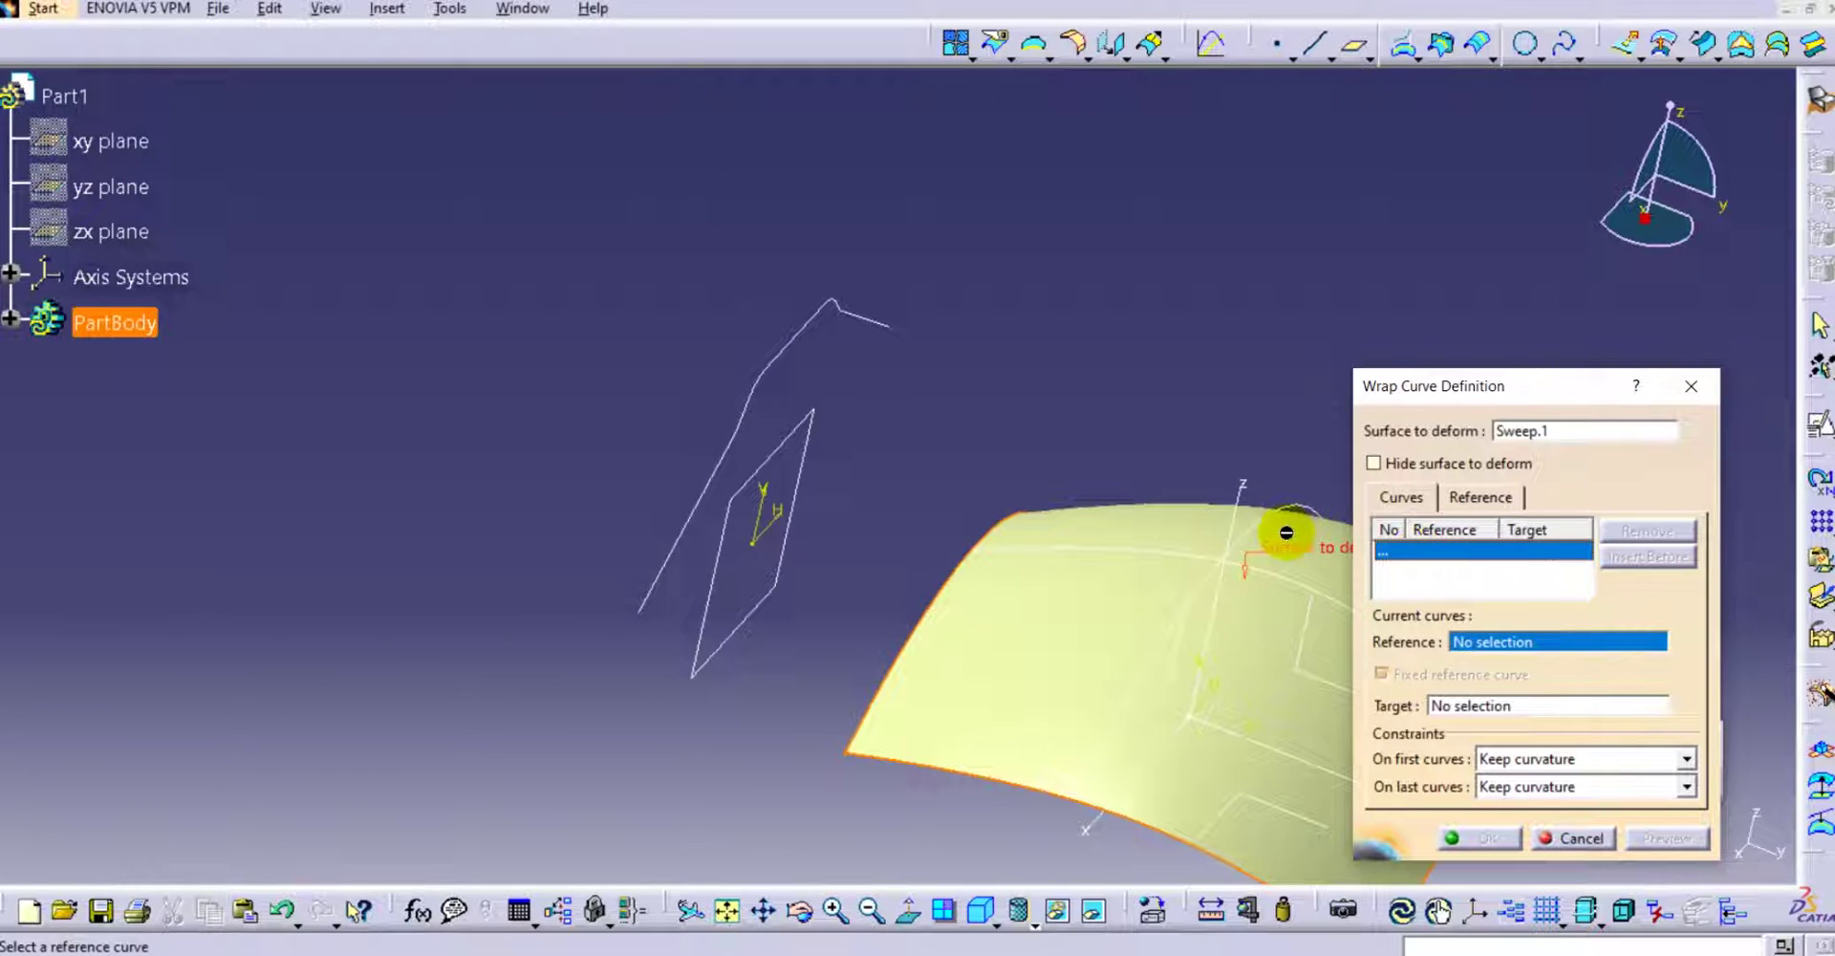
{"action": "left_click", "coordinate": [951, 585]}
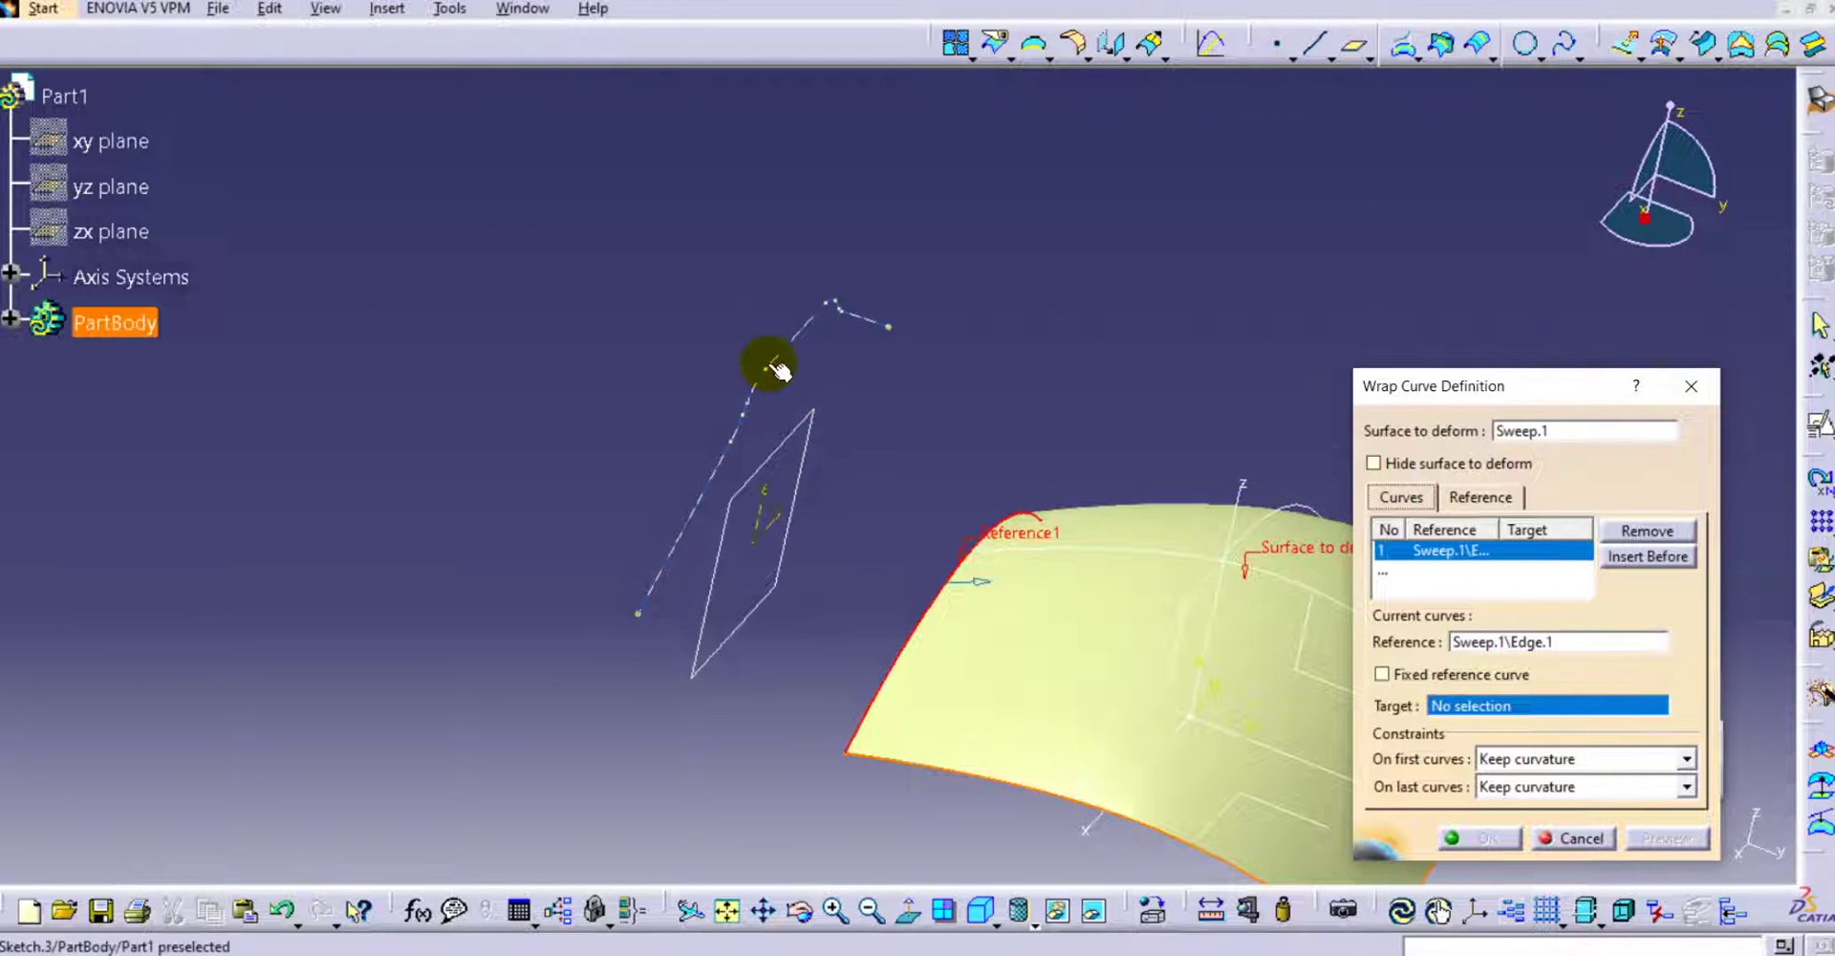
Use the rounded profile sketch as the wrap's target curve, preview it and create the deformed surface.
{"action": "left_click", "coordinate": [776, 366]}
{"action": "left_click", "coordinate": [1663, 841]}
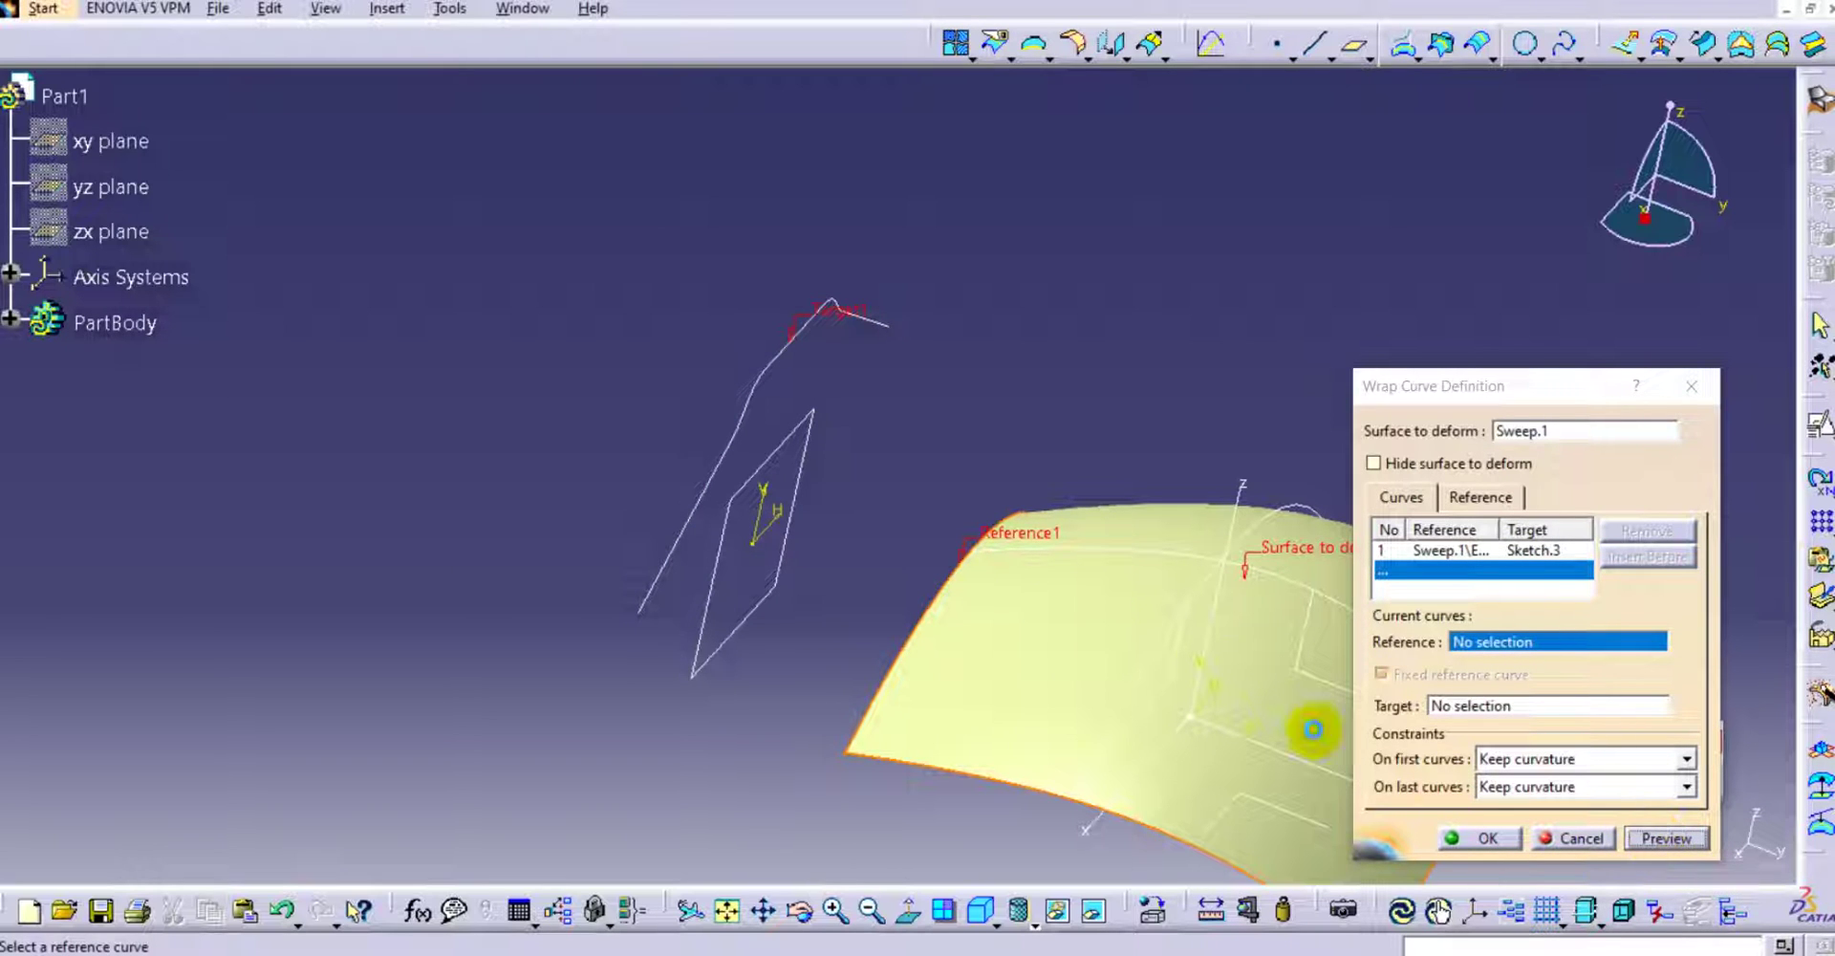
{"action": "middle_click_drag", "start_coordinate": [944, 593], "coordinate": [660, 500]}
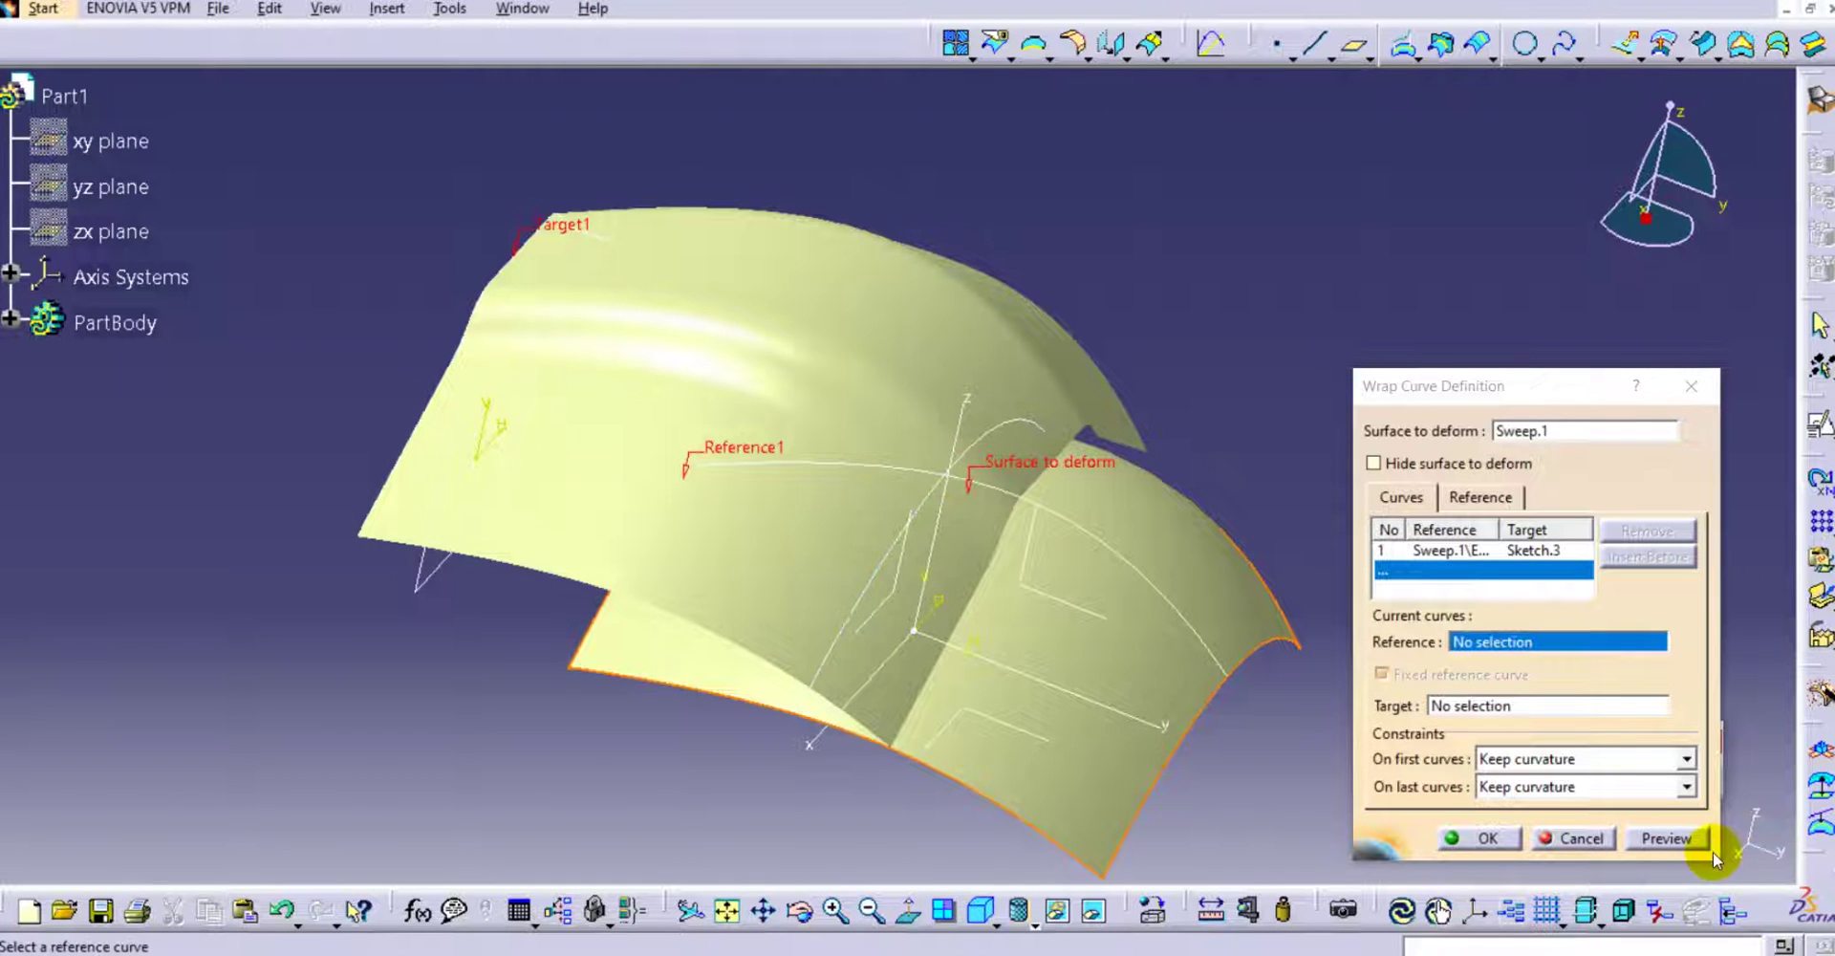
{"action": "left_click", "coordinate": [1500, 837]}
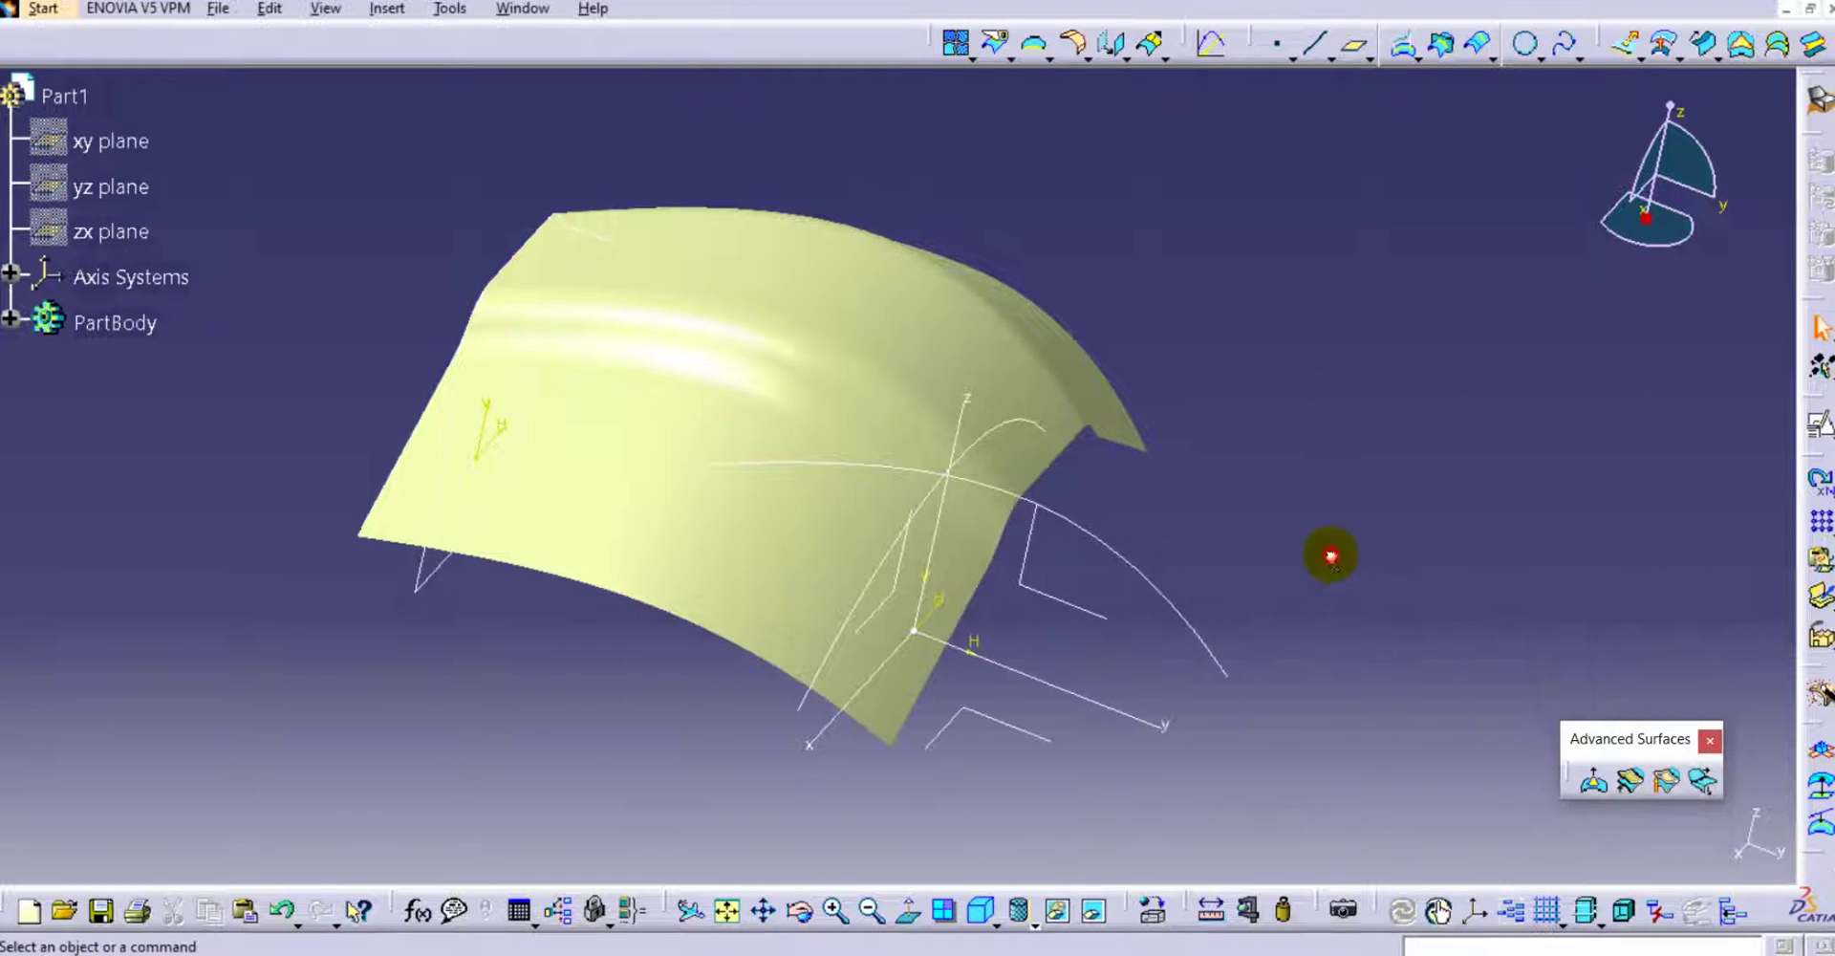
{"action": "middle_click_drag", "start_coordinate": [1261, 525], "coordinate": [1433, 664]}
{"action": "mouse_move", "coordinate": [1176, 524]}
{"action": "middle_mouse_down"}
{"action": "mouse_move", "coordinate": [1119, 513]}
{"action": "mouse_move", "coordinate": [998, 662]}
{"action": "mouse_move", "coordinate": [1127, 577]}
{"action": "mouse_move", "coordinate": [1073, 422]}
{"action": "mouse_move", "coordinate": [1142, 580]}
{"action": "mouse_move", "coordinate": [943, 577]}
{"action": "mouse_move", "coordinate": [1242, 463]}
{"action": "mouse_move", "coordinate": [1036, 512]}
{"action": "mouse_move", "coordinate": [865, 445]}
{"action": "mouse_move", "coordinate": [1180, 549]}
{"action": "mouse_move", "coordinate": [975, 623]}
{"action": "mouse_move", "coordinate": [1007, 648]}
{"action": "mouse_move", "coordinate": [1045, 583]}
{"action": "mouse_move", "coordinate": [1024, 512]}
{"action": "mouse_move", "coordinate": [1012, 590]}
{"action": "mouse_move", "coordinate": [975, 471]}
{"action": "middle_mouse_up"}
Switch to the Part Design workbench.
{"action": "left_click", "coordinate": [977, 463]}
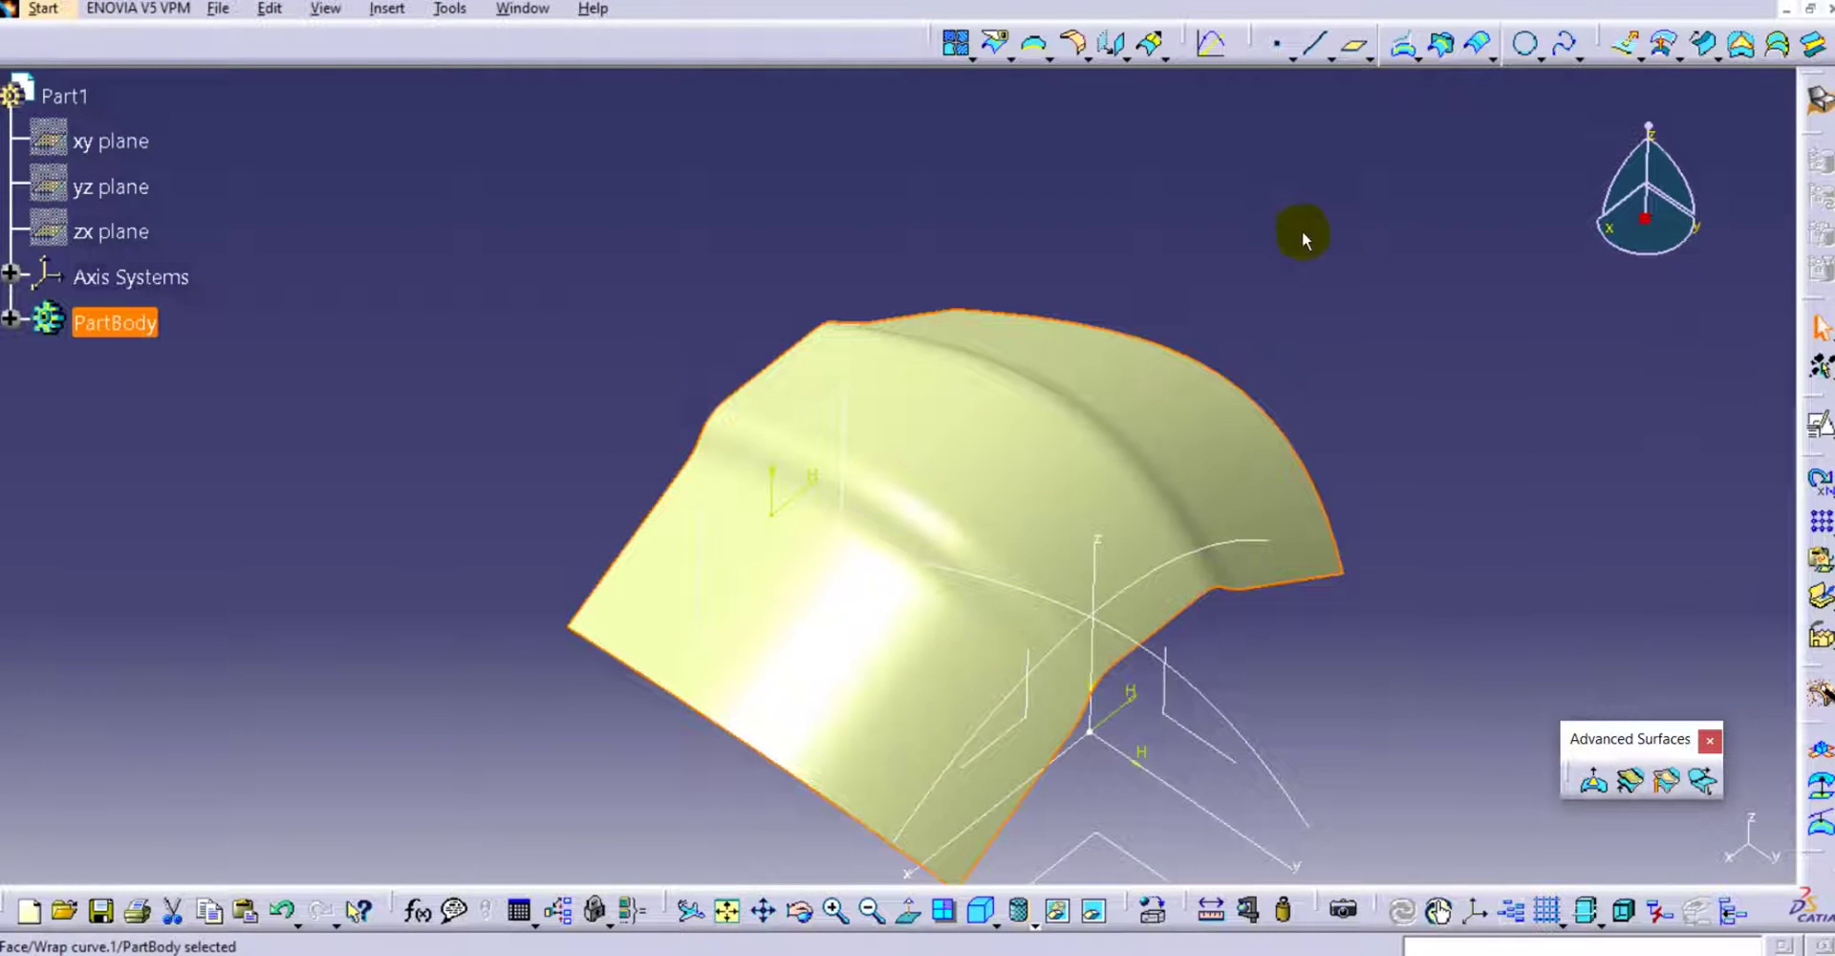
{"action": "left_click", "coordinate": [424, 172]}
{"action": "left_click", "coordinate": [59, 9]}
{"action": "mouse_move", "coordinate": [111, 73]}
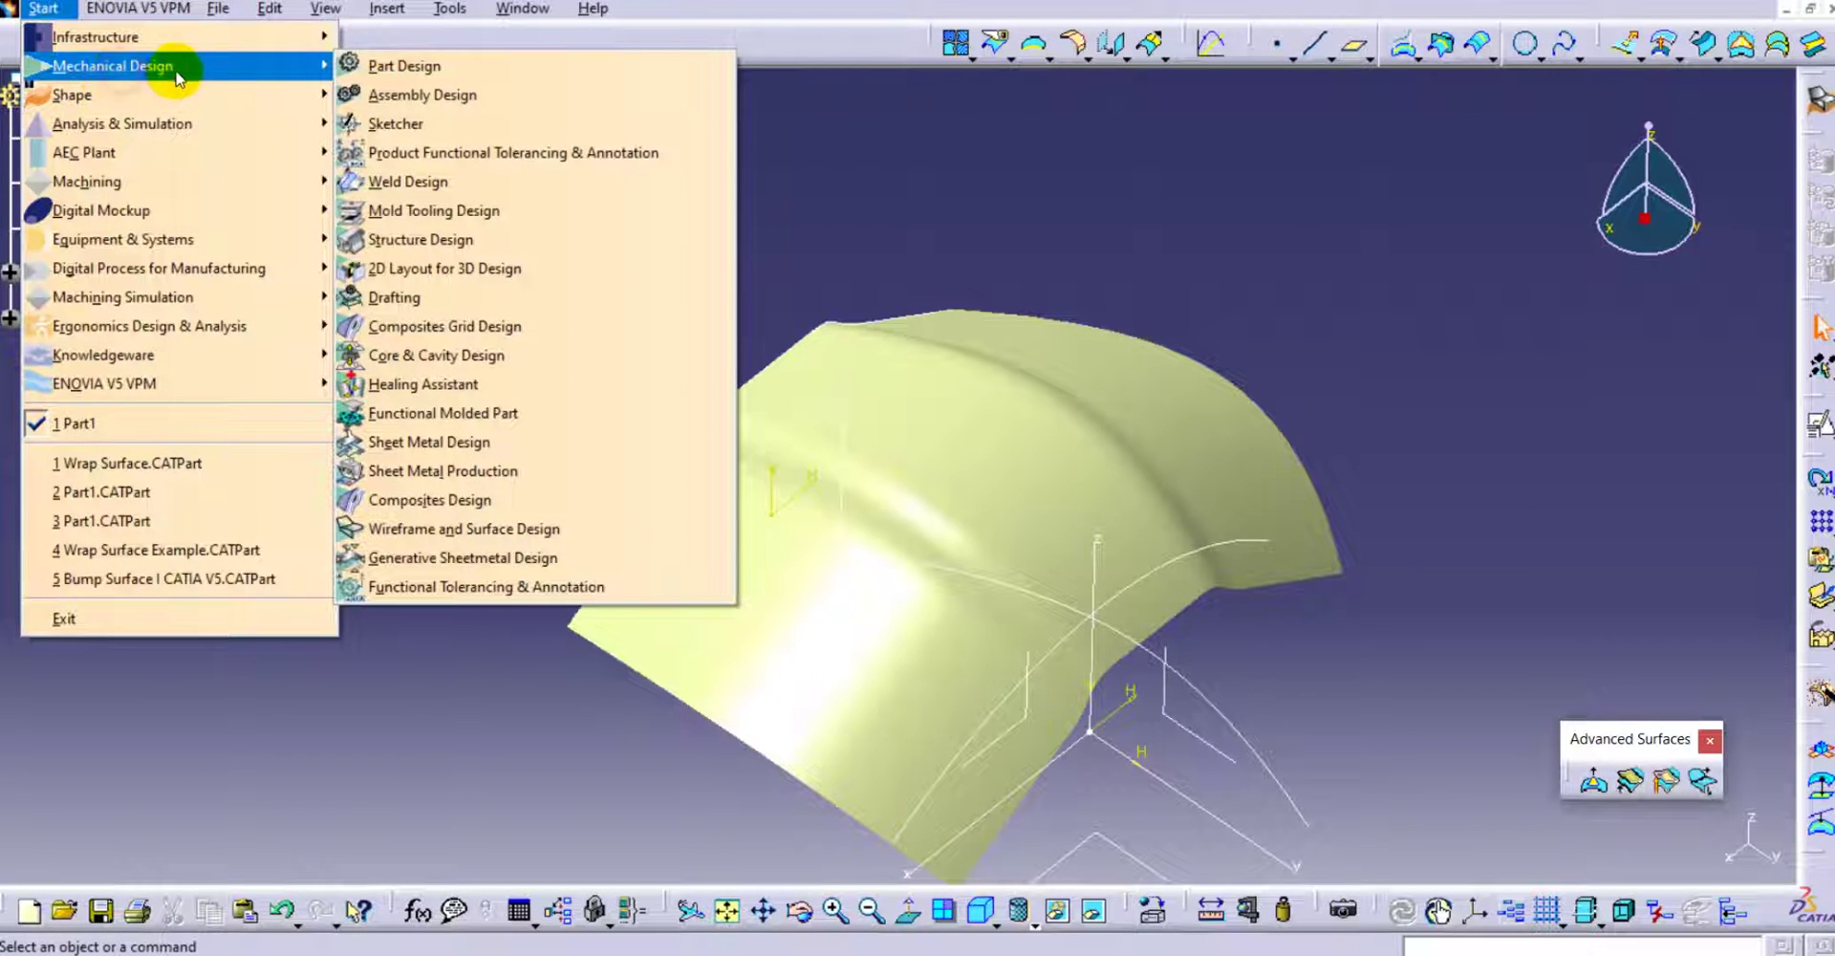
{"action": "left_click", "coordinate": [382, 65]}
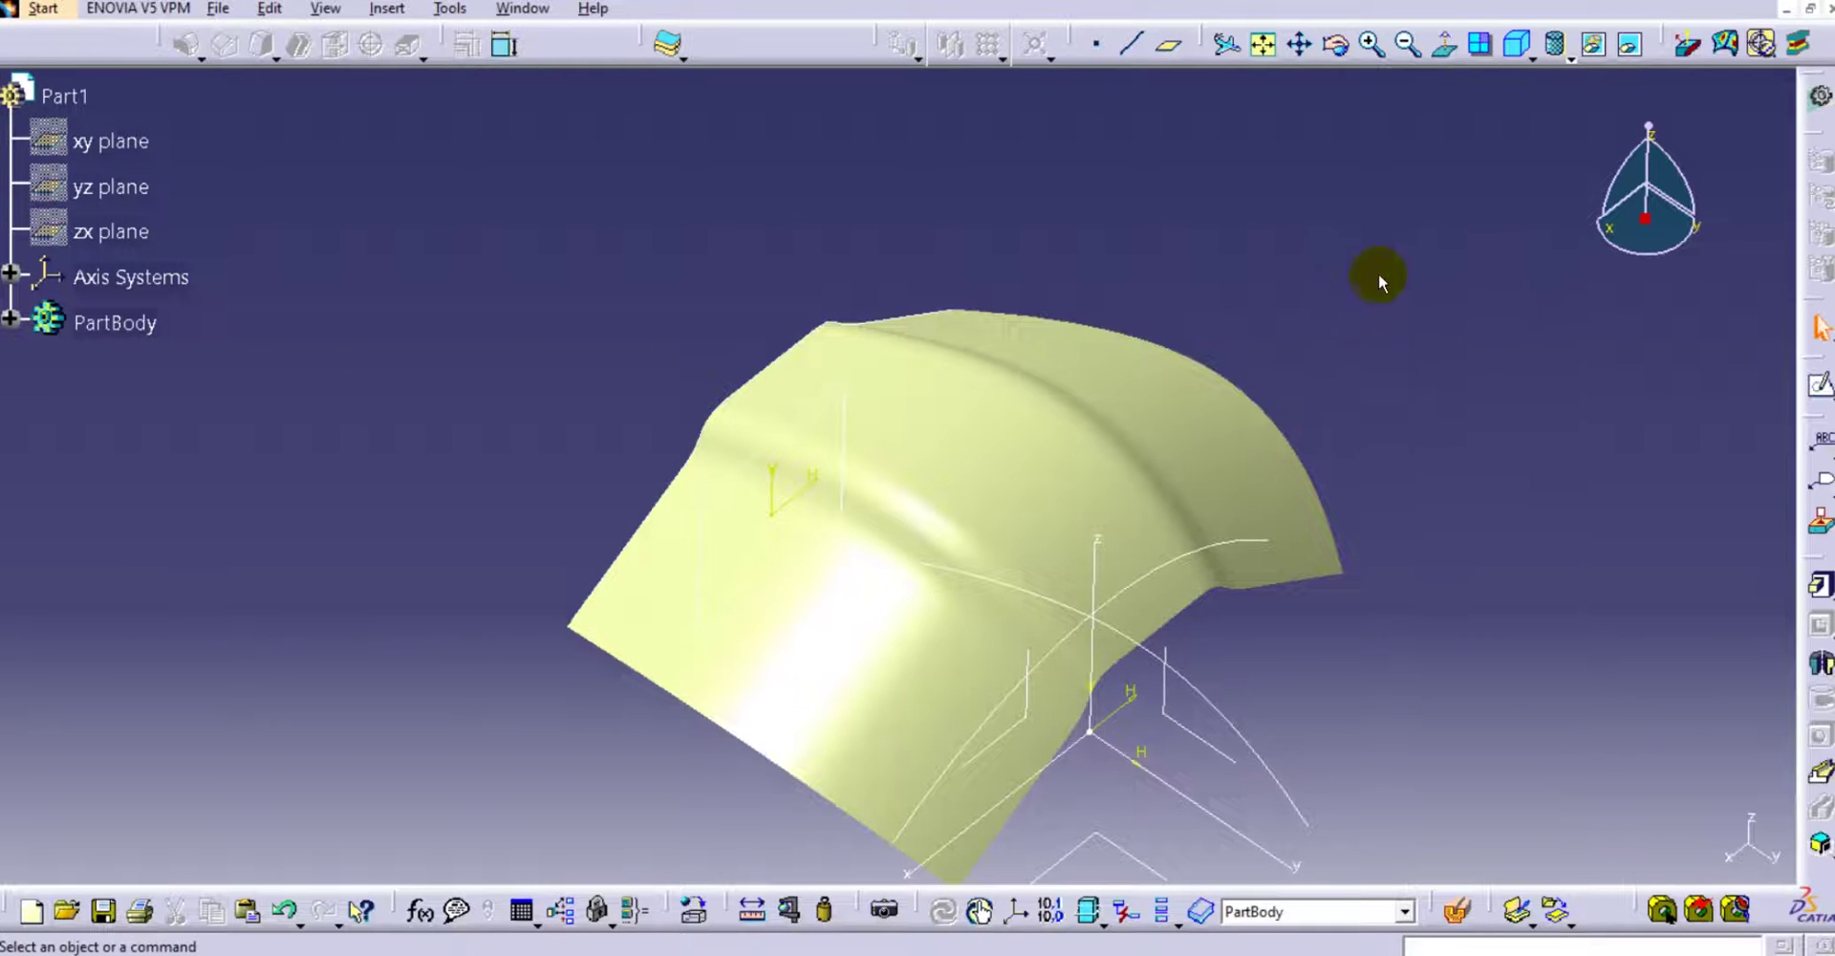
Try to thicken the wrapped surface with a 1 mm first offset, declining to deactivate the feature and extract offset surfaces.
{"action": "left_click", "coordinate": [666, 42]}
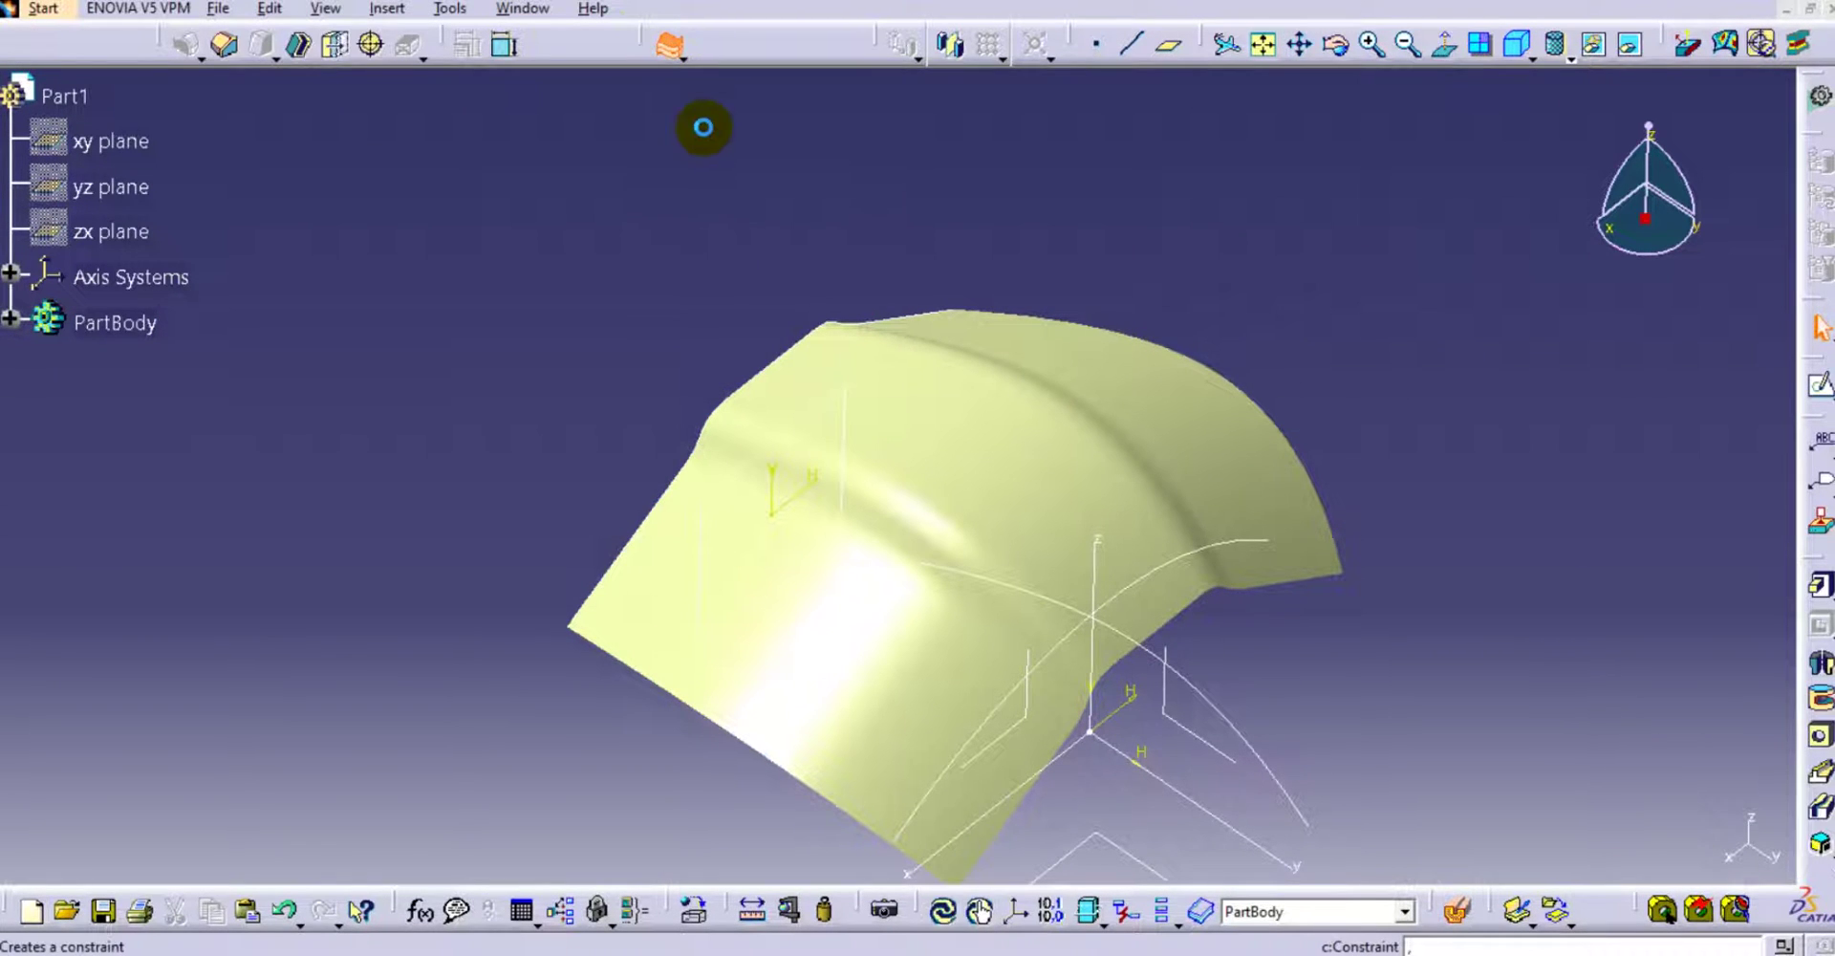
{"action": "left_click", "coordinate": [1083, 385]}
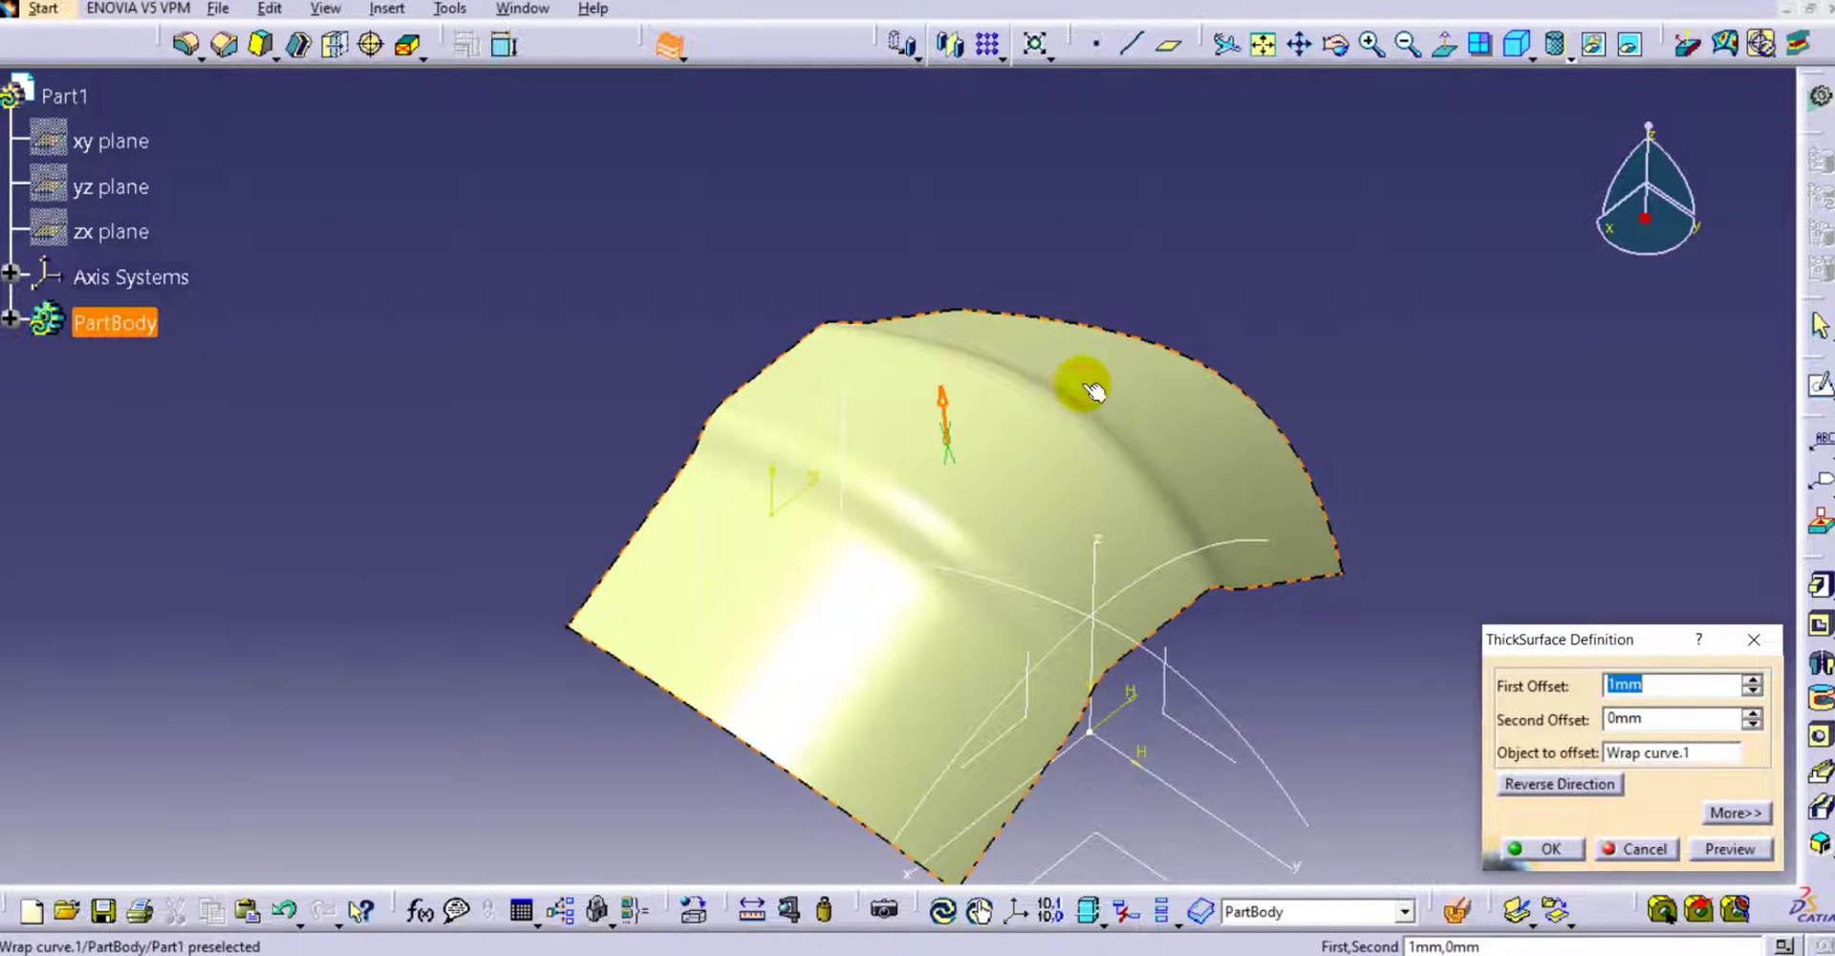
{"action": "left_click", "coordinate": [1539, 848]}
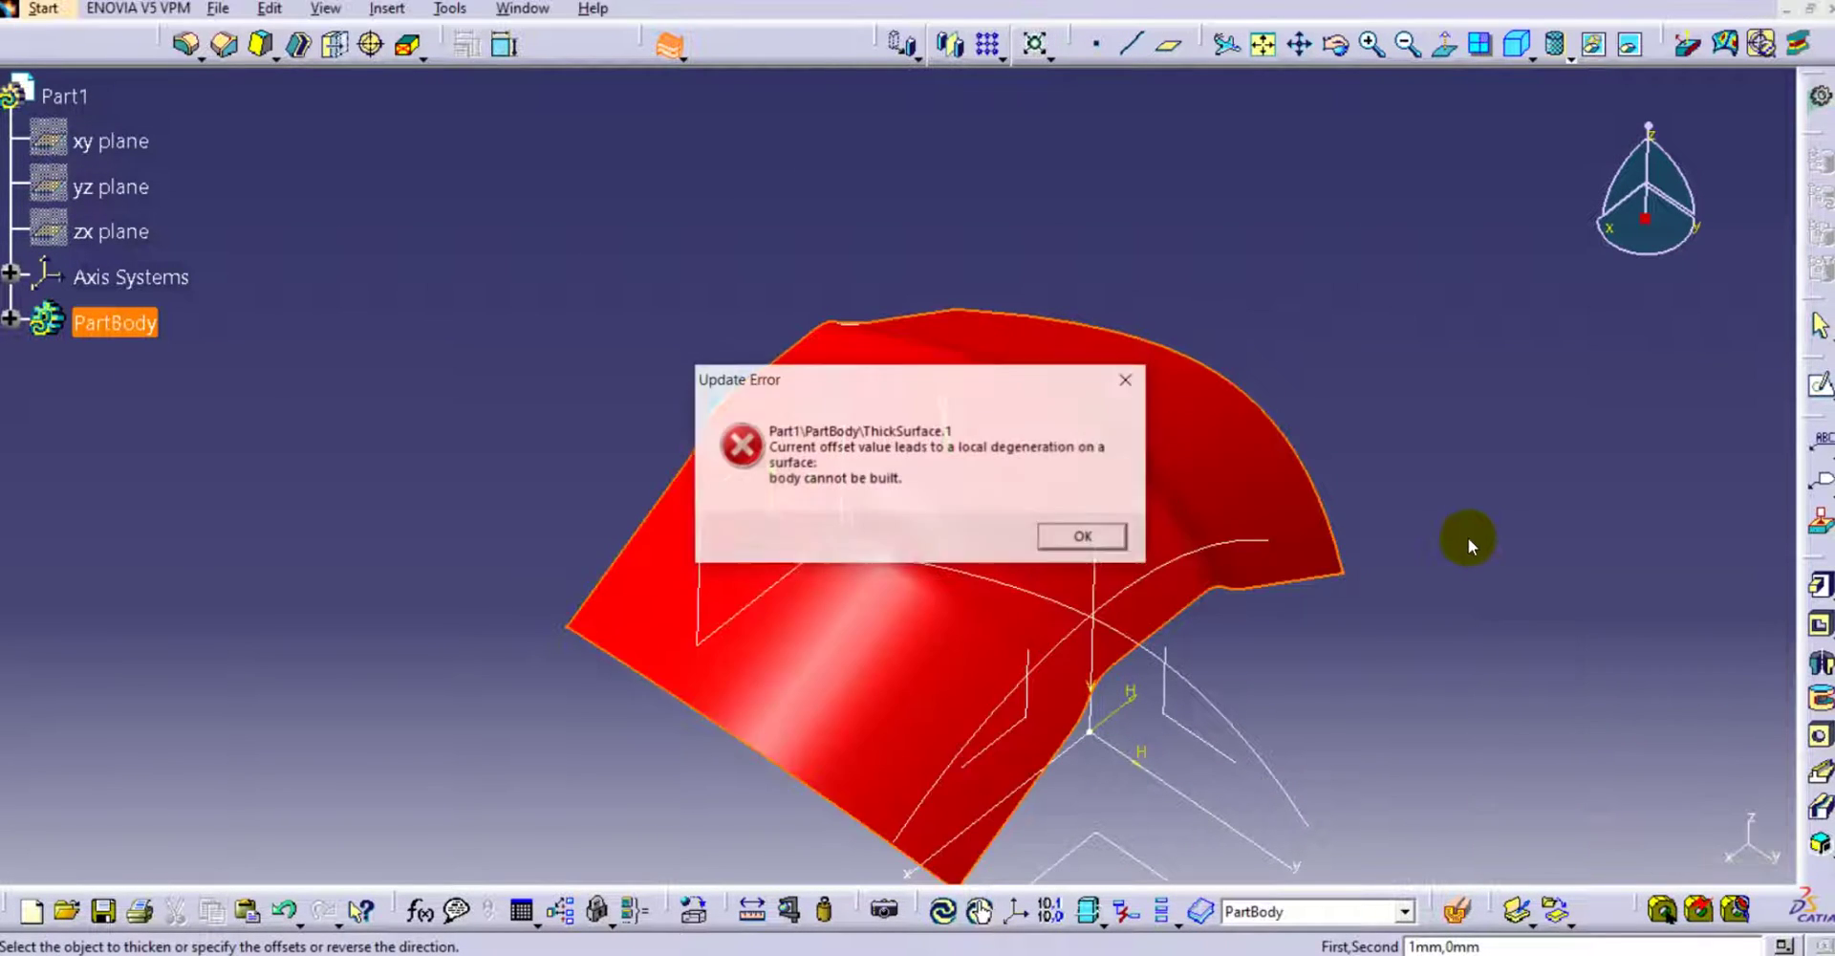
{"action": "left_click", "coordinate": [1111, 536]}
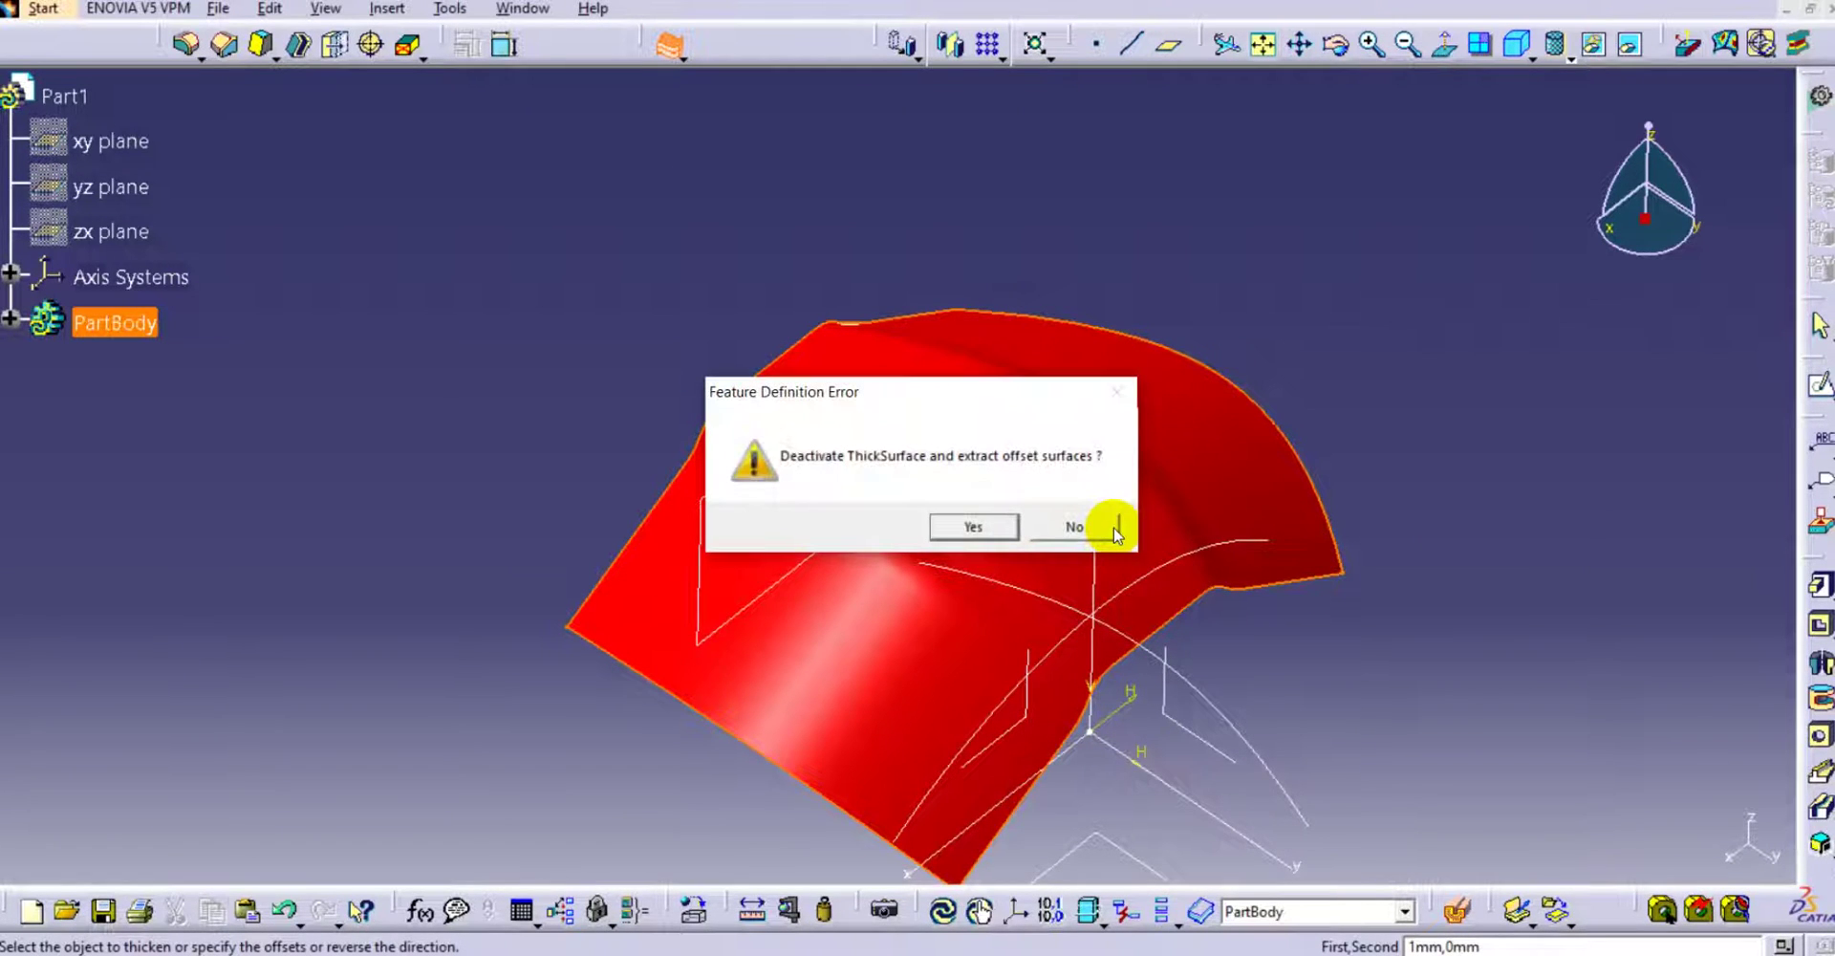
{"action": "left_click", "coordinate": [1073, 526]}
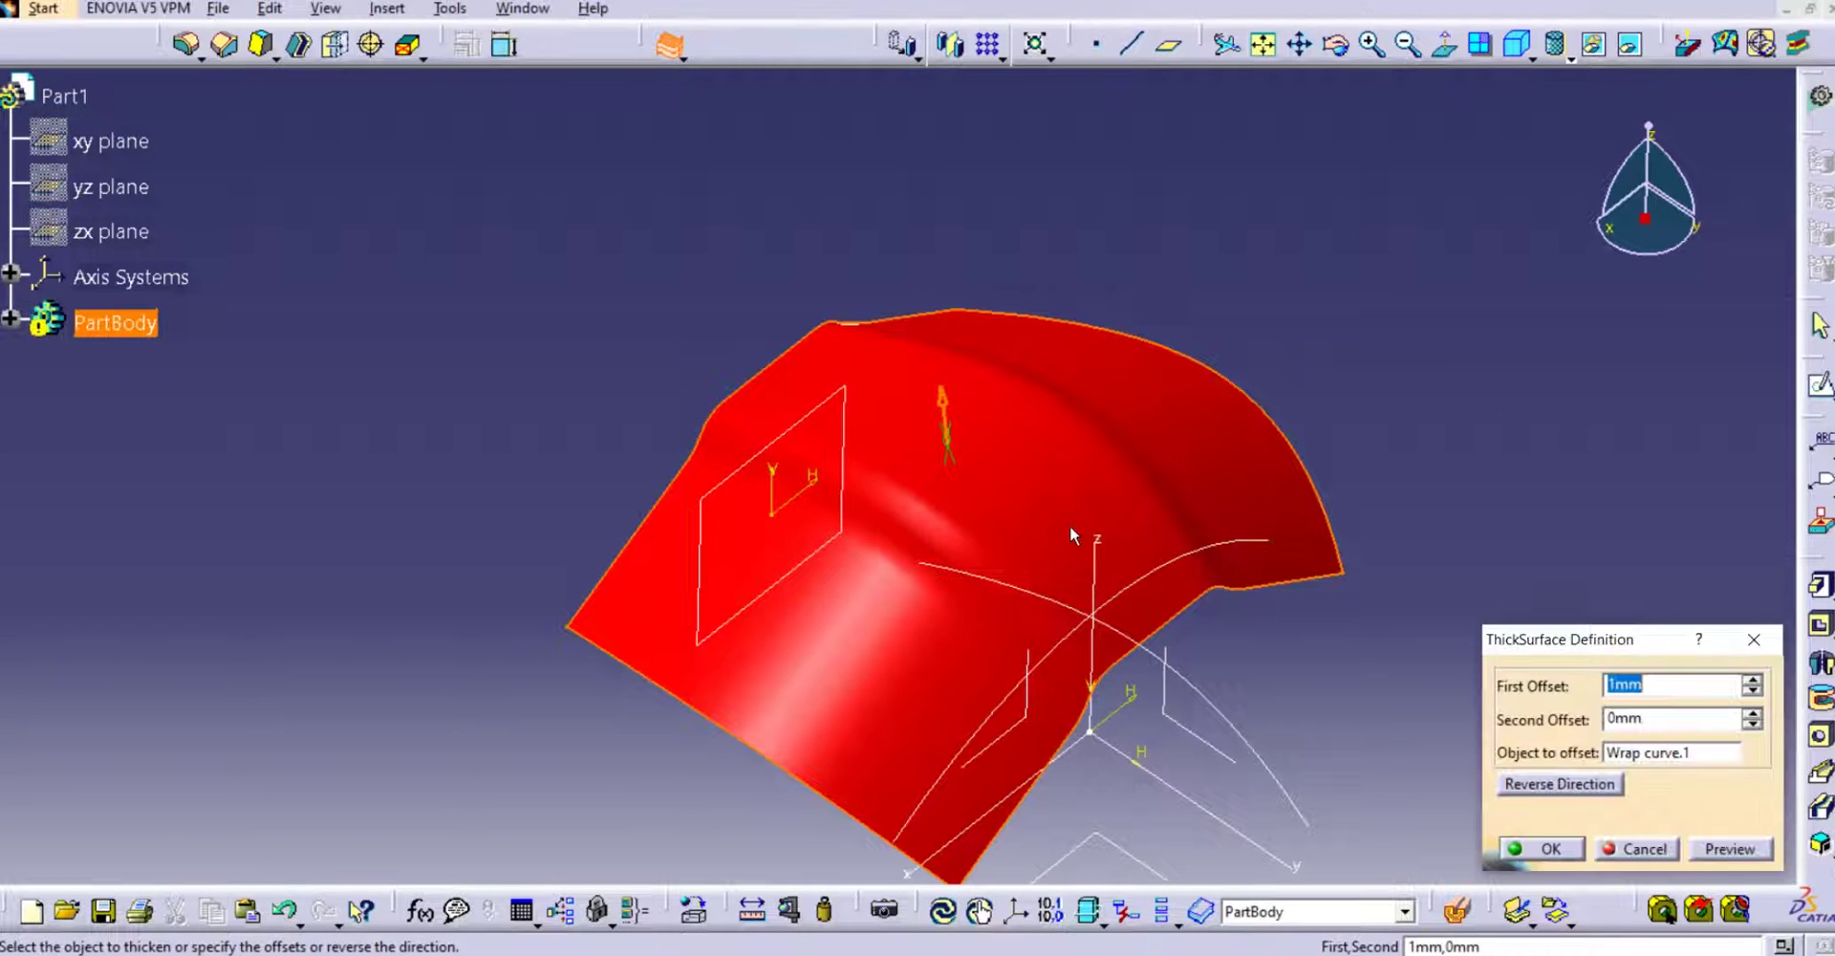
Set the thick surface's first offset to 0.5 mm and rebuild it.
{"action": "middle_click_drag", "start_coordinate": [932, 526], "coordinate": [1116, 542]}
{"action": "left_click", "coordinate": [1116, 499]}
{"action": "left_click", "coordinate": [1649, 699]}
{"action": "left_click", "coordinate": [1668, 685]}
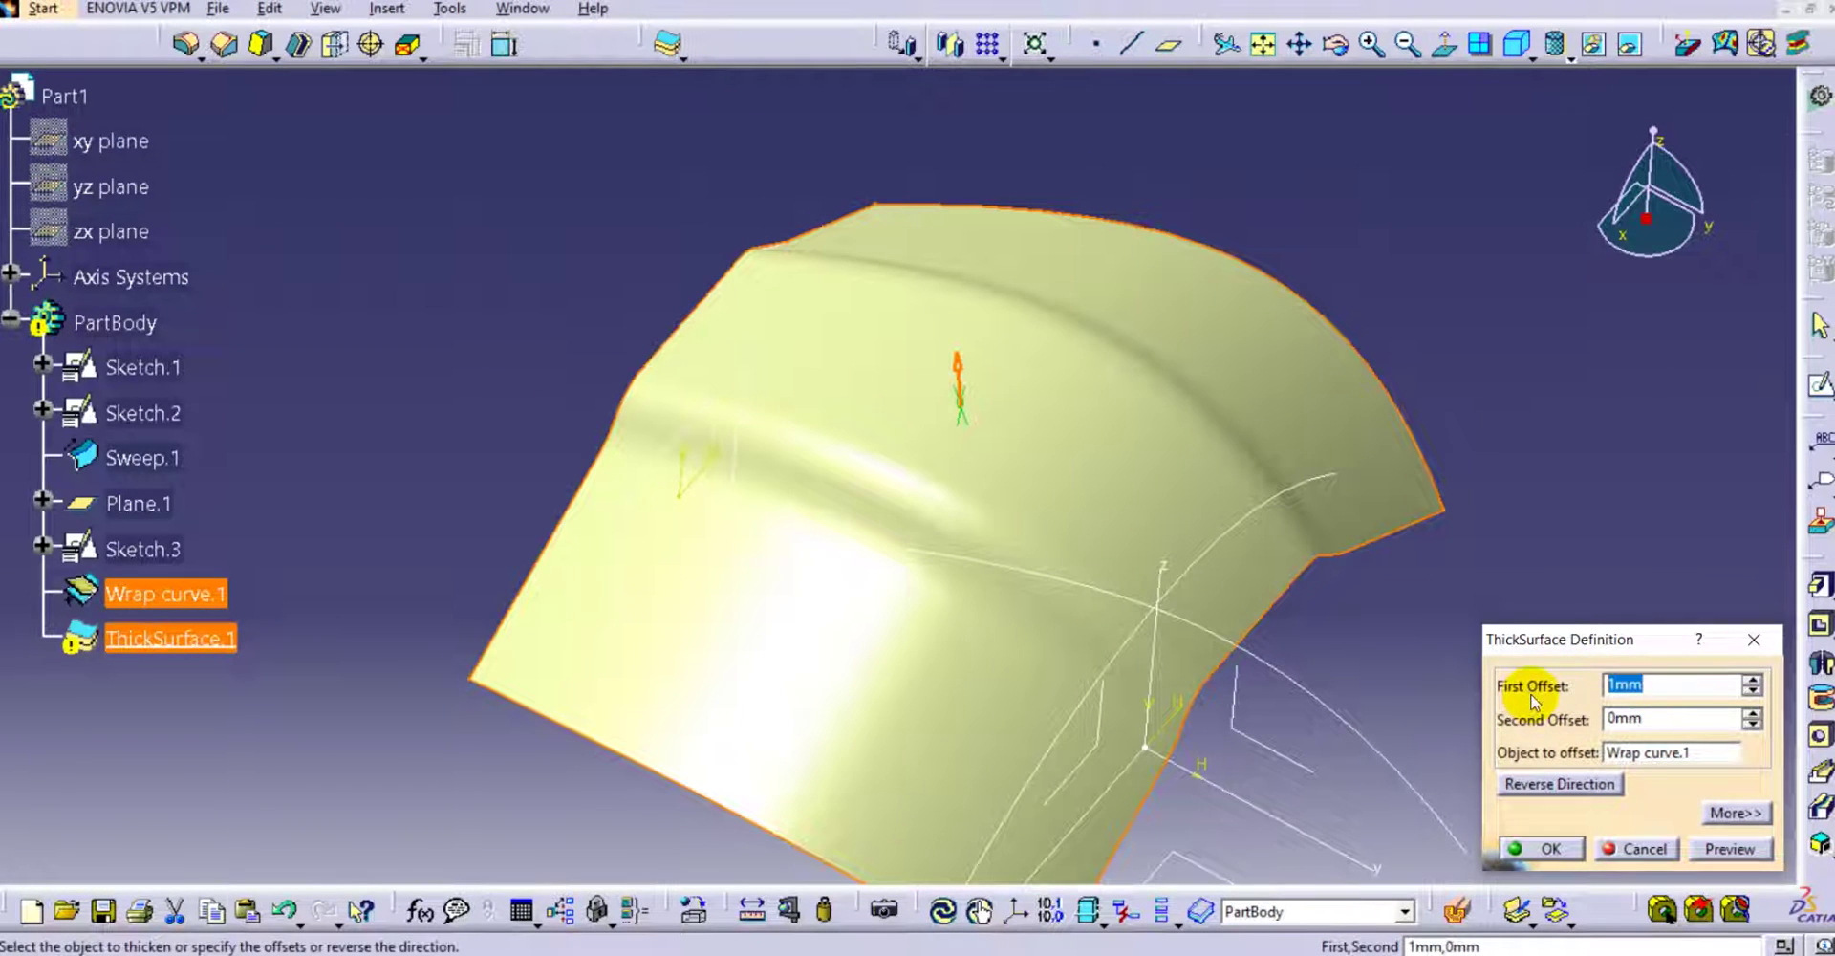
{"action": "type", "text": "0.5"}
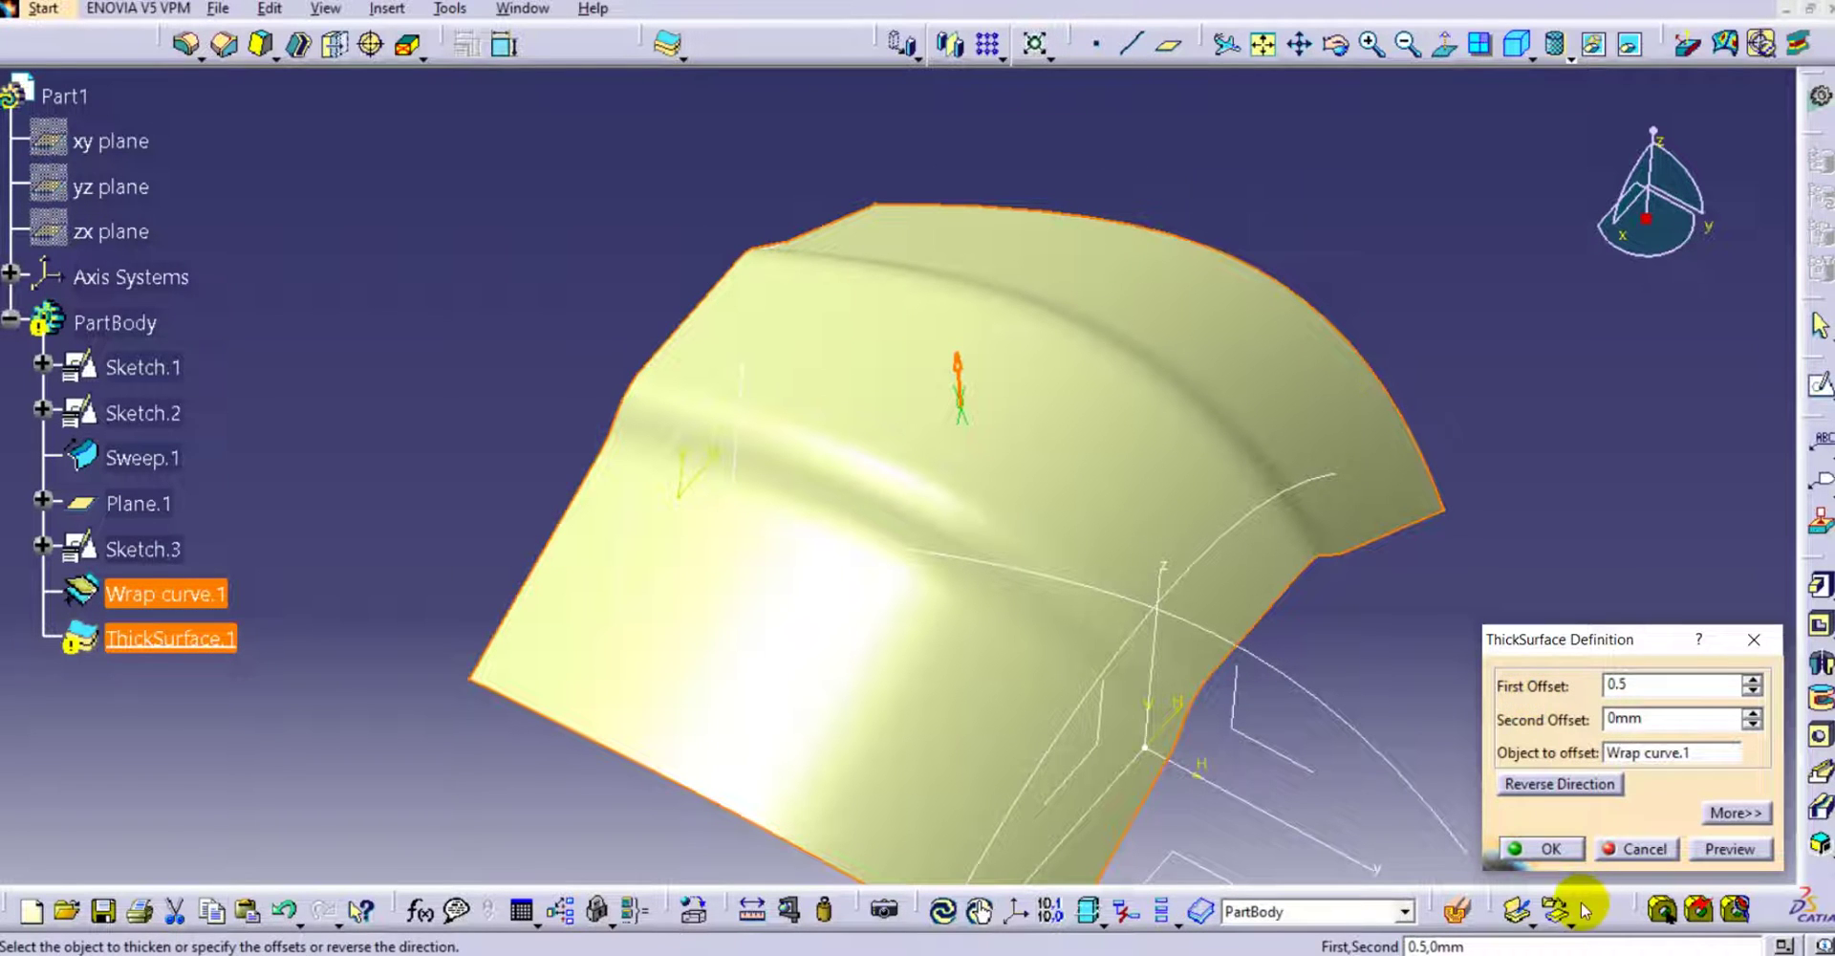
{"action": "left_click", "coordinate": [1553, 846]}
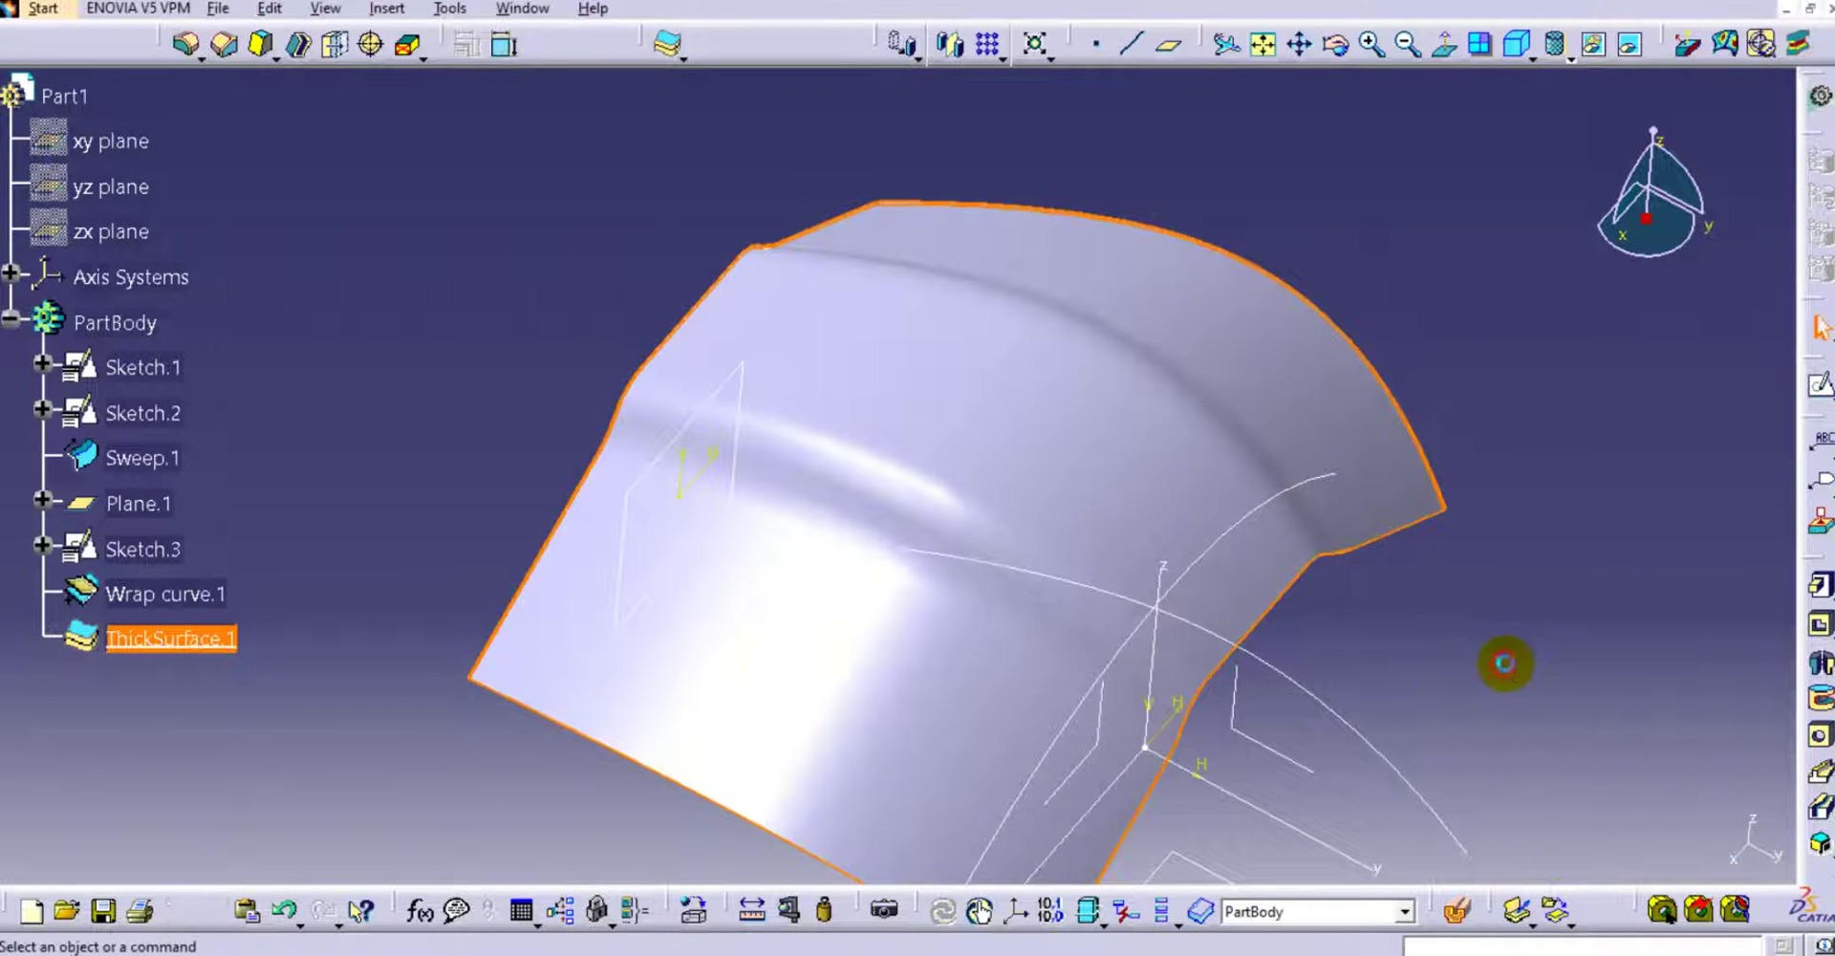
Hide the wrap curve surface beneath the thickened body.
{"action": "middle_click_drag", "start_coordinate": [561, 434], "coordinate": [807, 451]}
{"action": "middle_click_drag", "start_coordinate": [1194, 348], "coordinate": [1032, 267]}
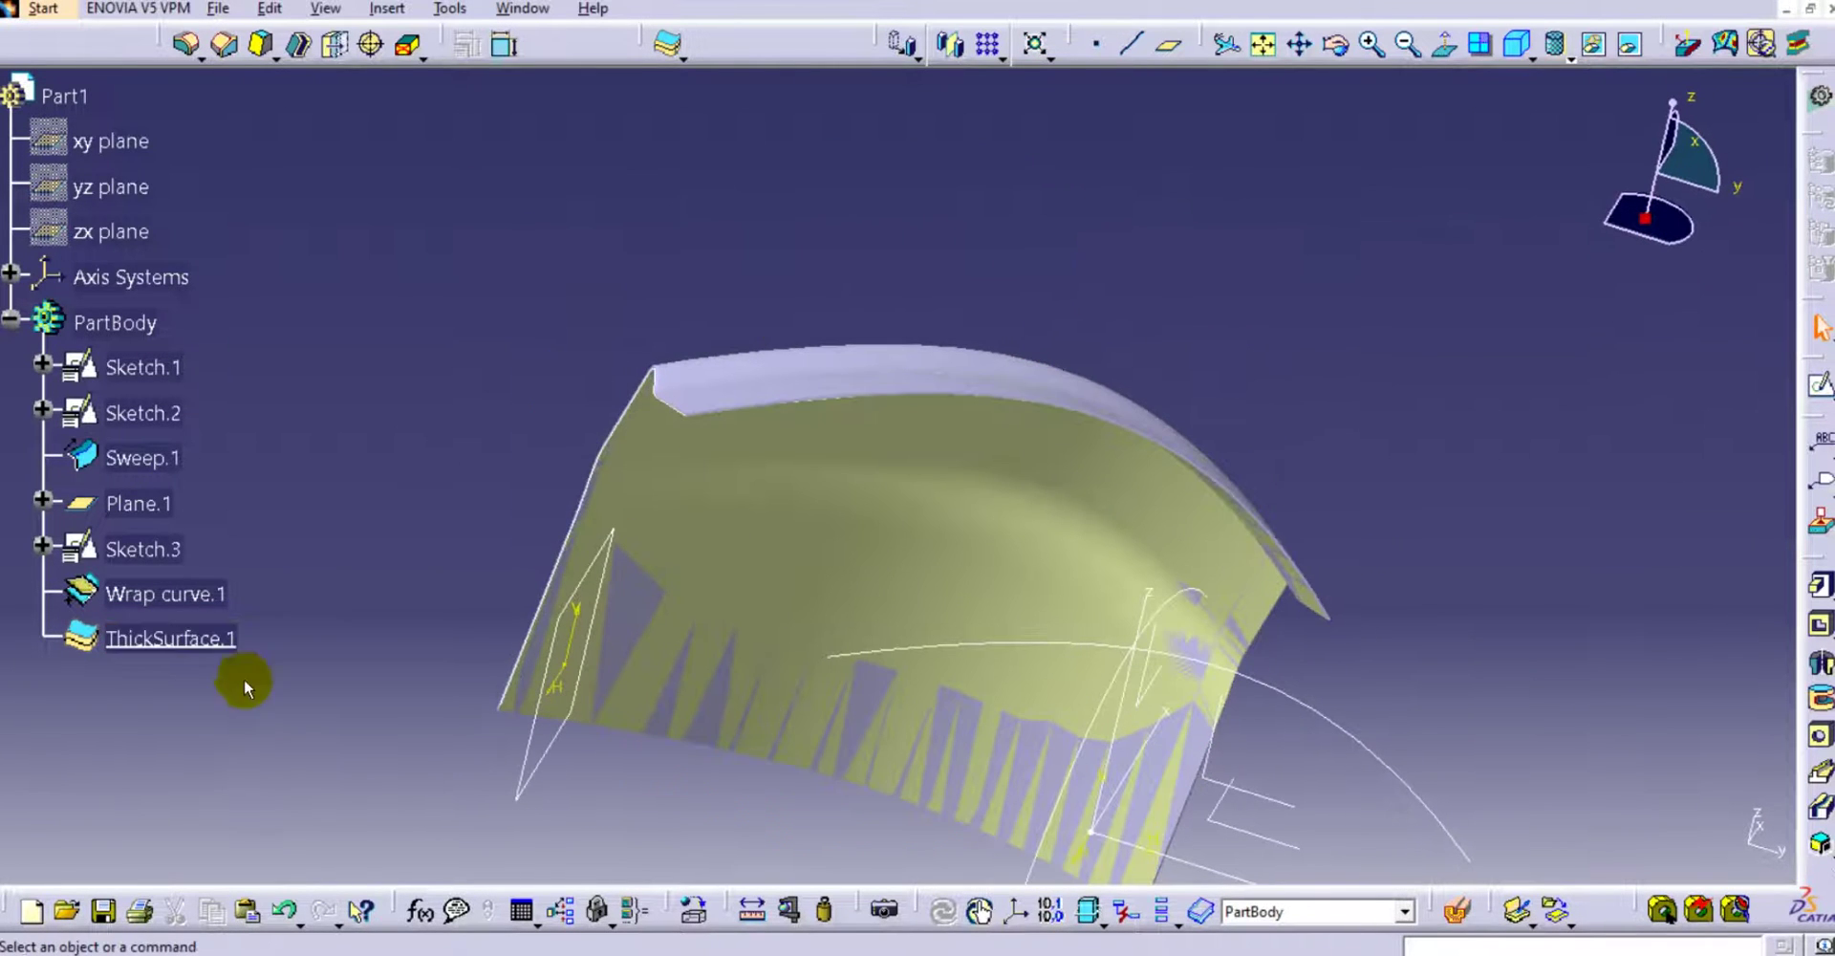
{"action": "right_click", "coordinate": [229, 590]}
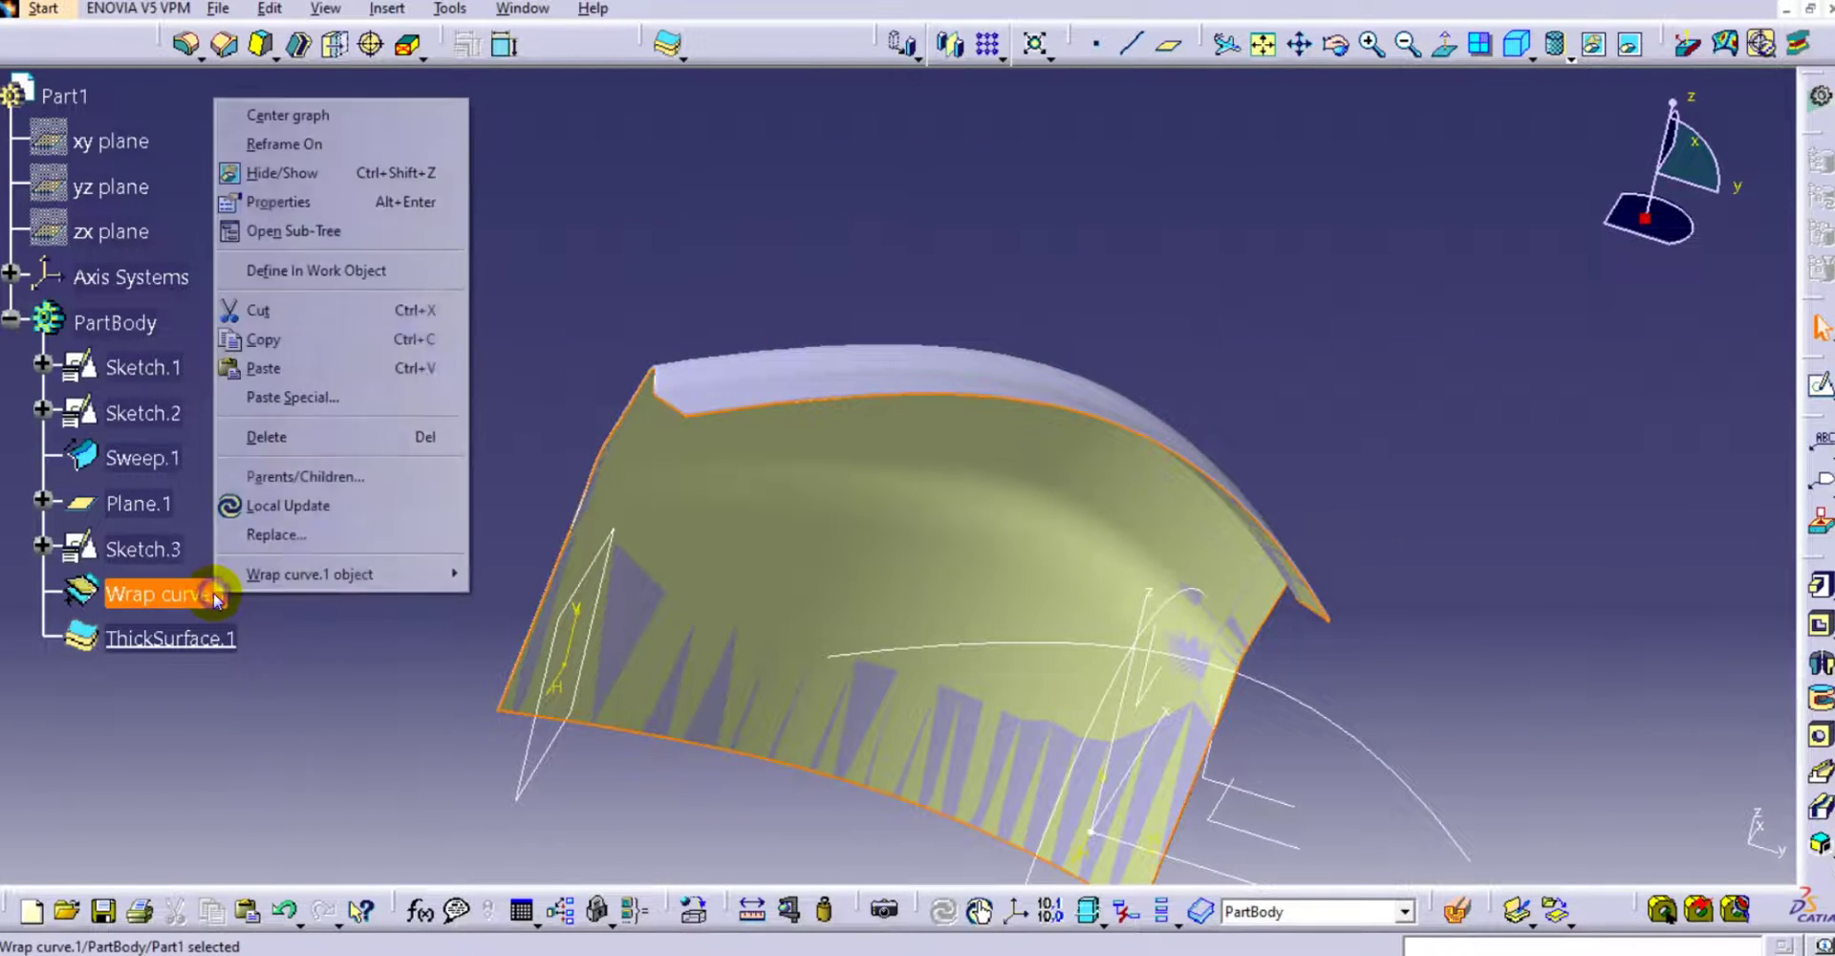
{"action": "left_click", "coordinate": [310, 174]}
{"action": "middle_click_drag", "start_coordinate": [1317, 340], "coordinate": [593, 459]}
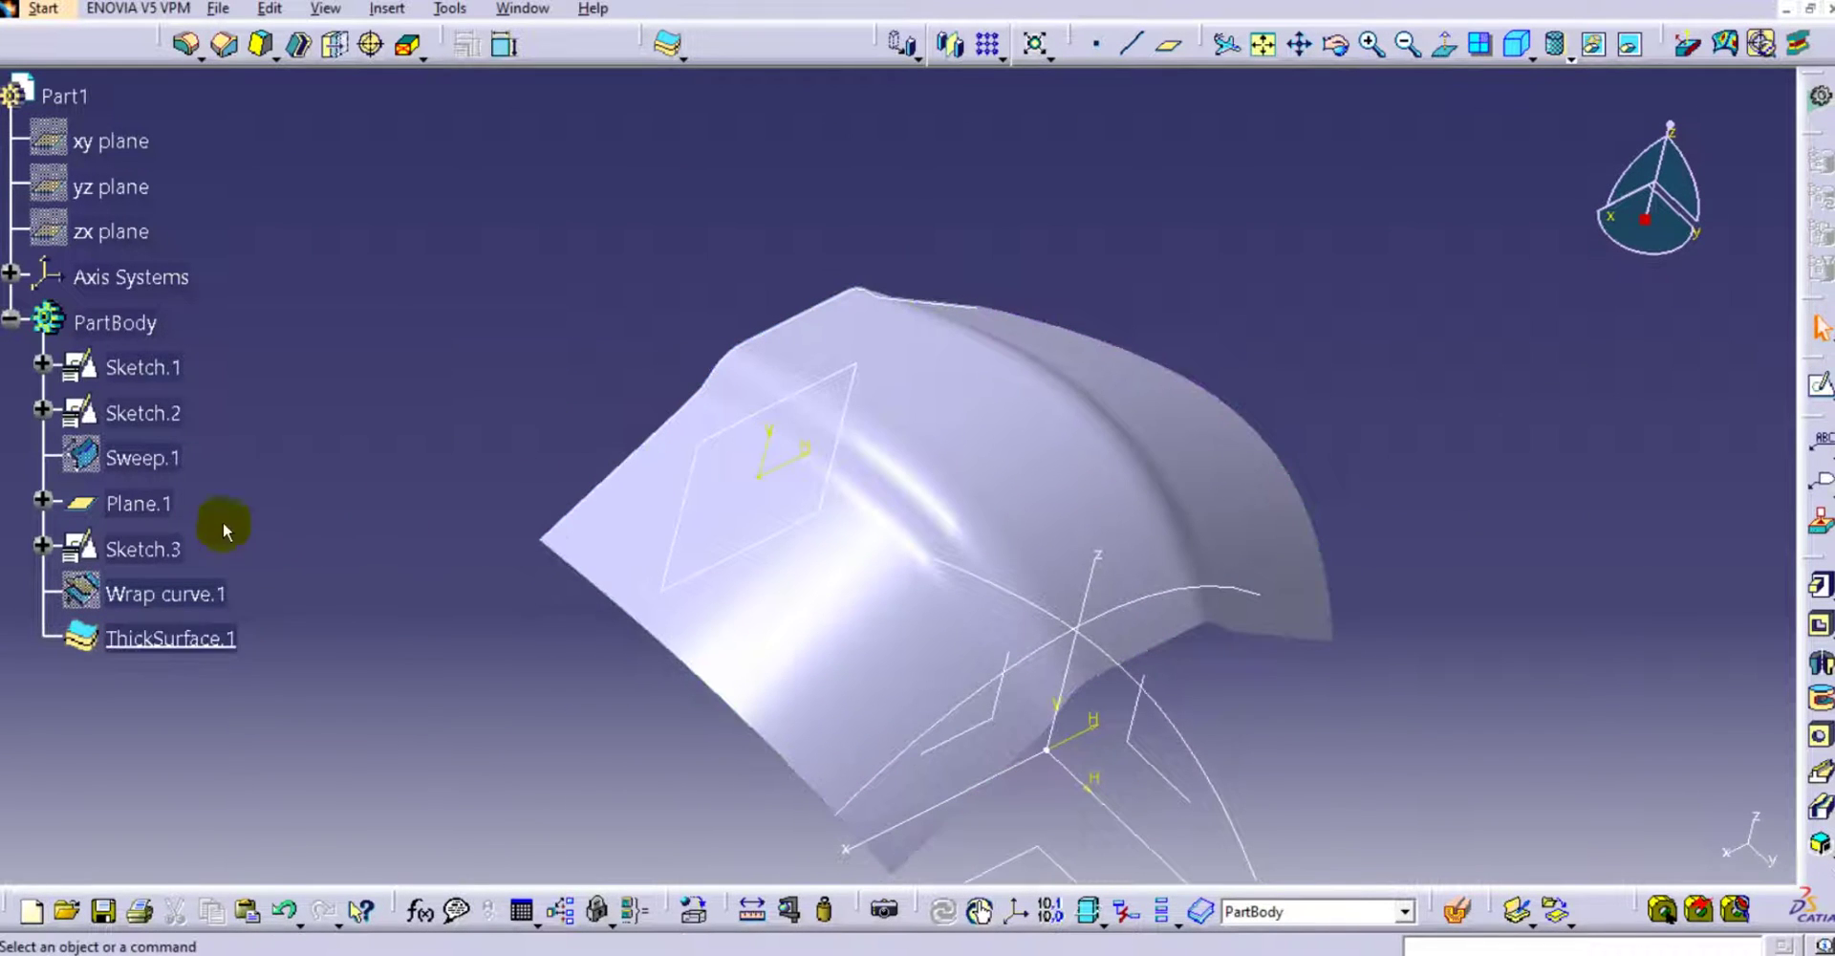
Hide the offset plane, the rounded profile sketch and the two sketches used for the sweep.
{"action": "right_click", "coordinate": [151, 506]}
{"action": "left_click", "coordinate": [205, 79]}
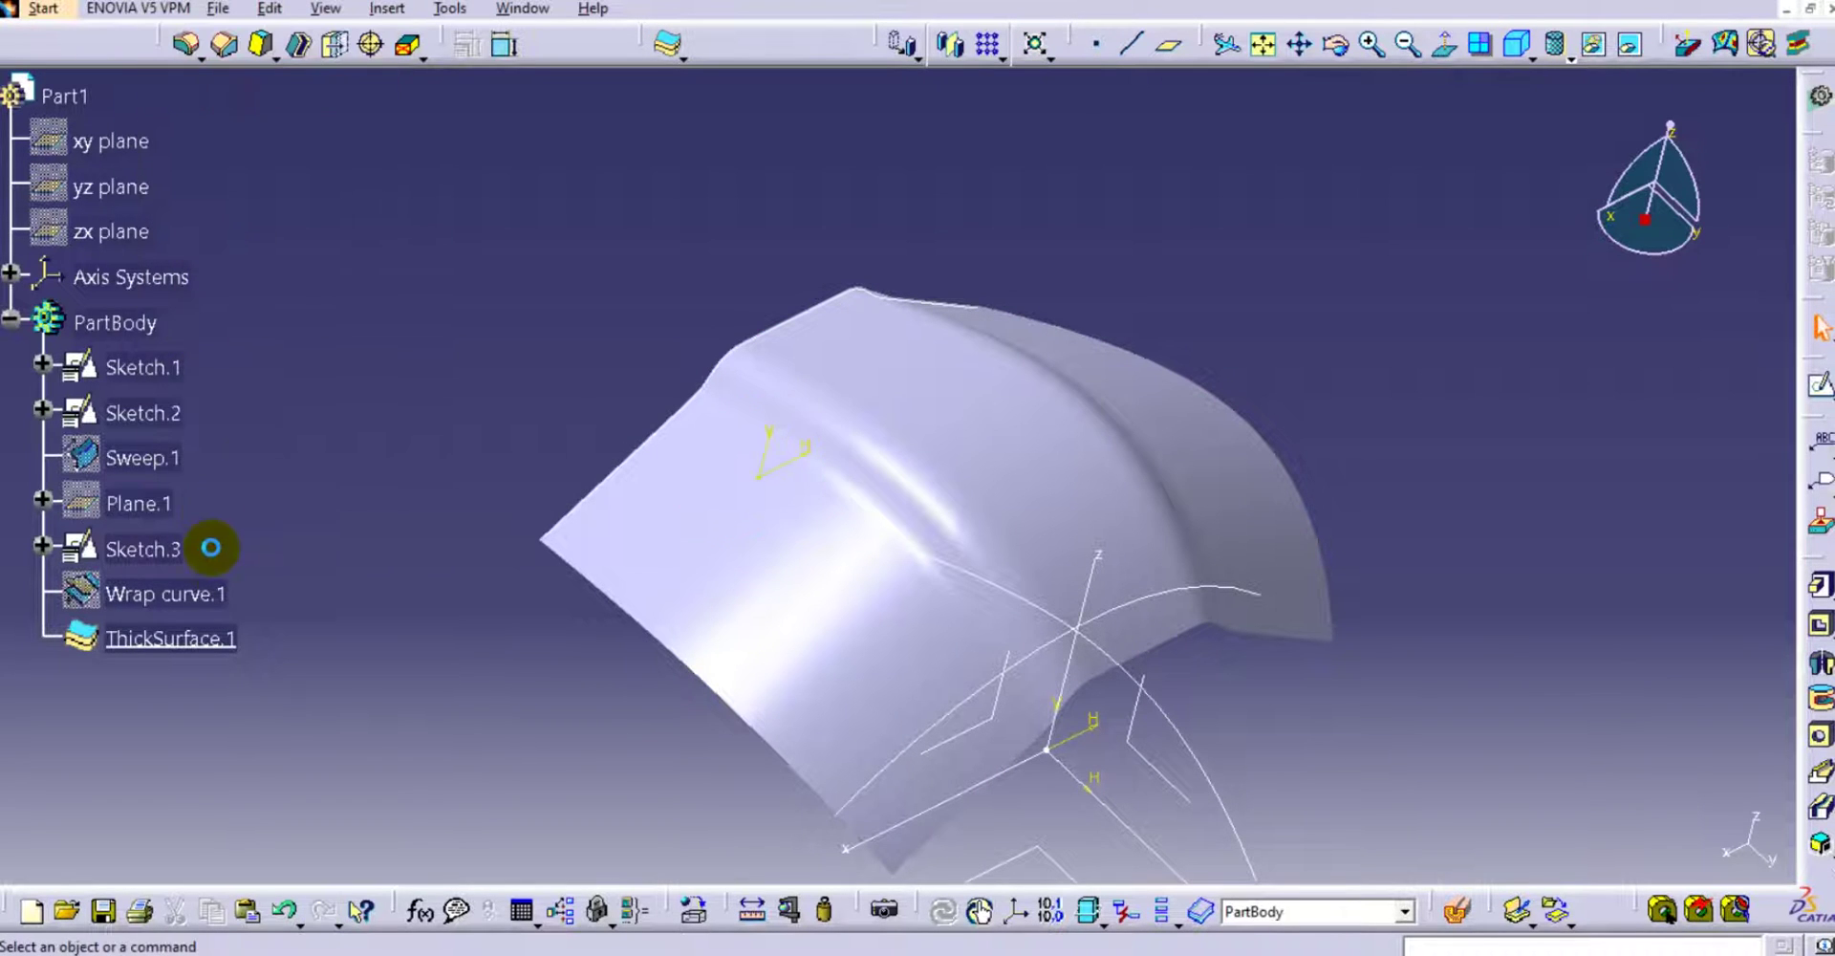
{"action": "right_click", "coordinate": [171, 543]}
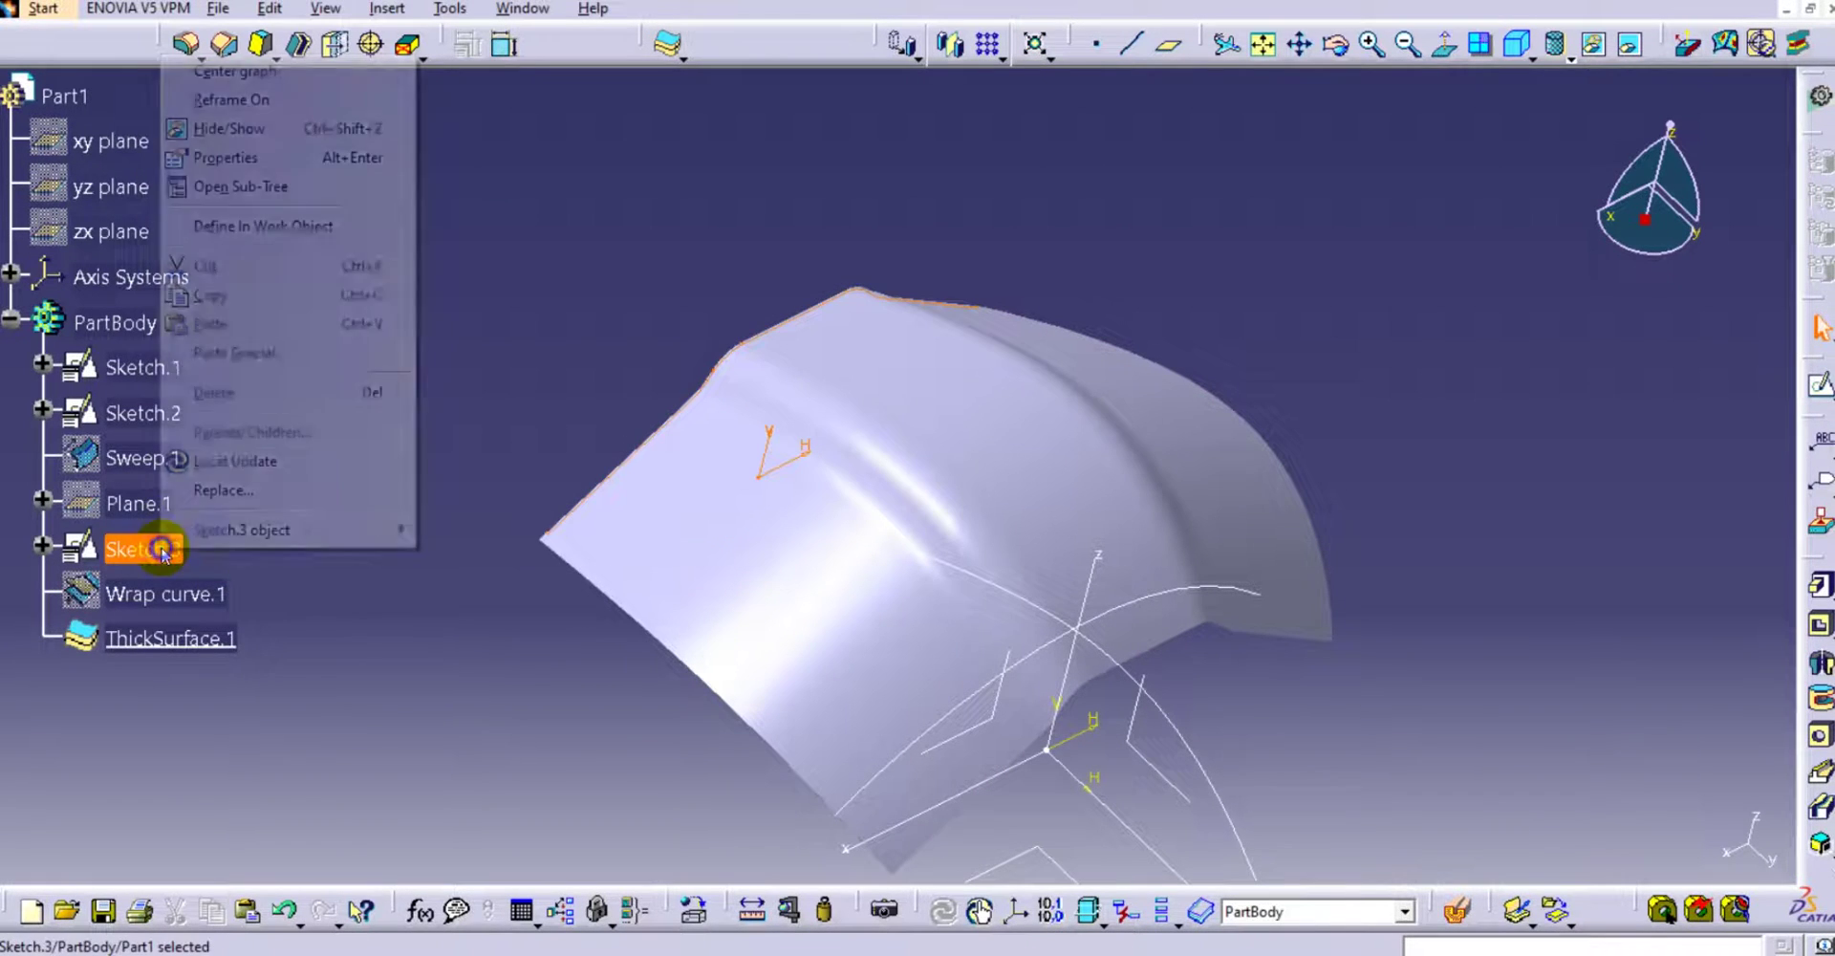
{"action": "left_click", "coordinate": [226, 127]}
{"action": "right_click", "coordinate": [163, 361]}
{"action": "left_click", "coordinate": [234, 437]}
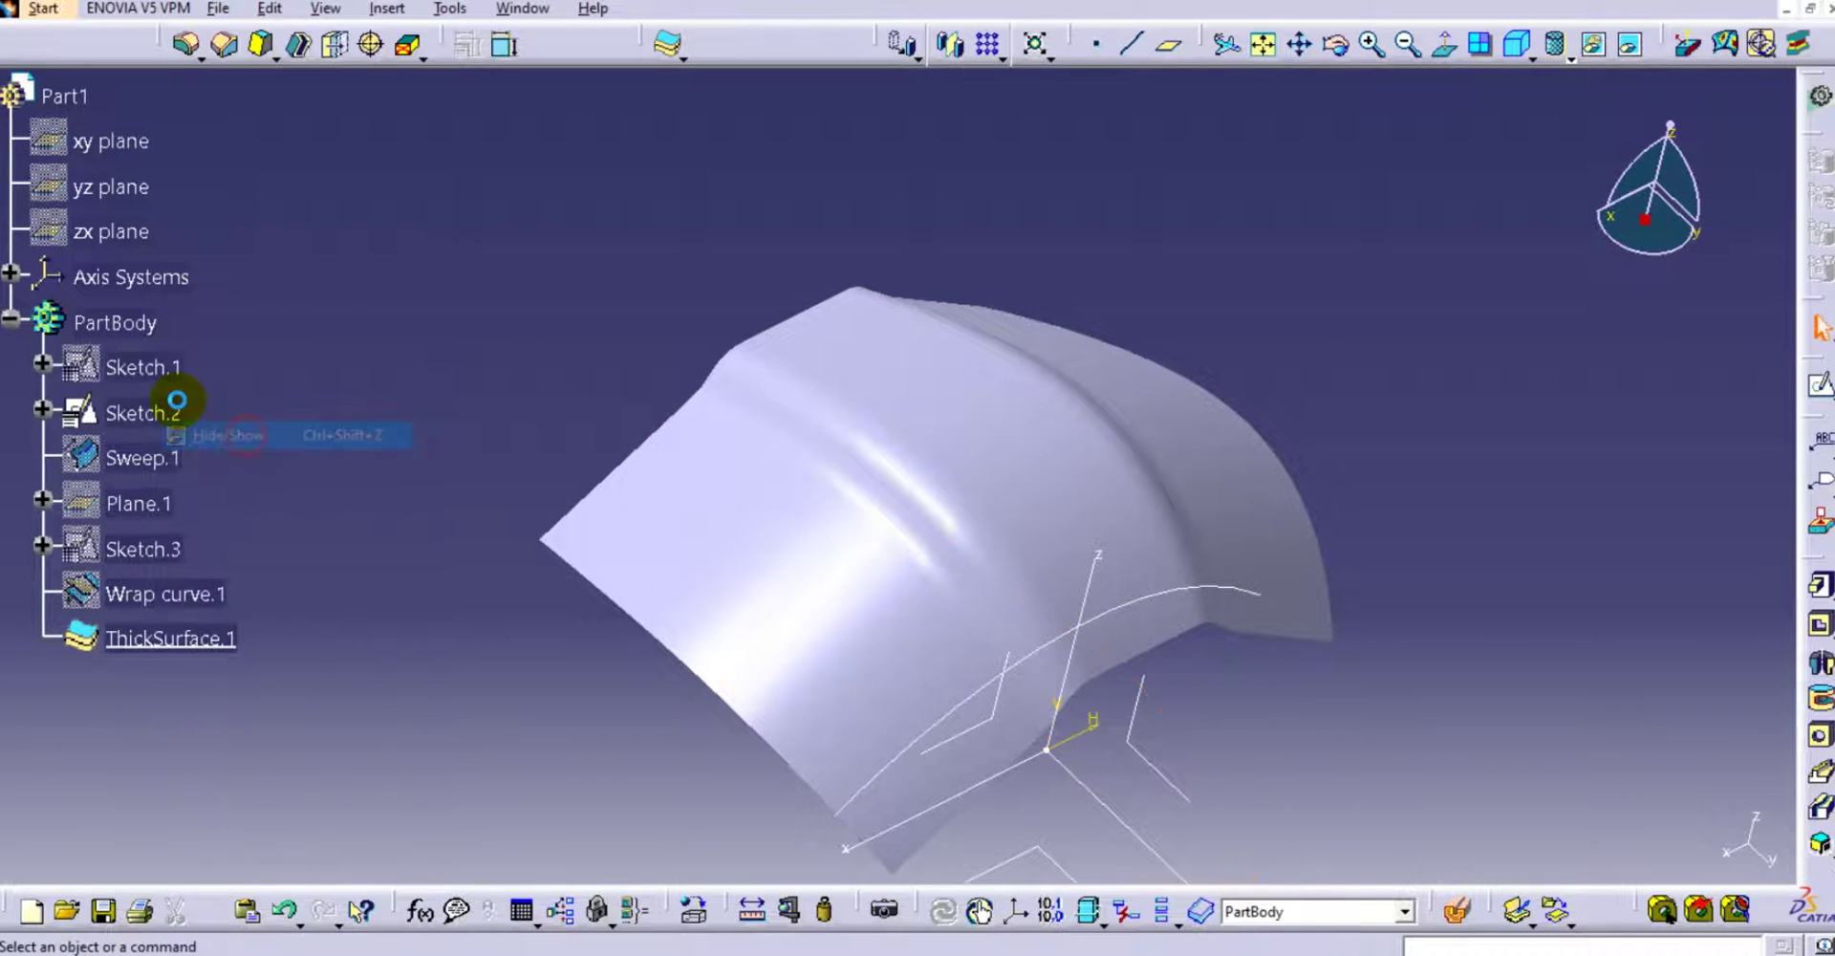
{"action": "right_click", "coordinate": [175, 409]}
{"action": "left_click", "coordinate": [229, 477]}
{"action": "middle_click_drag", "start_coordinate": [430, 417], "coordinate": [430, 299]}
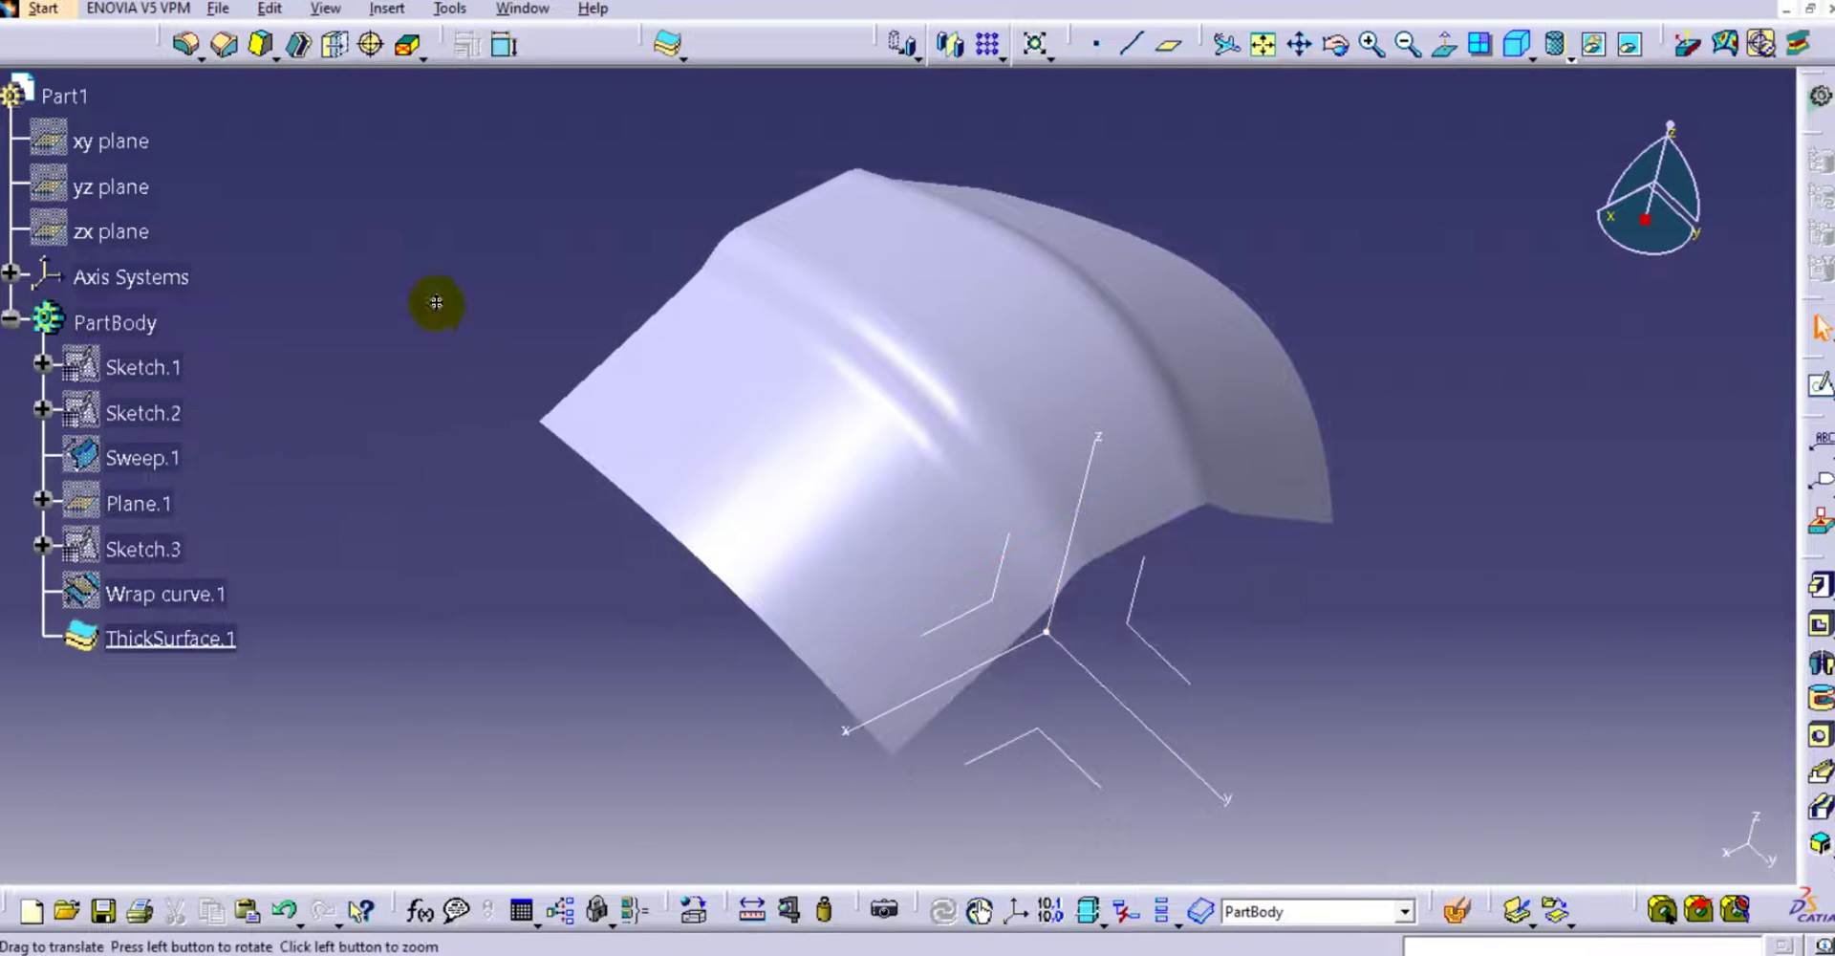
{"action": "middle_click_drag", "start_coordinate": [573, 516], "coordinate": [520, 627]}
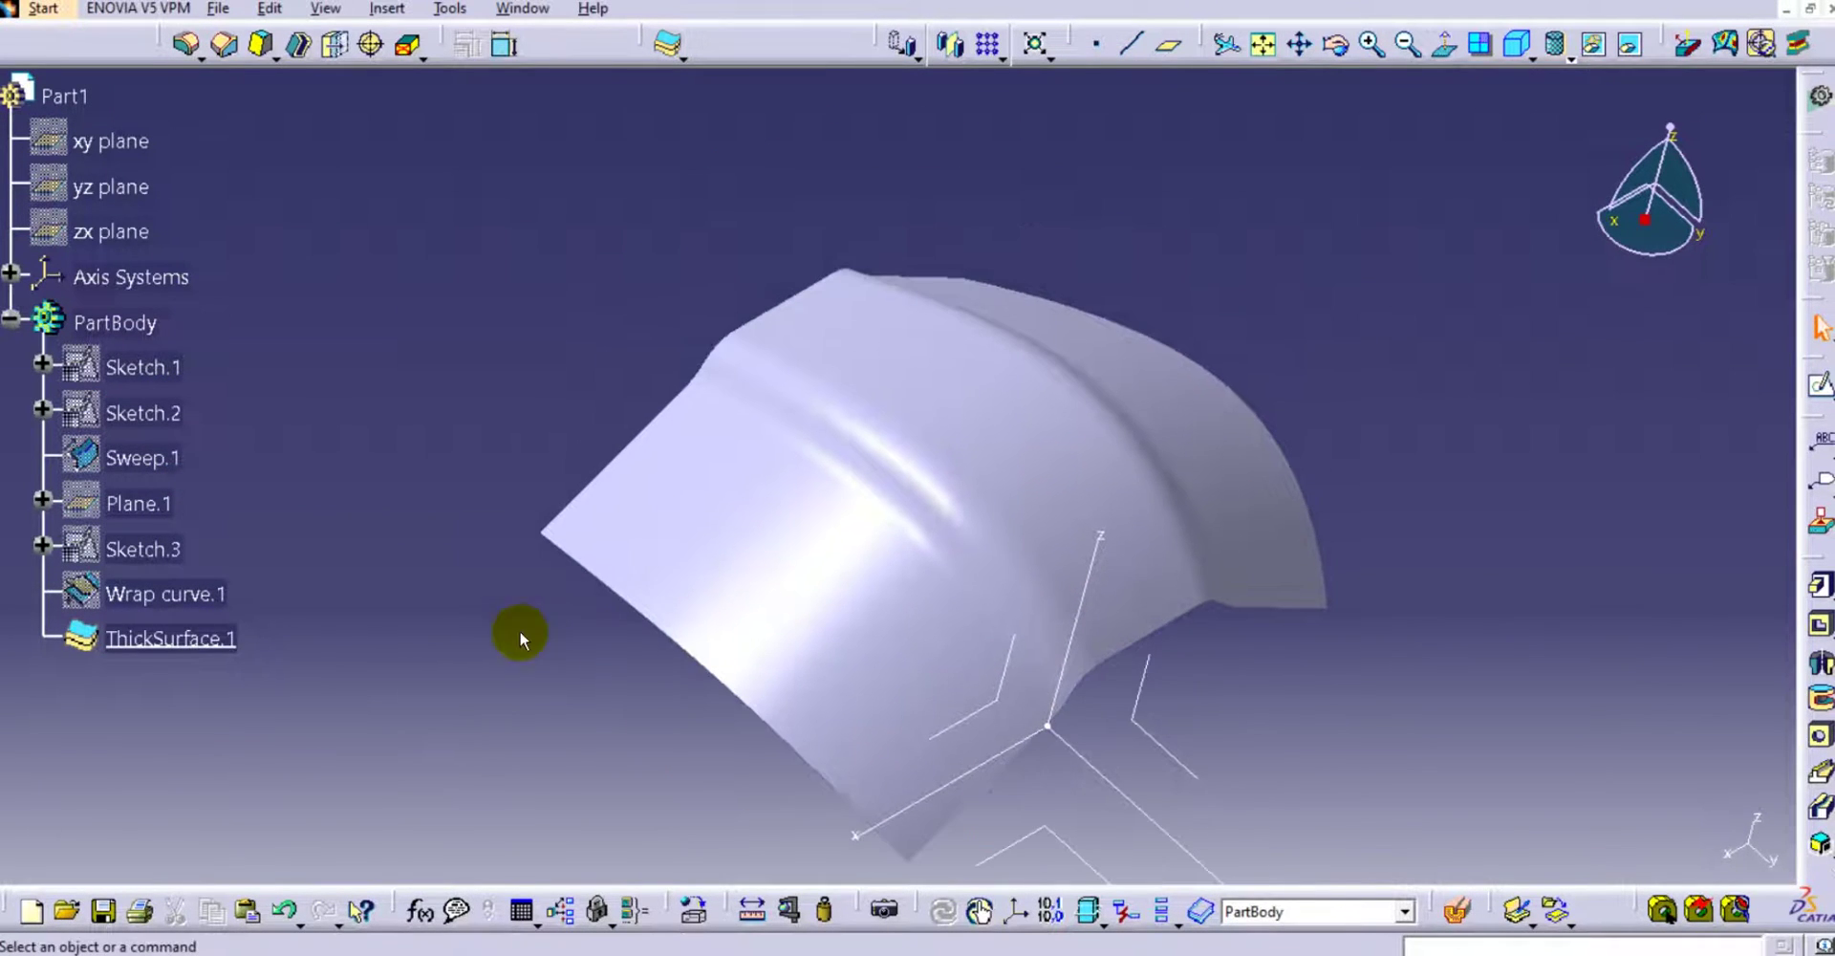
{"action": "mouse_move", "coordinate": [690, 575]}
{"action": "middle_mouse_down"}
{"action": "mouse_move", "coordinate": [716, 622]}
{"action": "mouse_move", "coordinate": [645, 602]}
{"action": "middle_mouse_up"}
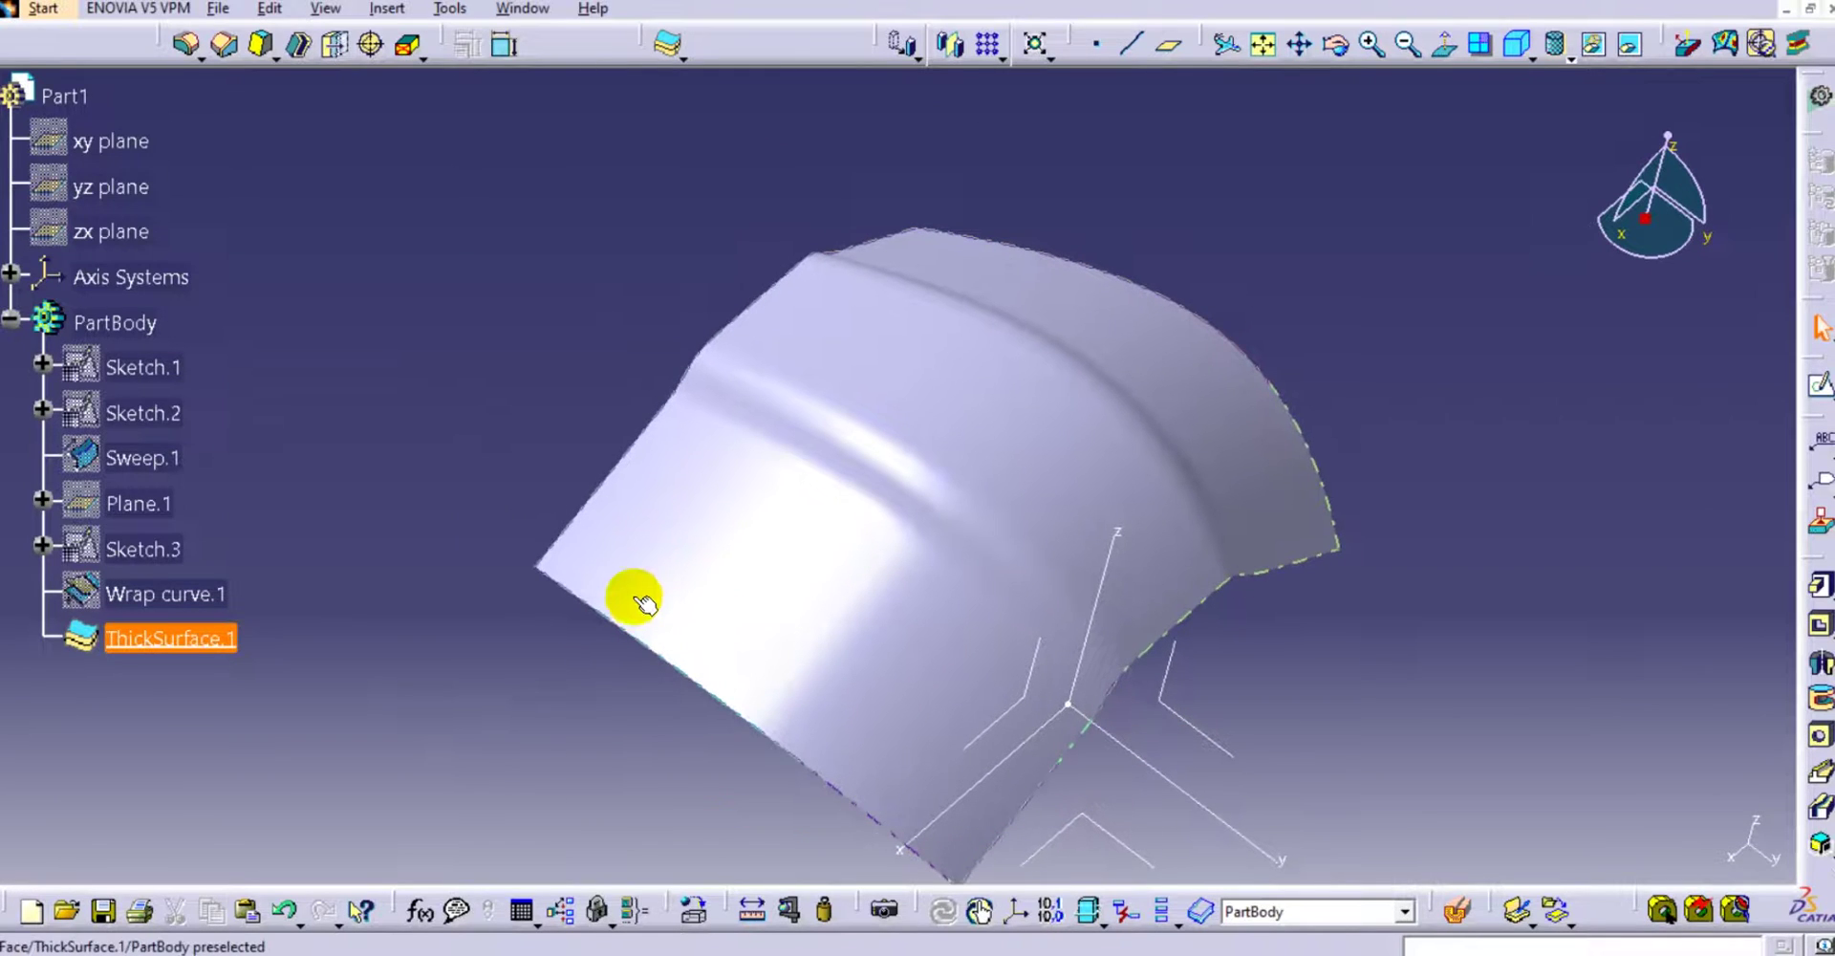
Apply the DS Yellow material from the library's Painting category to the thickened body.
{"action": "middle_click_drag", "start_coordinate": [766, 496], "coordinate": [734, 491]}
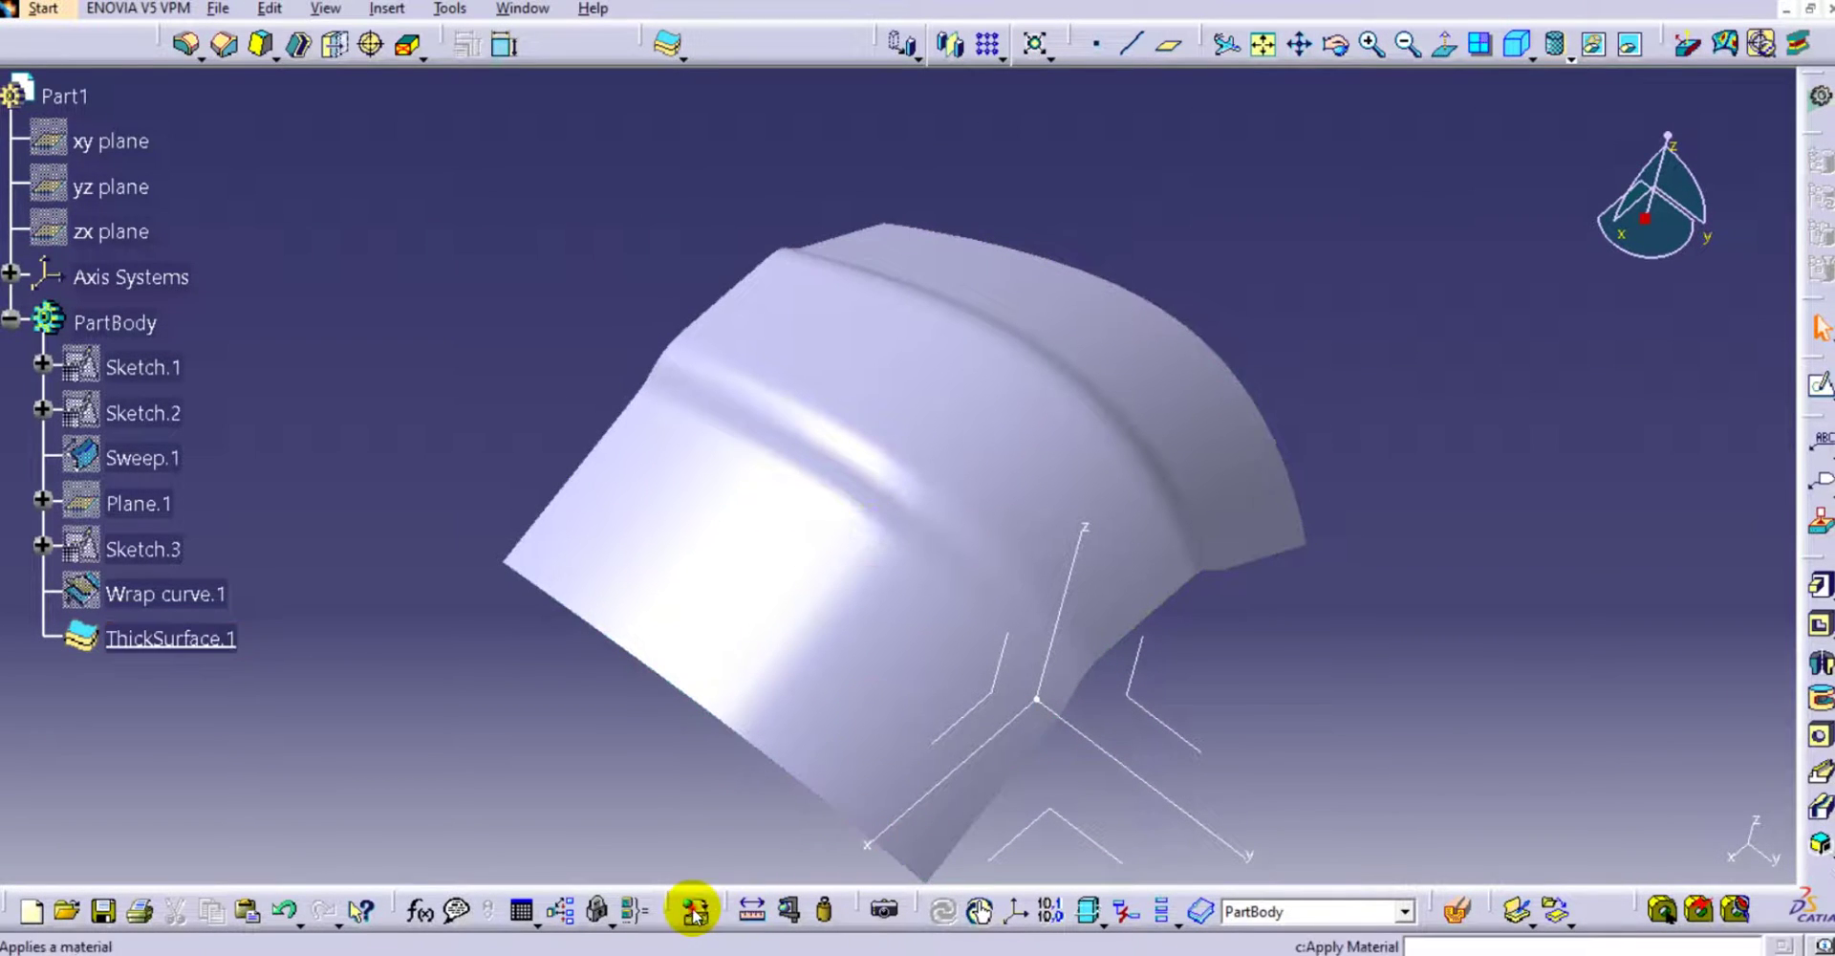
{"action": "left_click", "coordinate": [751, 717]}
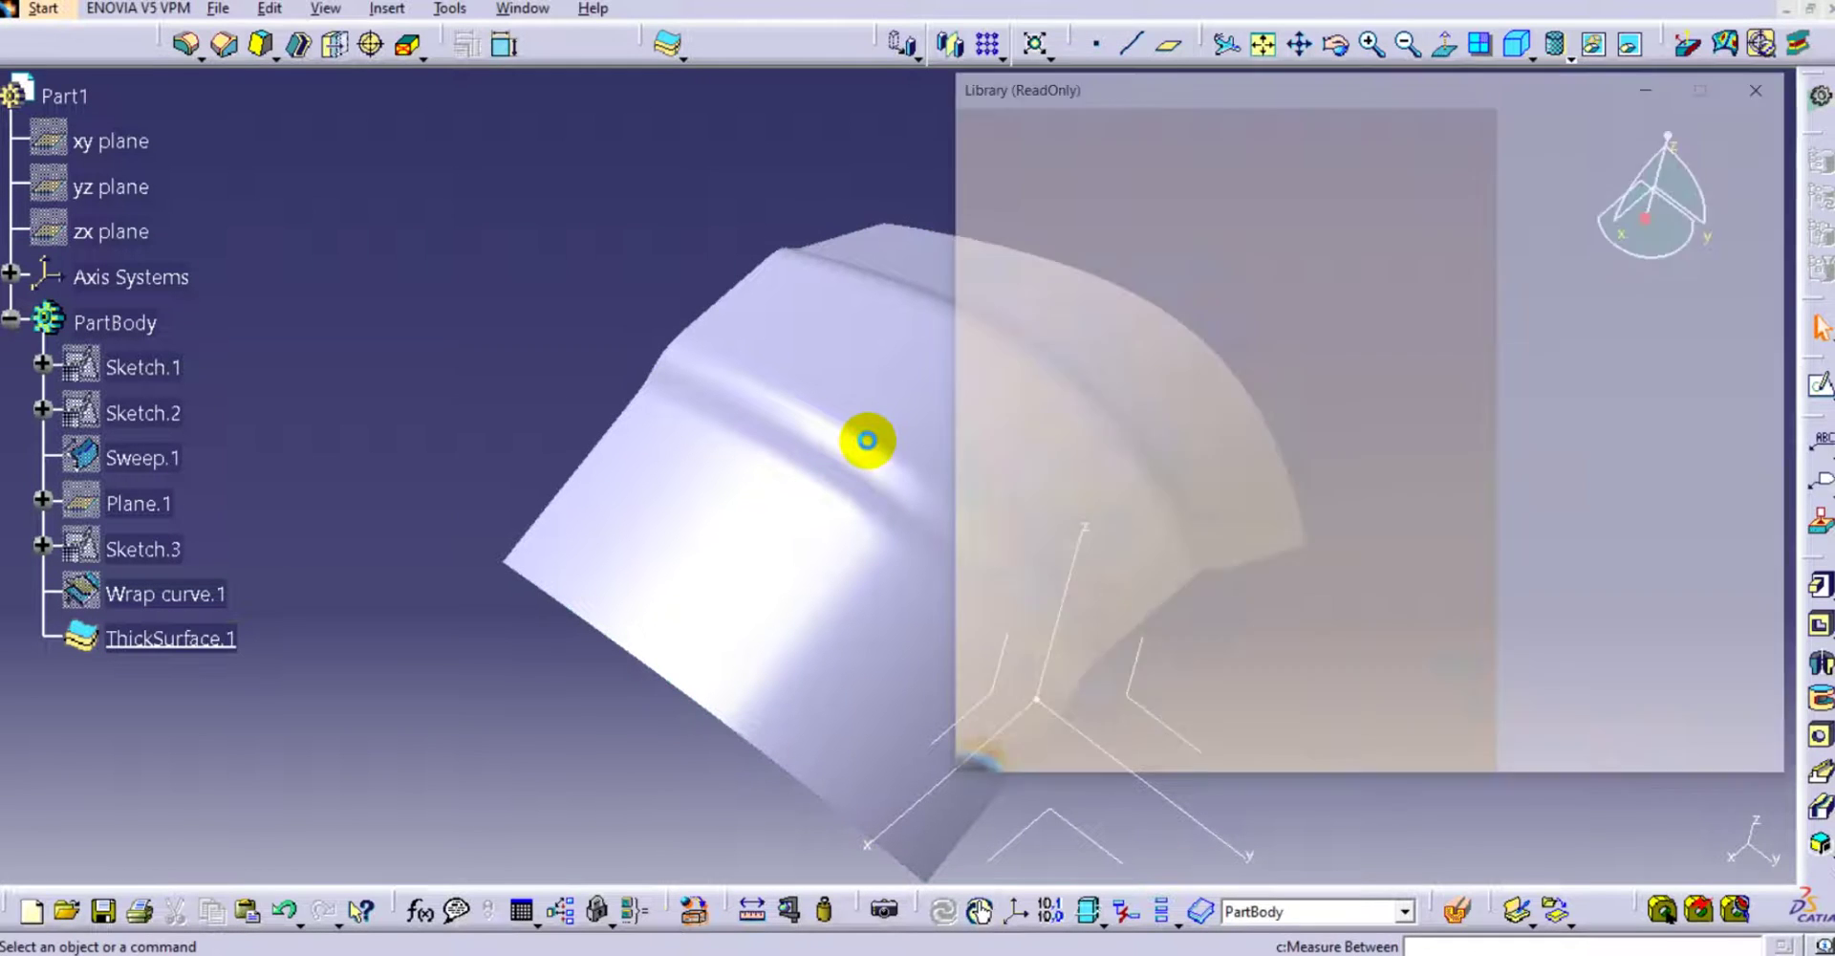
{"action": "middle_click_drag", "start_coordinate": [659, 263], "coordinate": [573, 246]}
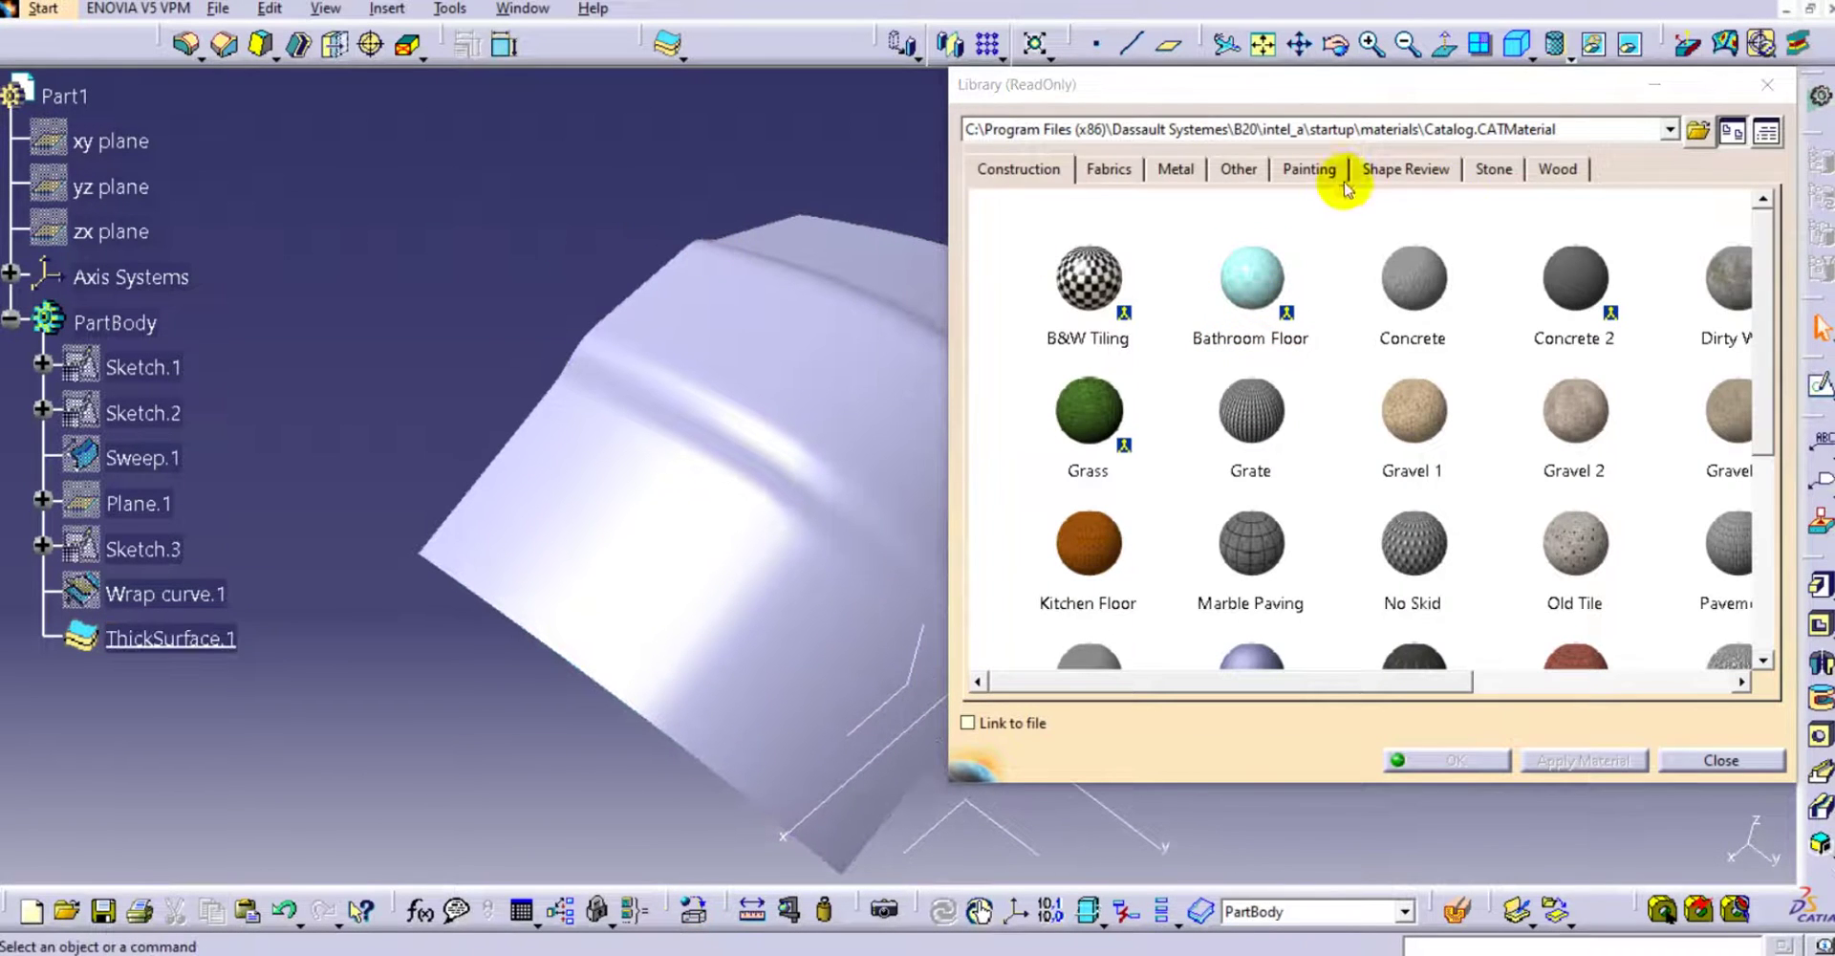
{"action": "left_click", "coordinate": [1309, 168]}
{"action": "left_click", "coordinate": [1233, 278]}
{"action": "left_click", "coordinate": [1385, 520]}
{"action": "scroll", "coordinate": [1395, 526], "scroll_direction": "down", "scroll_amount": 2}
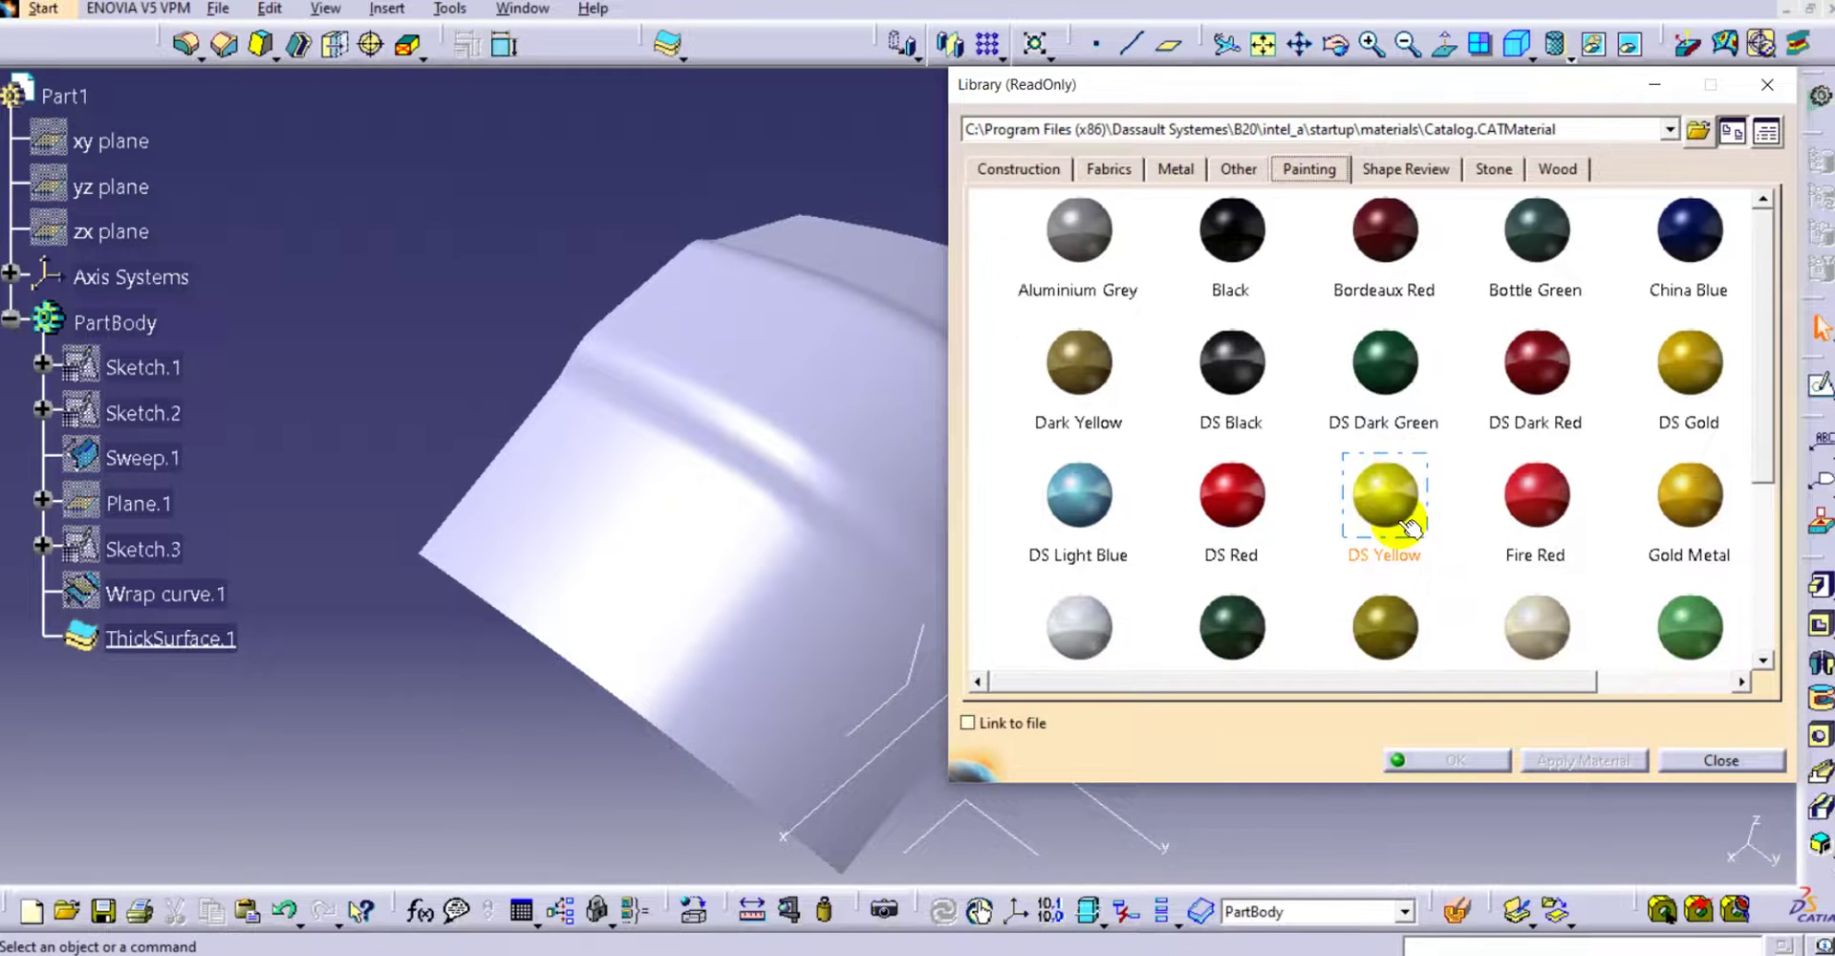
{"action": "left_click", "coordinate": [1412, 540]}
{"action": "left_click_drag", "start_coordinate": [1380, 456], "coordinate": [745, 512]}
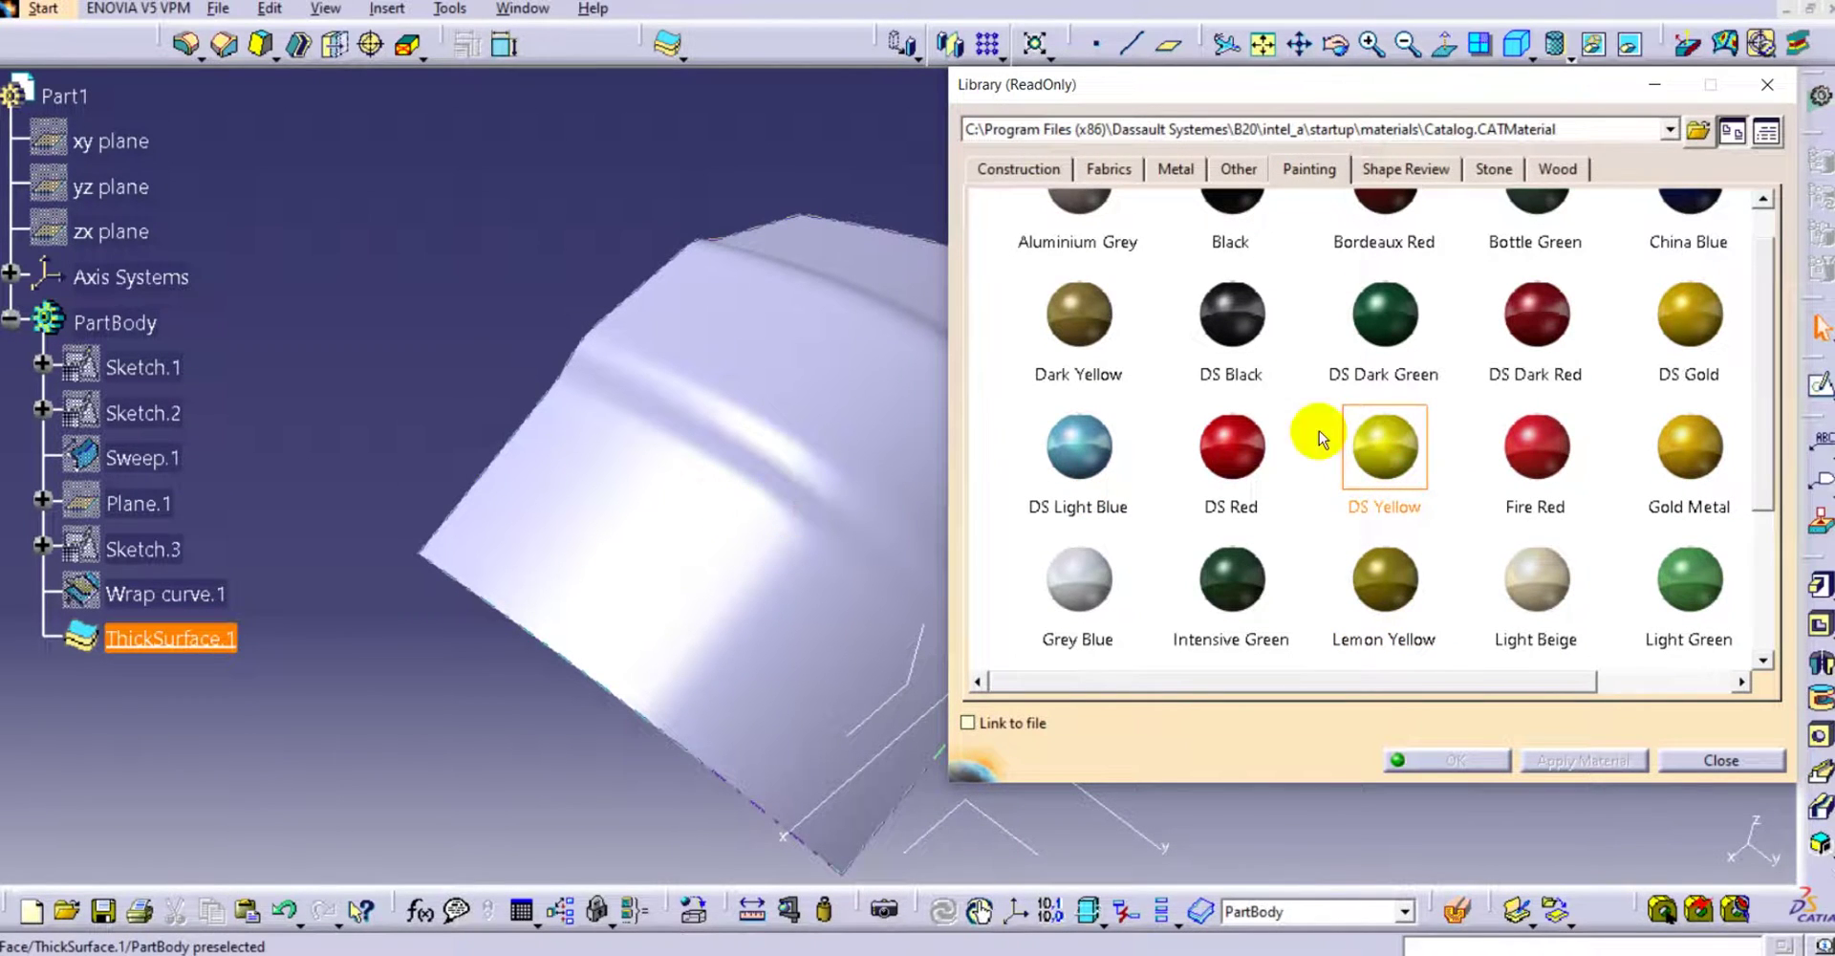
{"action": "left_click_drag", "start_coordinate": [1407, 436], "coordinate": [807, 558]}
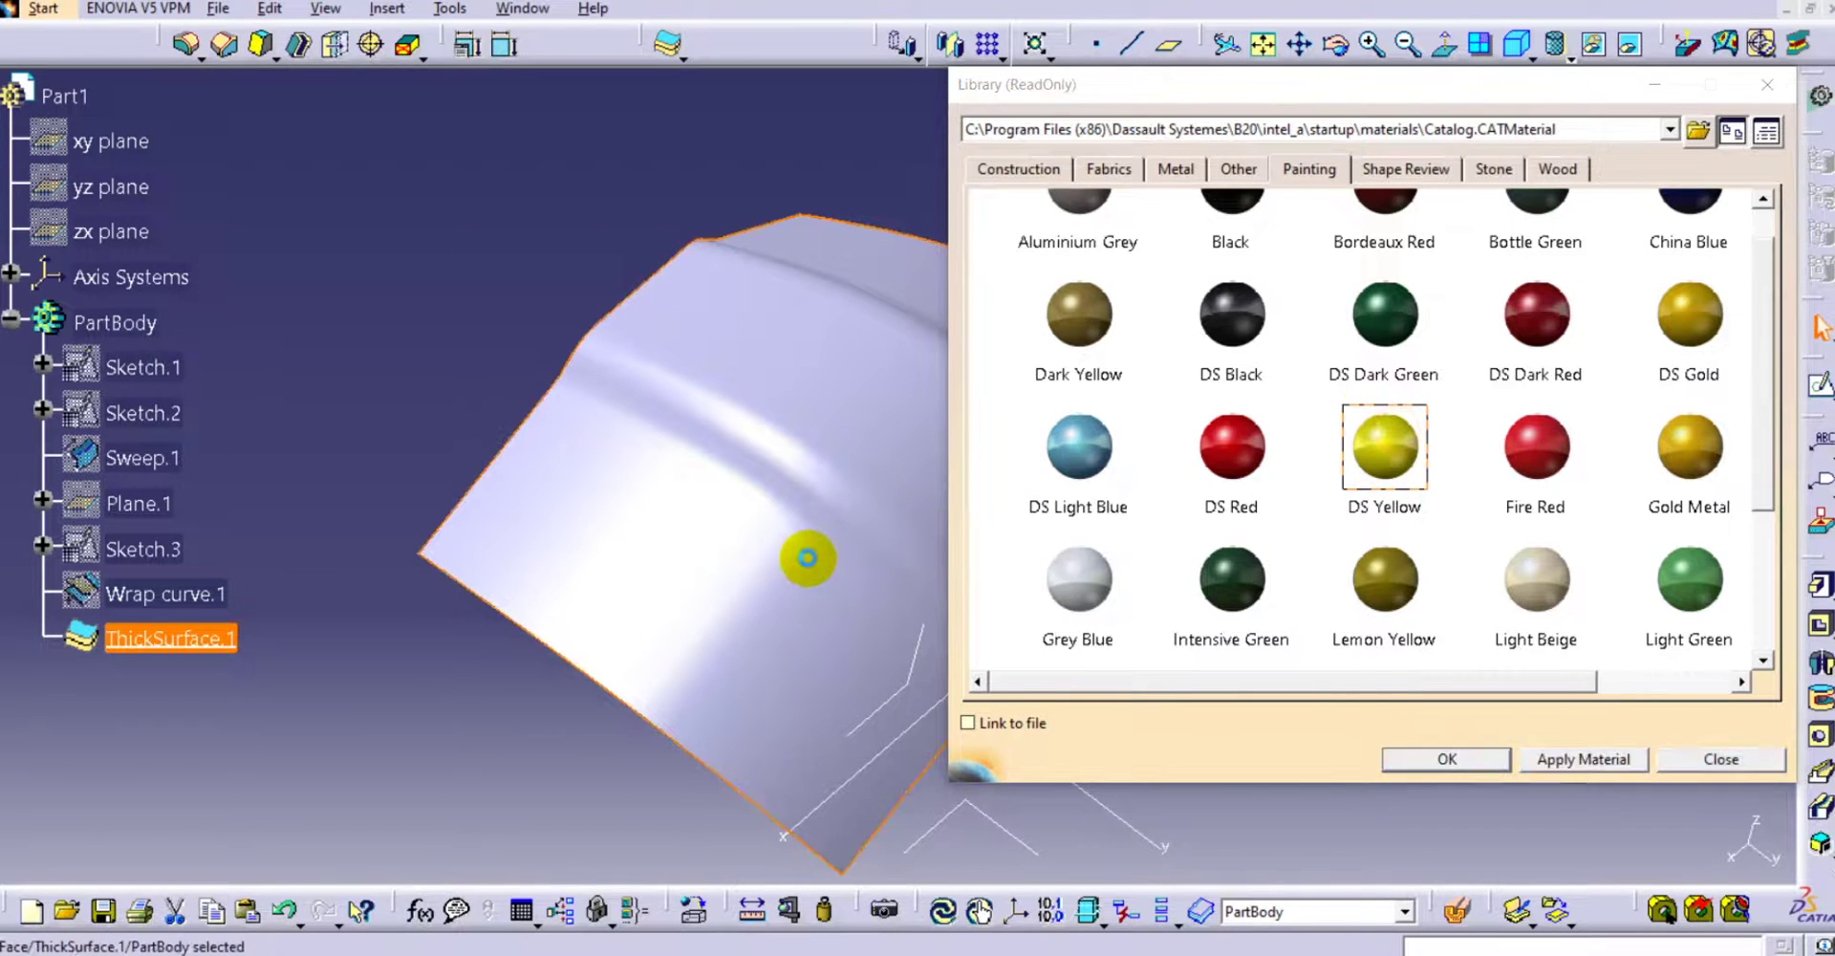
{"action": "left_click", "coordinate": [1456, 762]}
{"action": "middle_click_drag", "start_coordinate": [659, 411], "coordinate": [714, 347]}
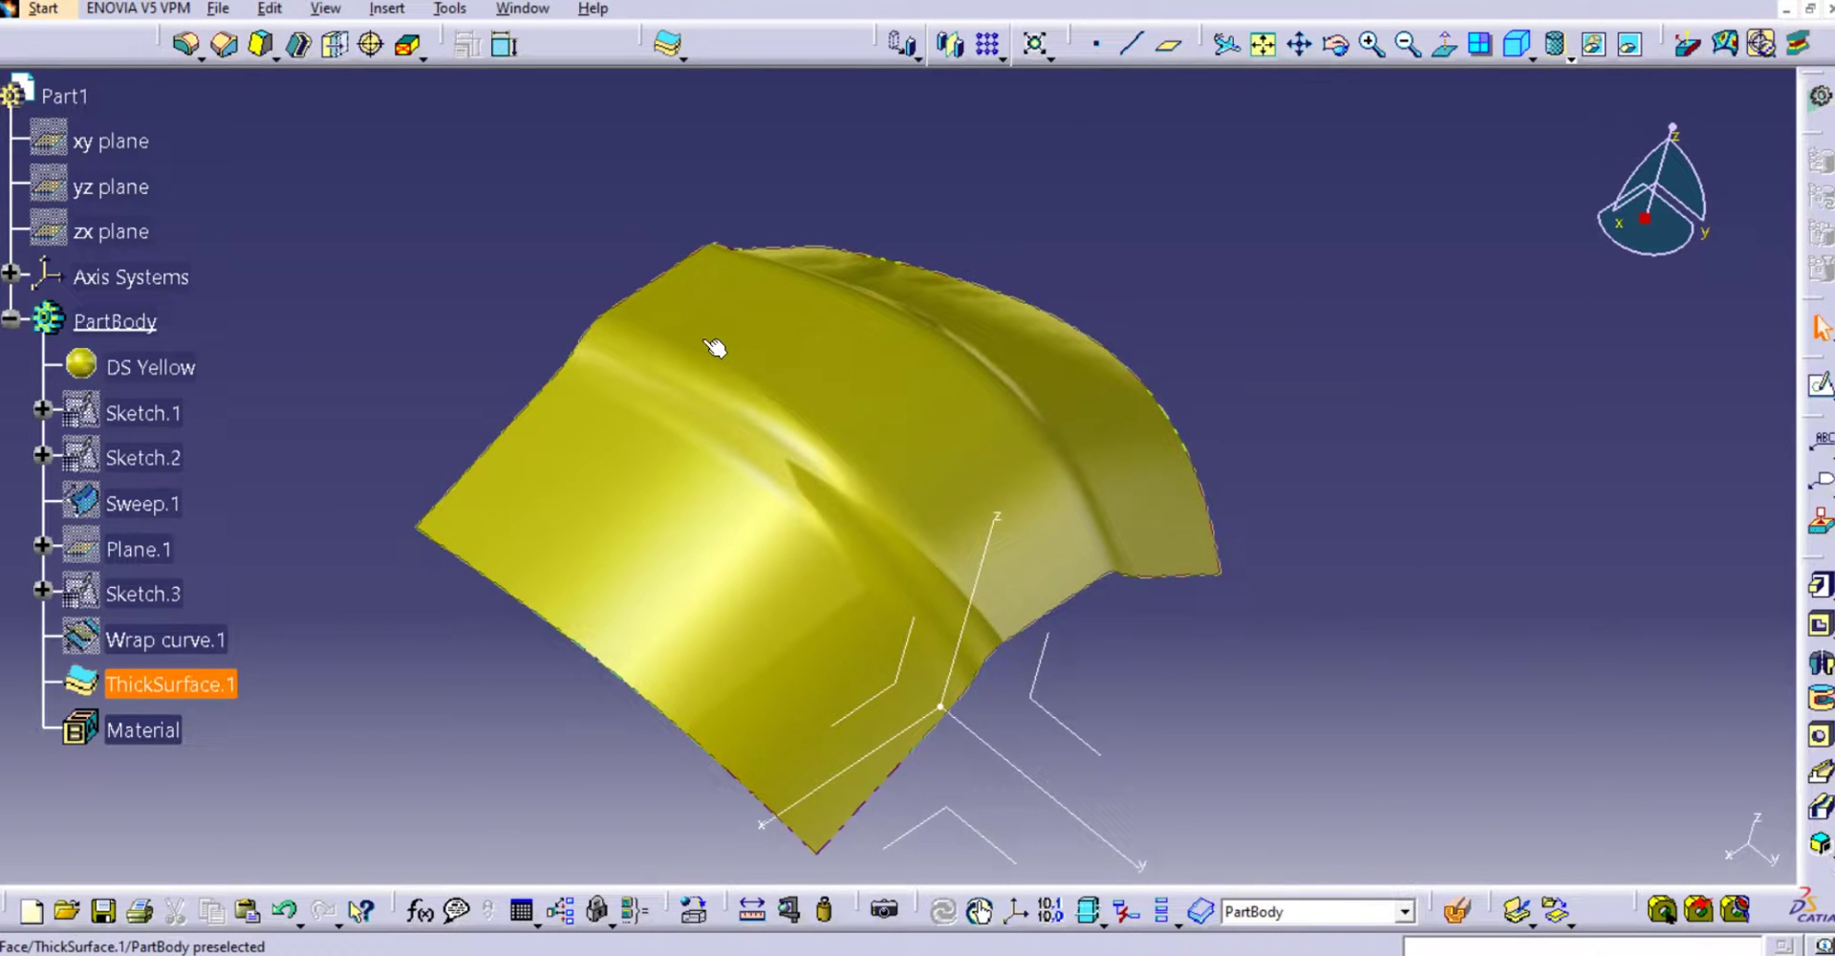